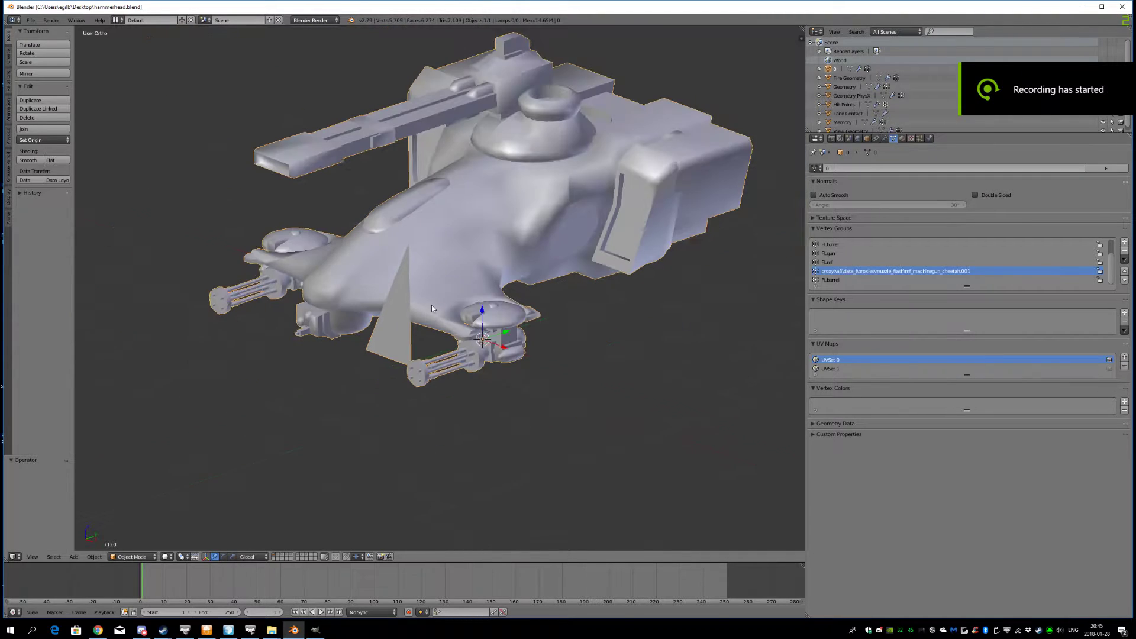
Enter Edit Mode on the tank mesh and select only the linked triangular proxy beside the front gun
middle_drag(436, 303, 446, 354)
scroll(443, 295, up, 4)
scroll(432, 362, down, 4)
scroll(434, 369, up, 3)
key(Tab)
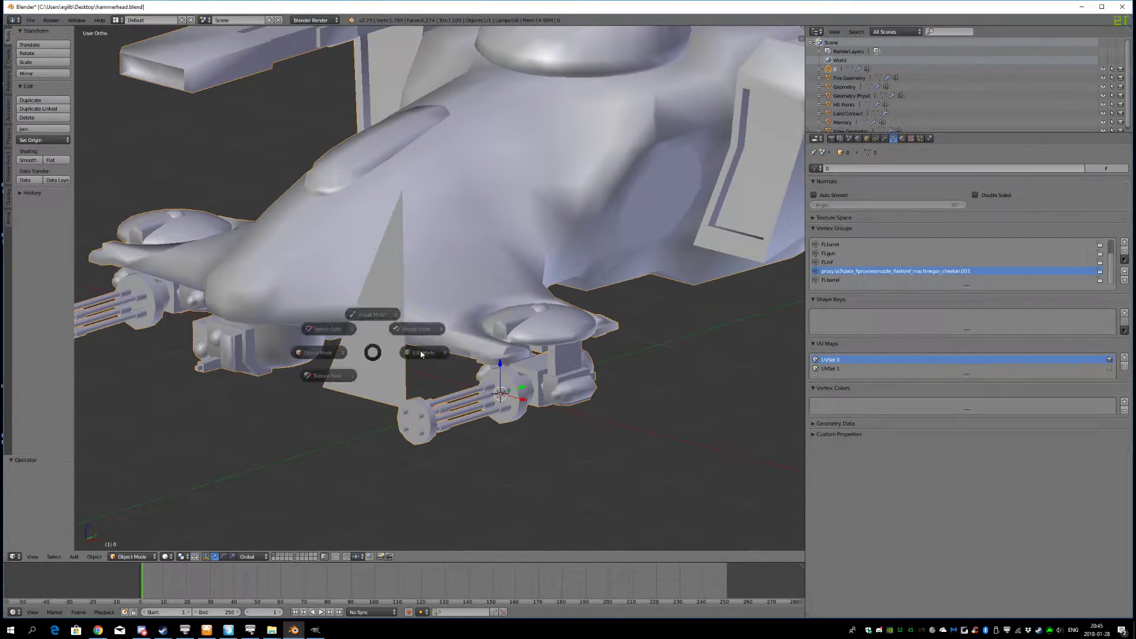
click(421, 353)
scroll(453, 352, down, 1)
key(a)
key(a)
scroll(299, 408, up, 4)
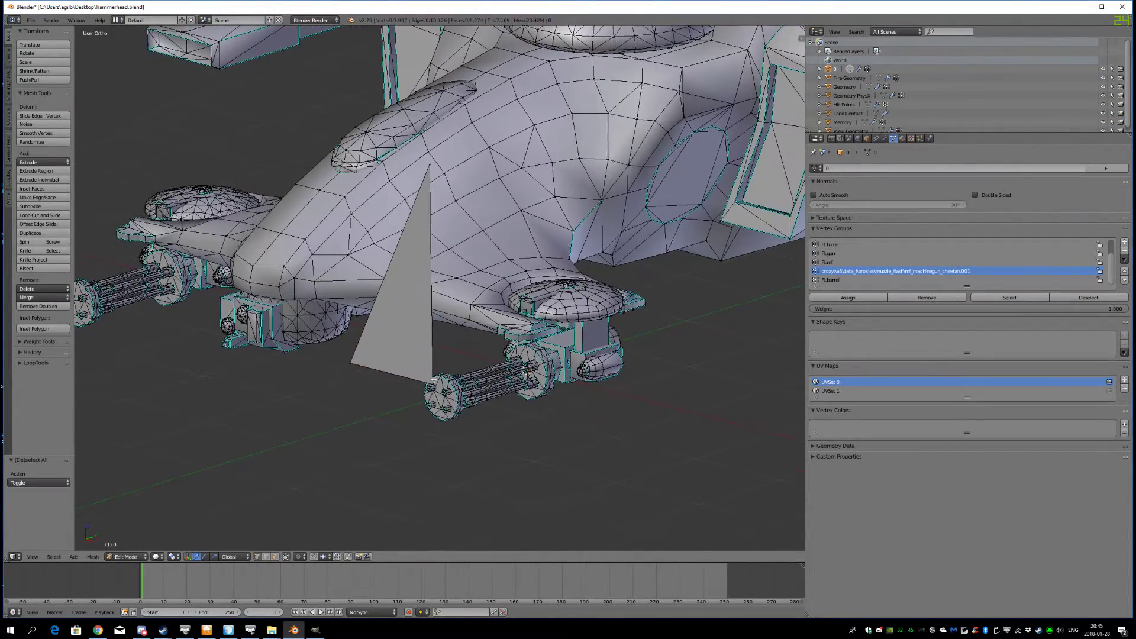
key(l)
scroll(391, 411, down, 1)
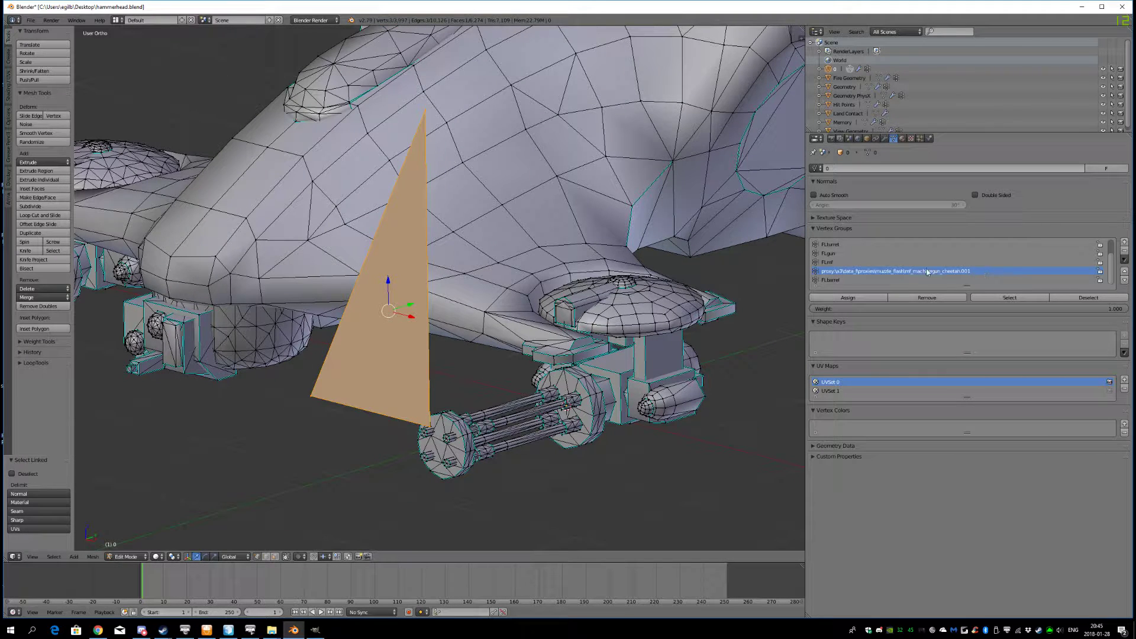
Switch to the File Explorer window for the muzzle_flash data folder and examine its full path
mouse_move(270, 634)
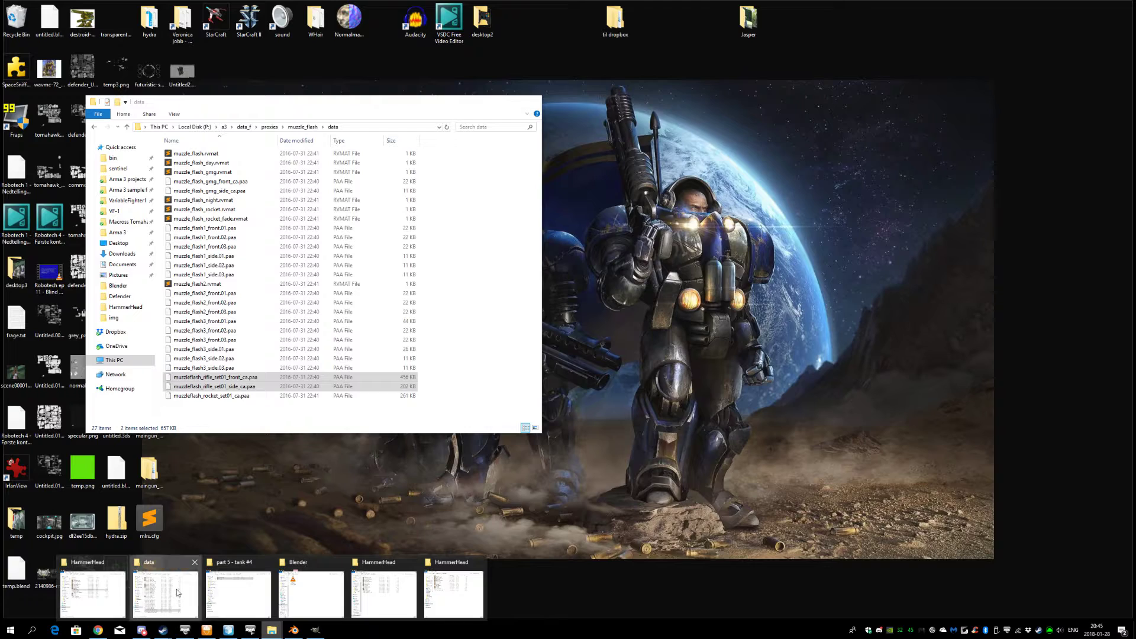
click(165, 592)
drag(330, 112, 257, 109)
click(284, 125)
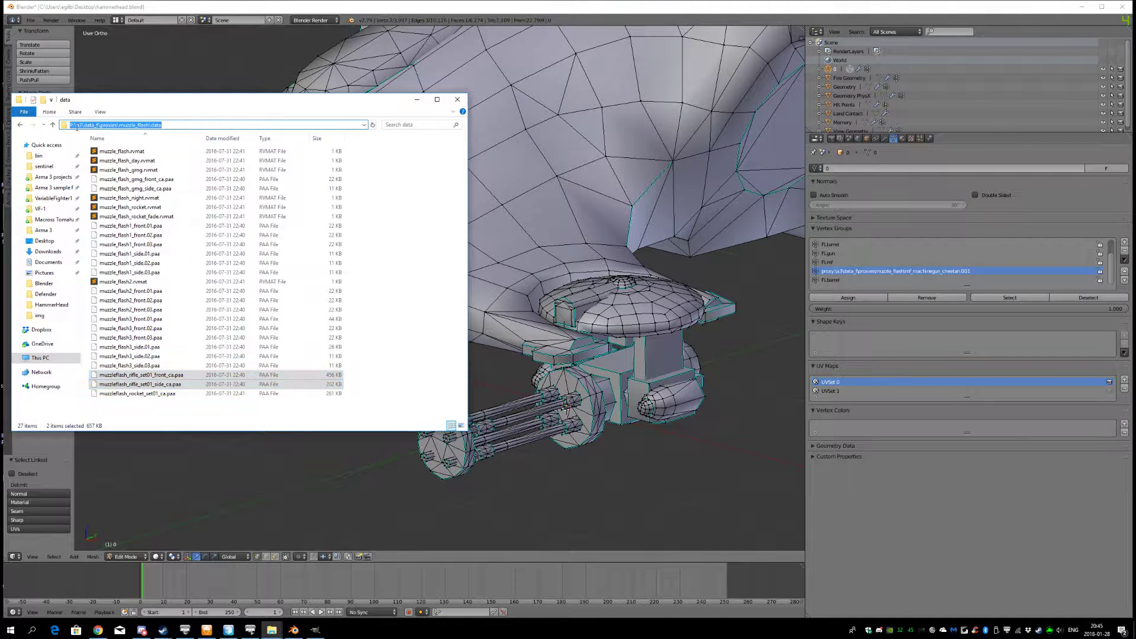
double_click(79, 125)
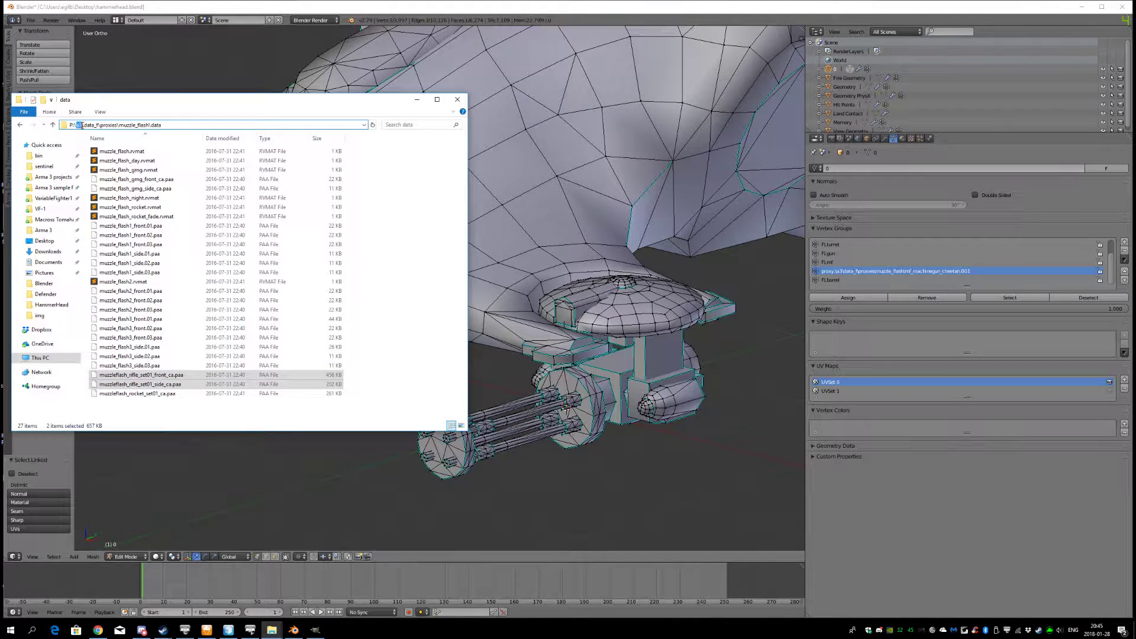
click(183, 125)
click(362, 296)
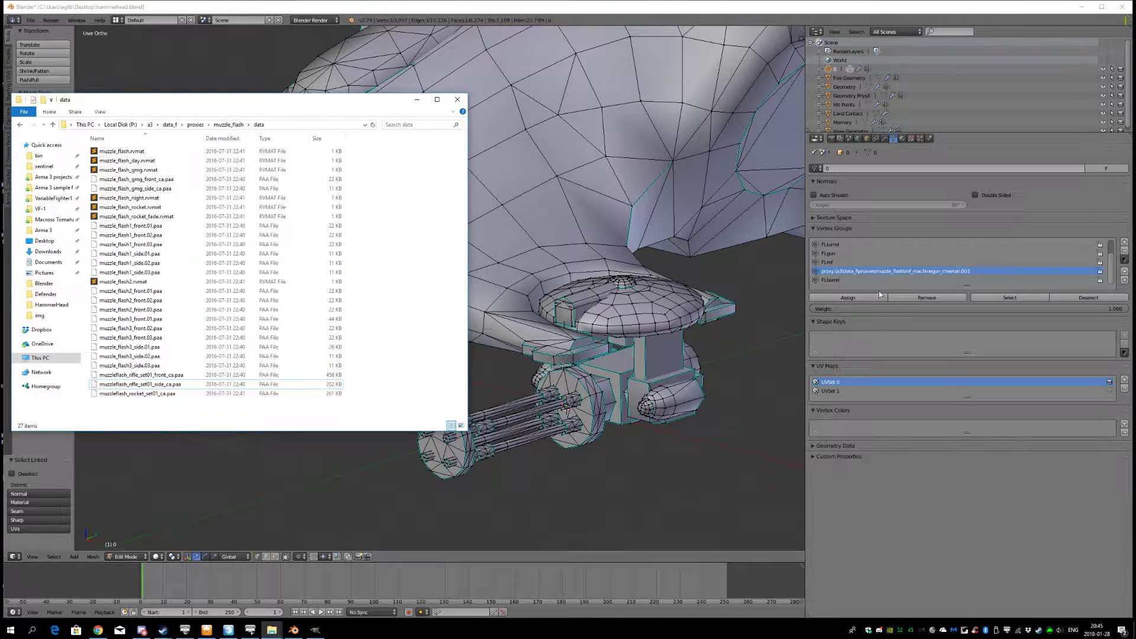
Go up to the muzzle_flash folder, select mf_machinegun_cheetah.p3d, and copy the folder's path
click(227, 125)
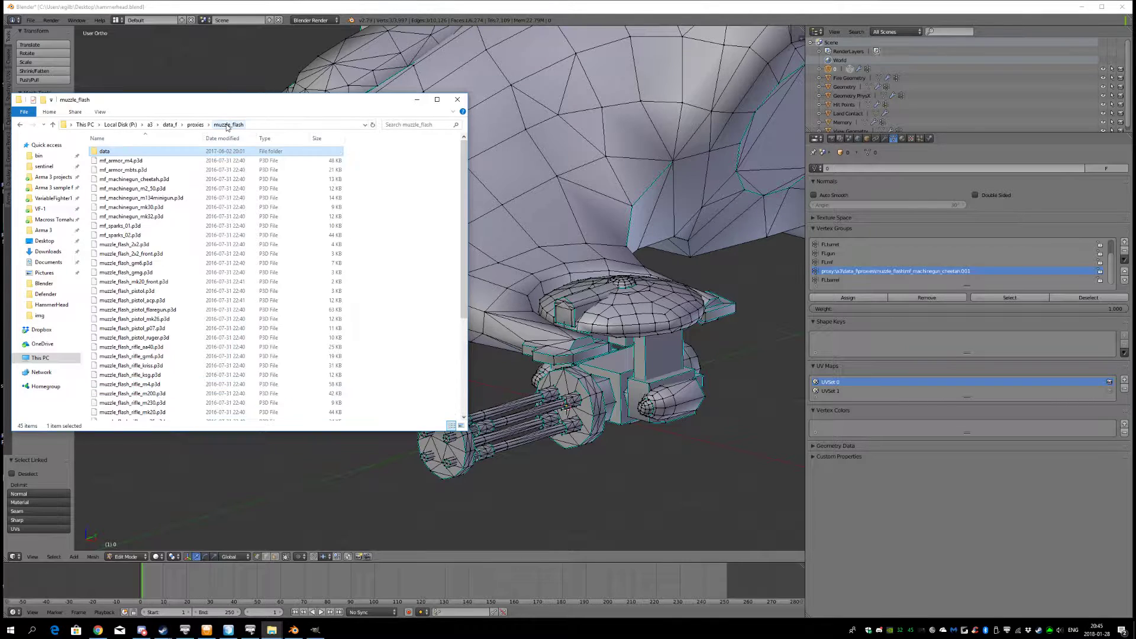
click(144, 180)
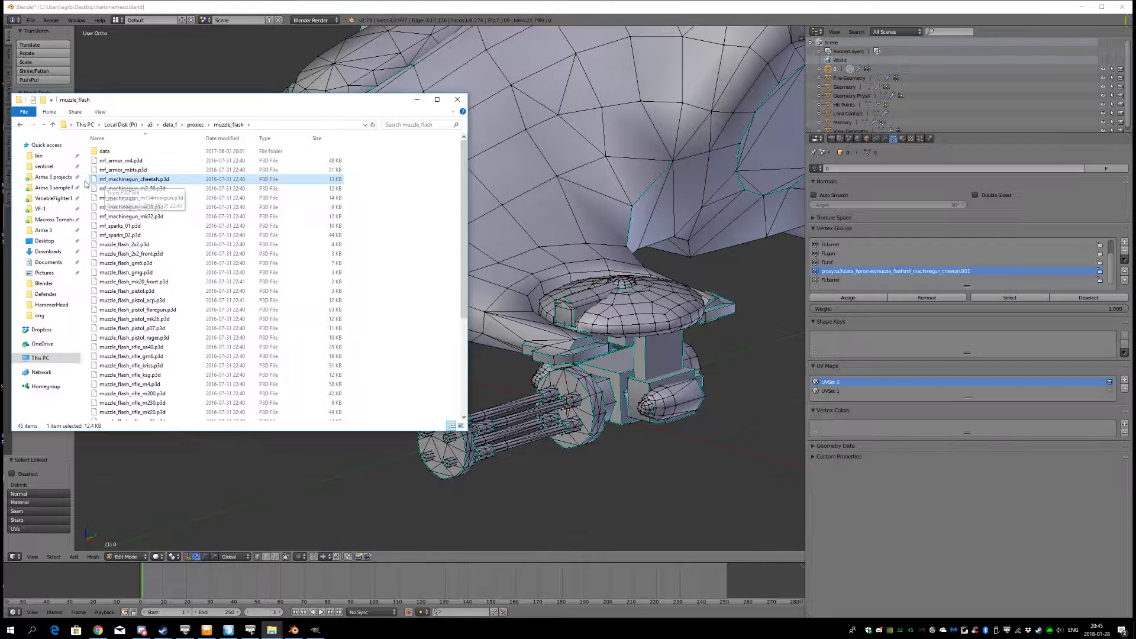
click(275, 125)
key(ctrl+c)
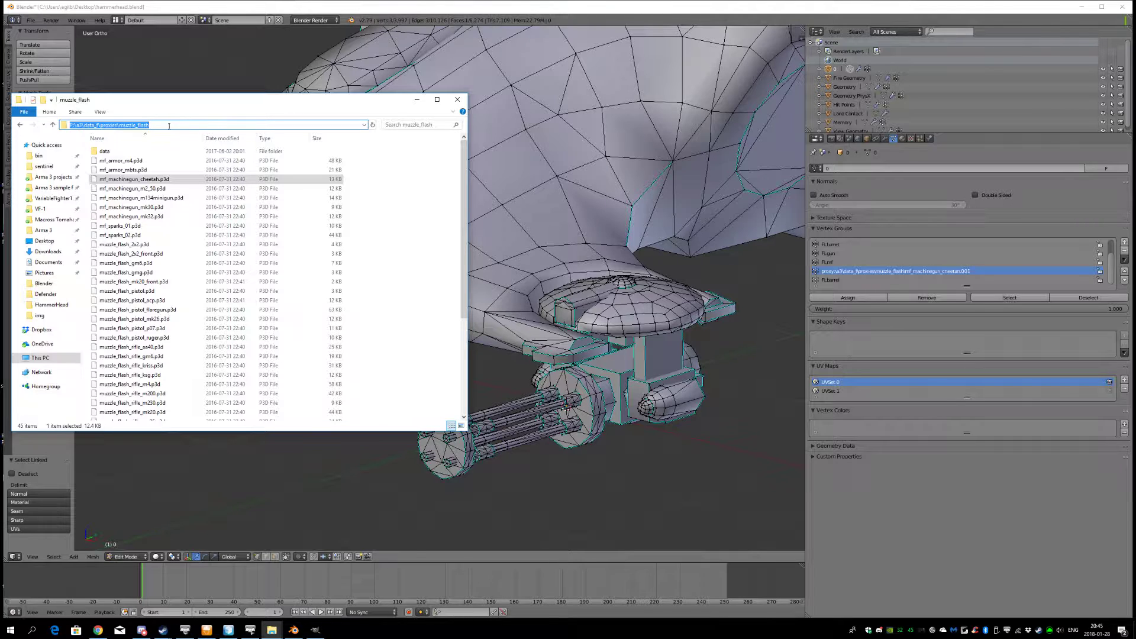
Switch to the ODOL Web Converter in Chrome, choose mf_machinegun_cheetah.p3d from P:\a3\data_f\proxies\muzzle_flash, and download it as MLOD
click(99, 631)
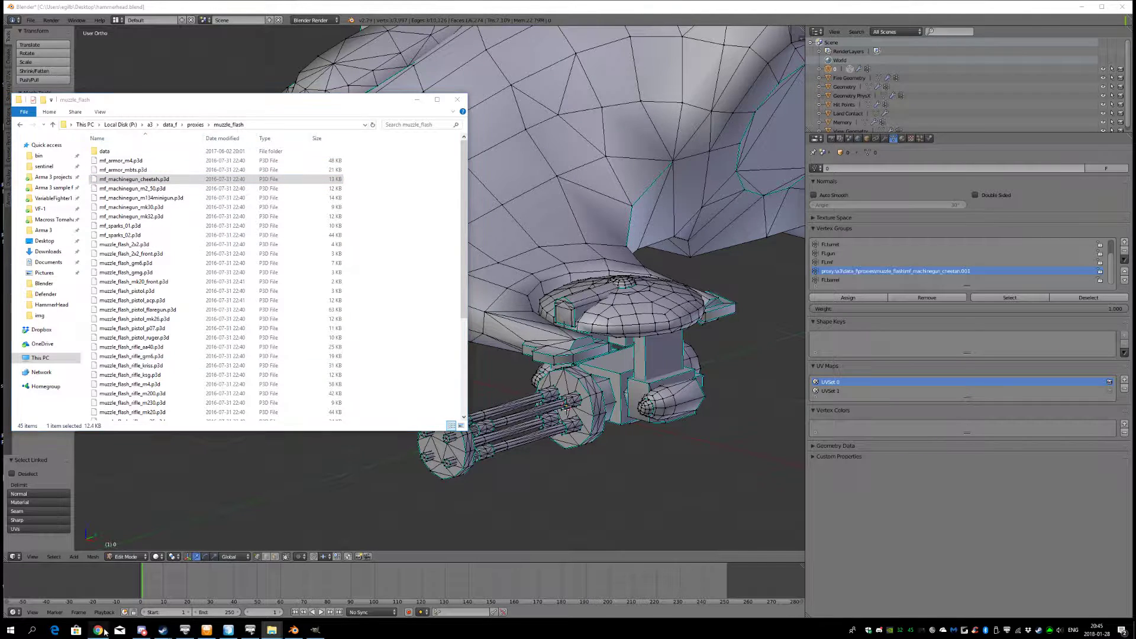
click(461, 89)
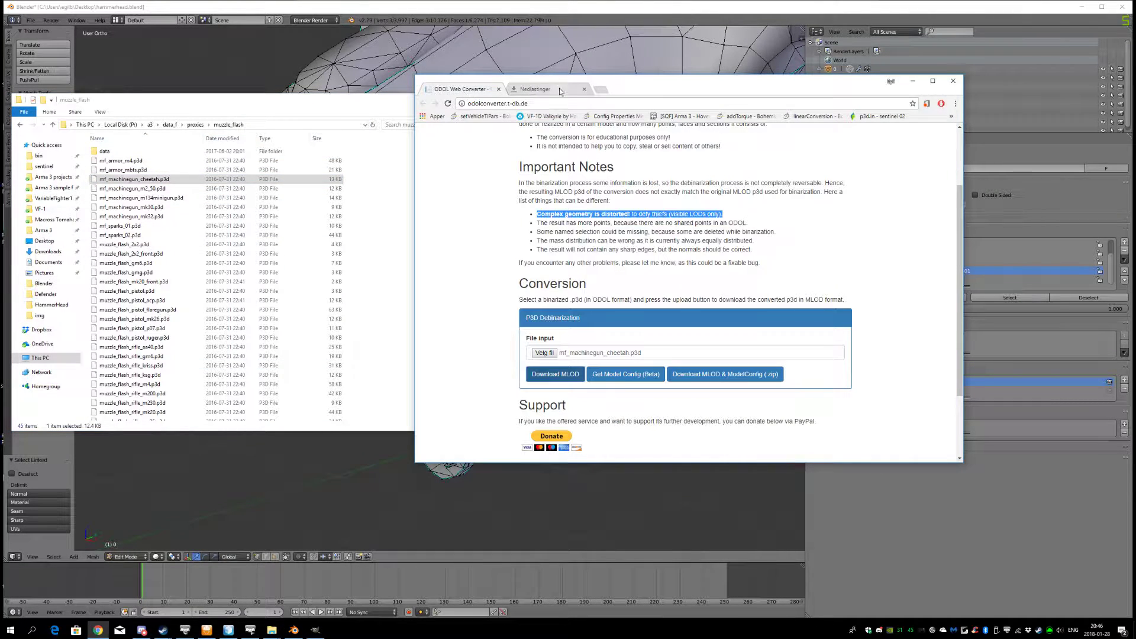
drag(633, 93, 571, 95)
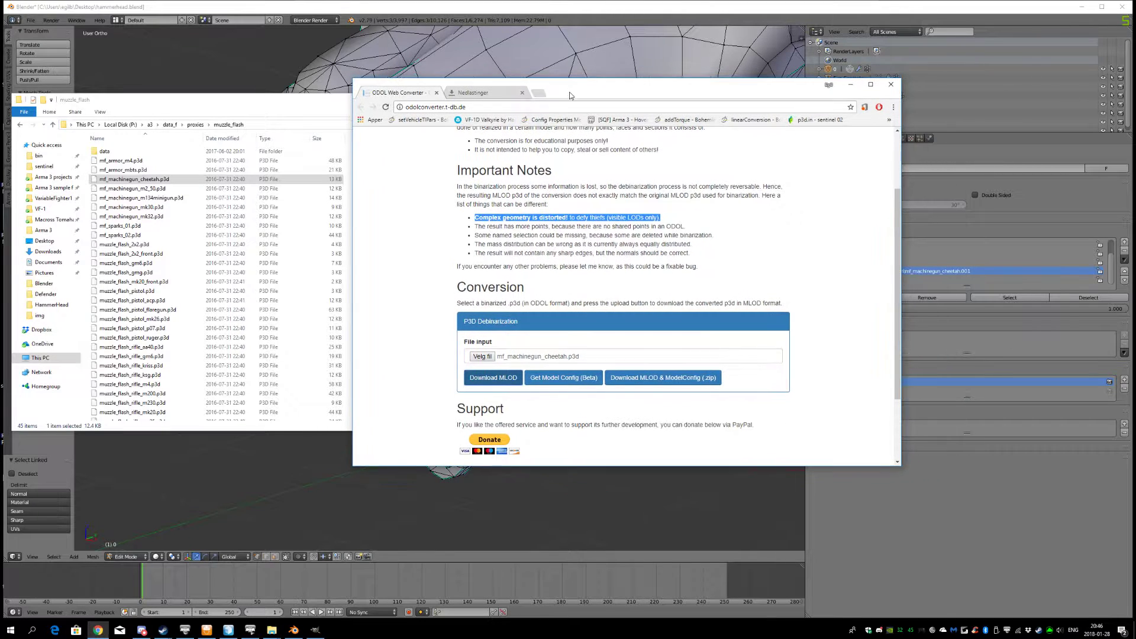
click(482, 357)
key(ctrl+v)
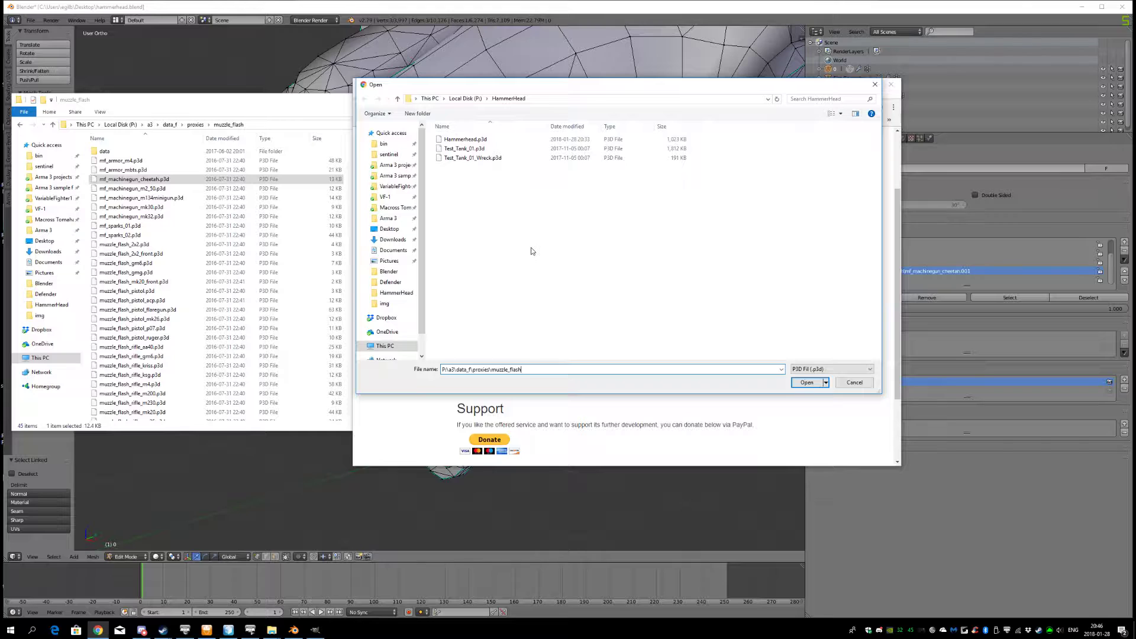
key(Return)
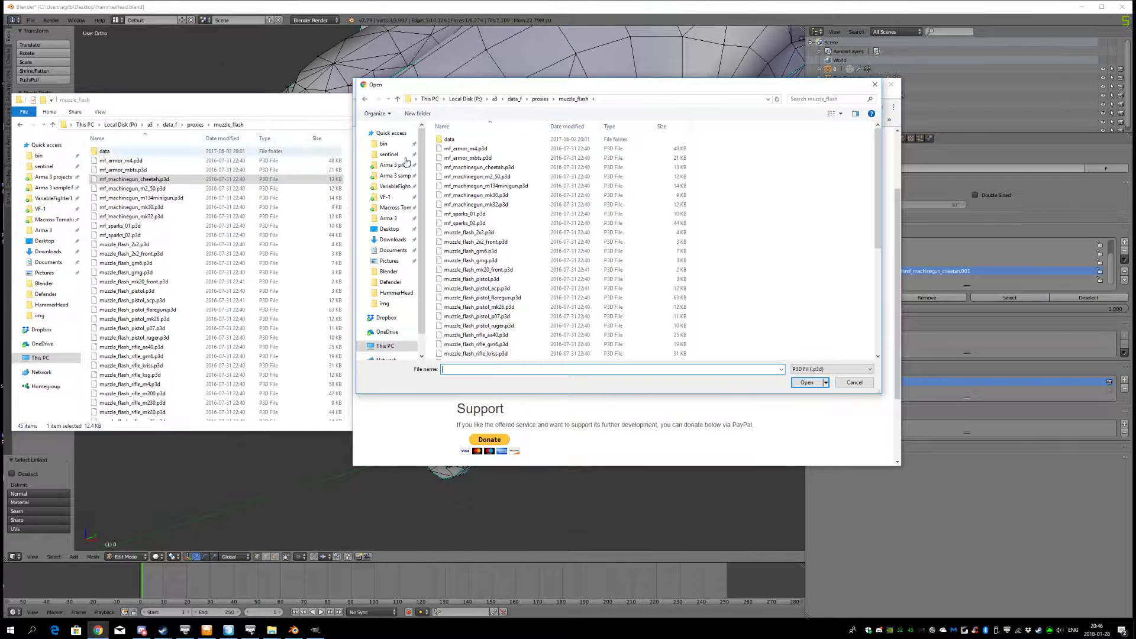
click(490, 168)
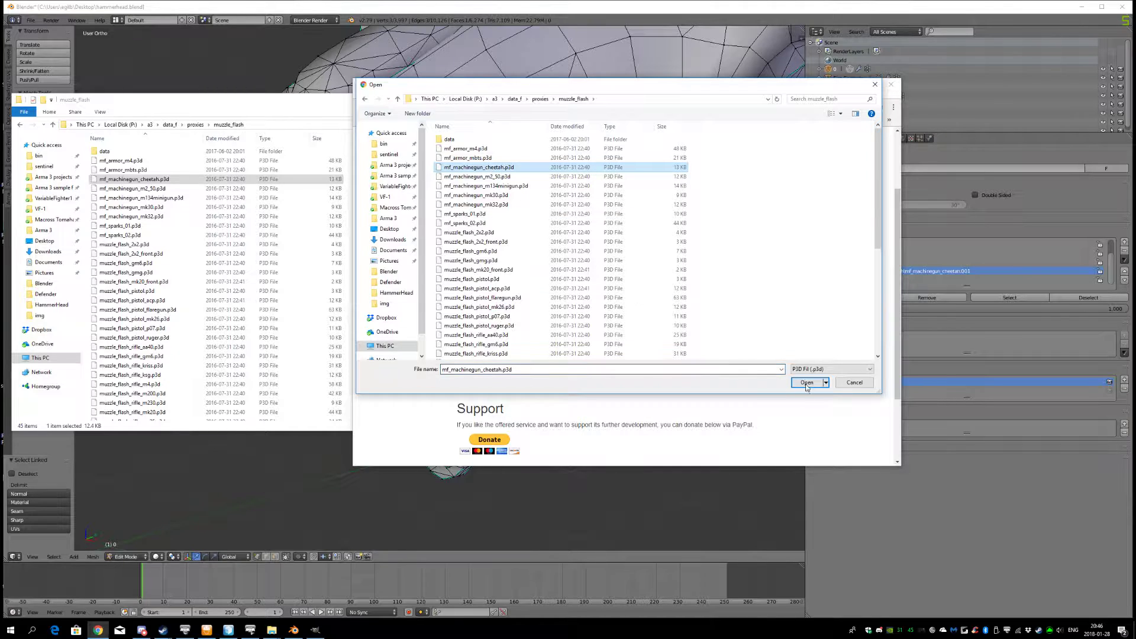
key(Return)
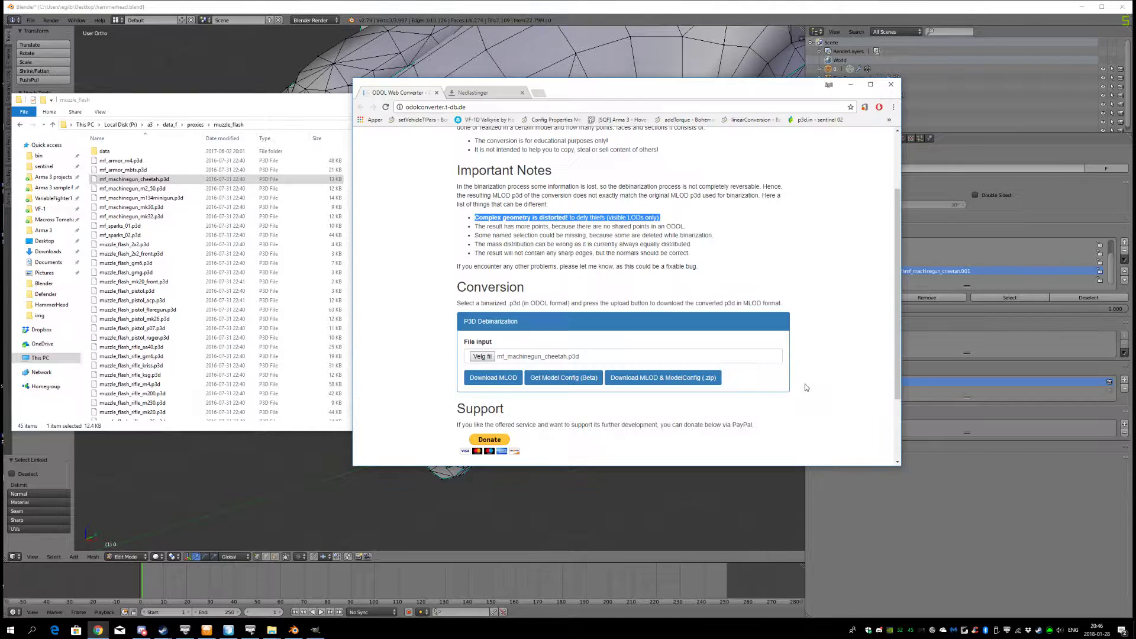
click(490, 380)
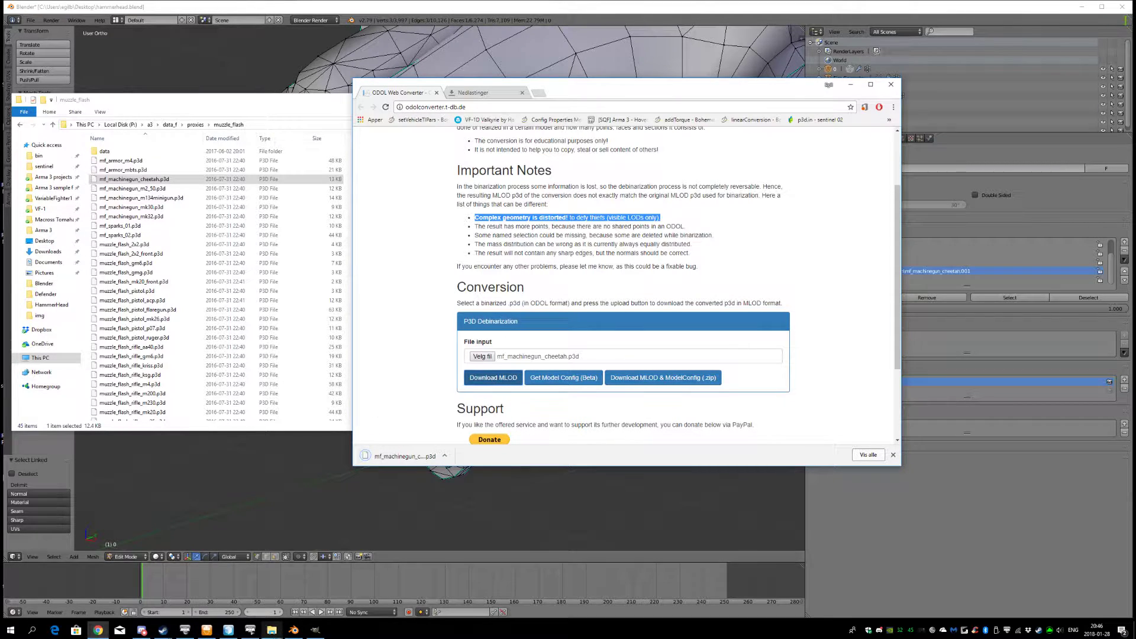
Open the HammerHead project folder in File Explorer and arrange it beside the converter's browser window
click(272, 630)
click(382, 614)
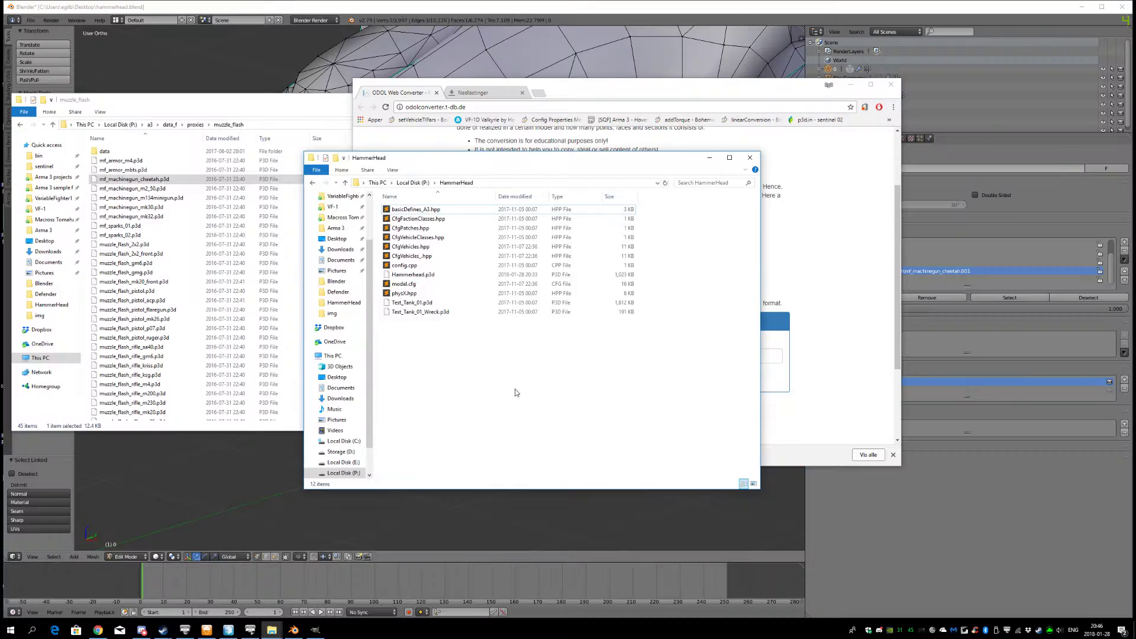
drag(558, 155, 351, 155)
click(651, 89)
drag(651, 89, 791, 97)
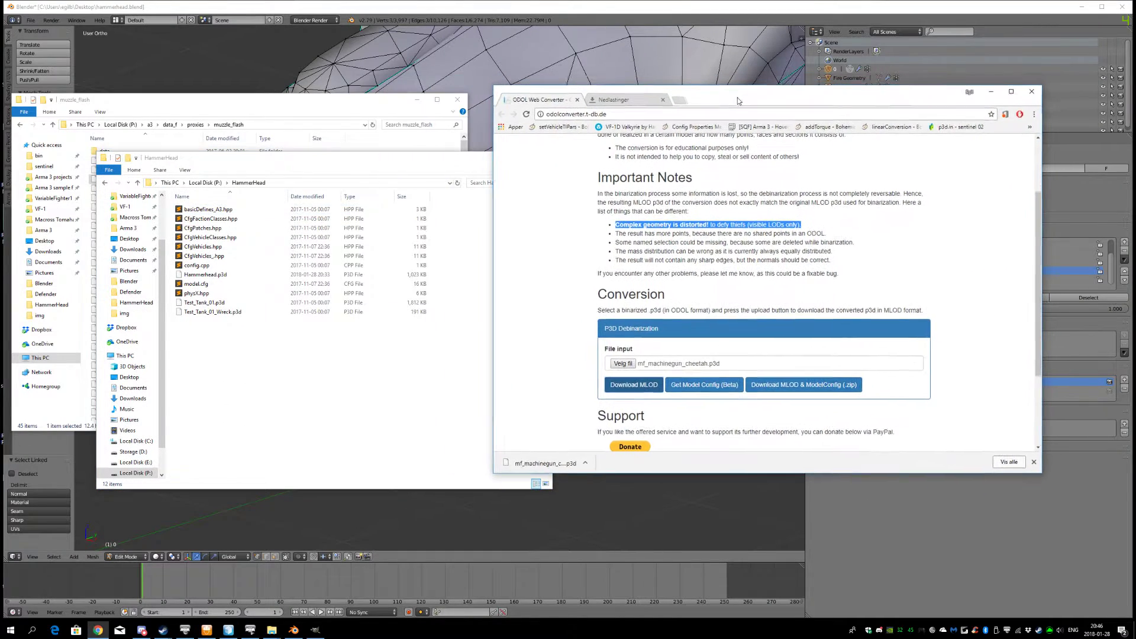
Show the downloaded mf_machinegun_cheetah.p3d in its folder, move it into the HammerHead folder, and close the Downloads window
click(1008, 463)
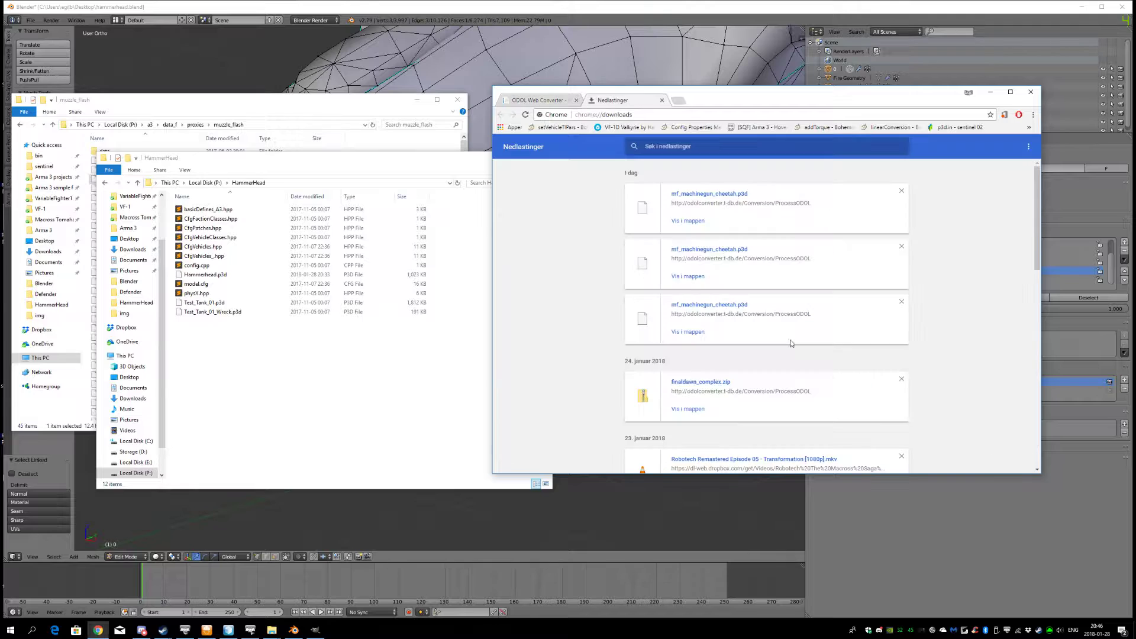
click(678, 224)
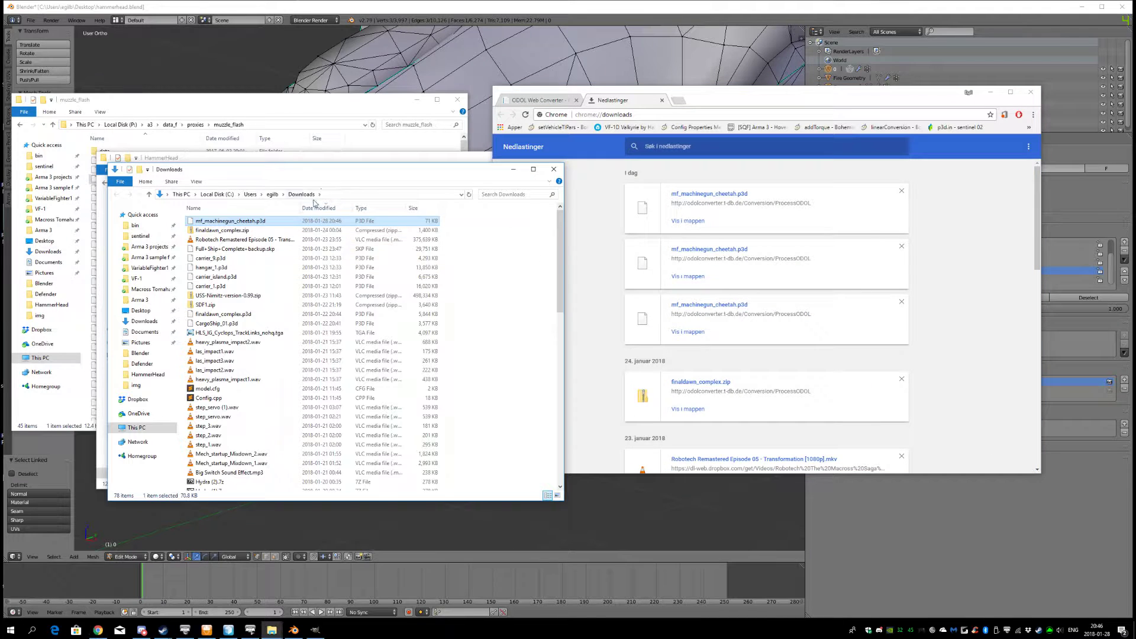
drag(628, 217, 246, 390)
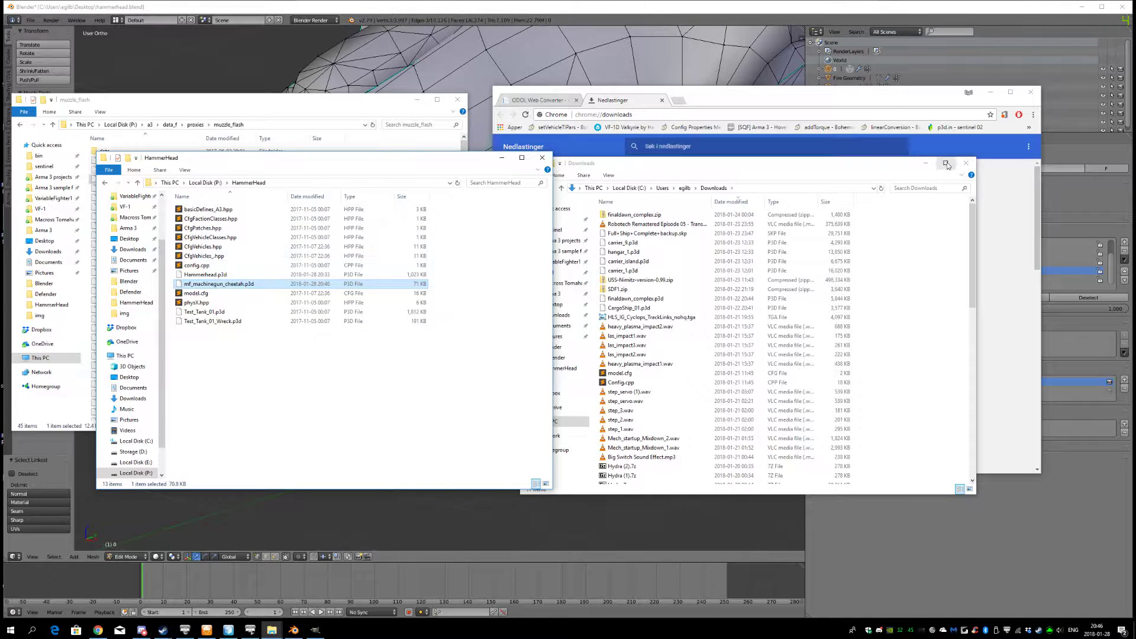
click(967, 164)
click(386, 403)
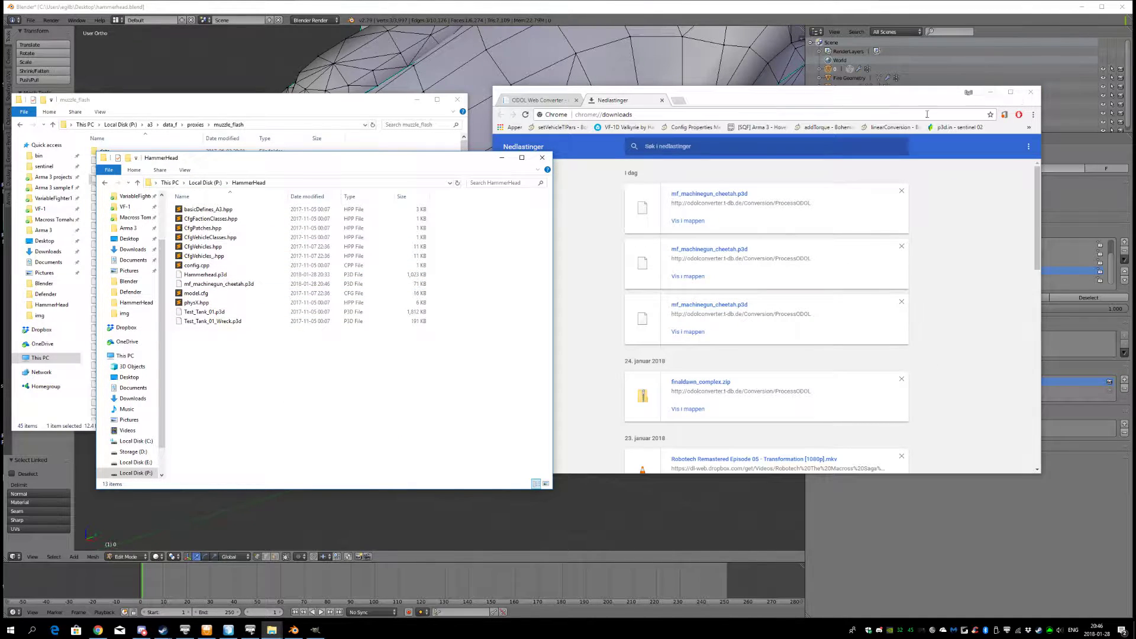
Close the browser's downloads page, minimize Chrome, and move the HammerHead folder window below the muzzle_flash file list's first entries
click(663, 100)
click(990, 92)
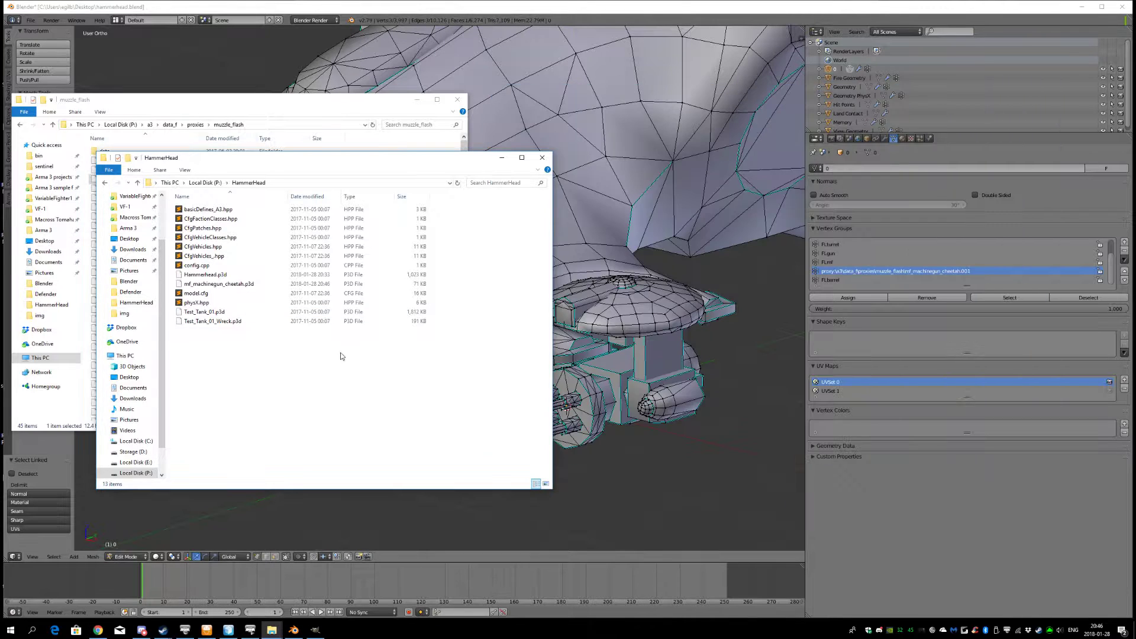
drag(346, 403, 302, 432)
drag(283, 161, 269, 227)
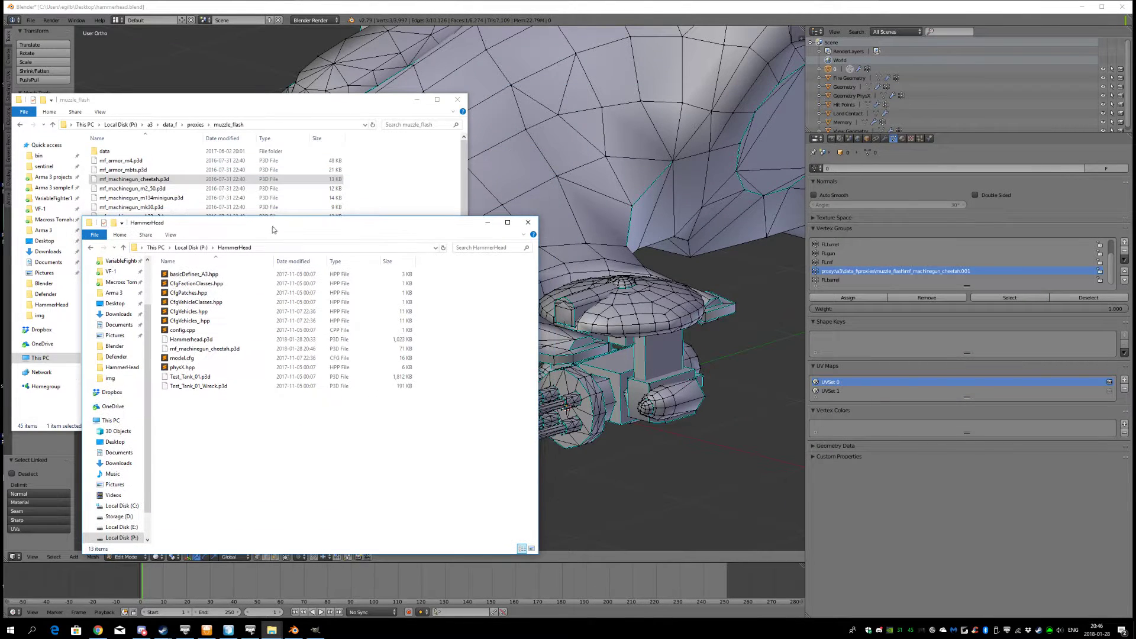
Rename the converted mf_machinegun_cheetah.p3d in the HammerHead folder to custom_mf.p3d
click(207, 350)
key(F2)
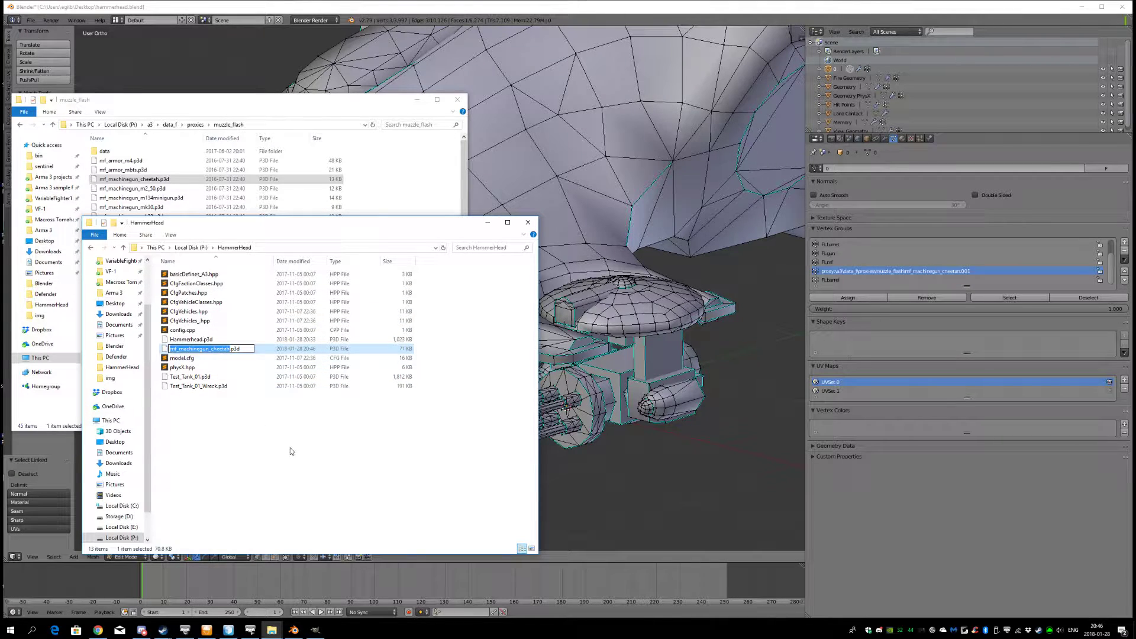
text(custom)
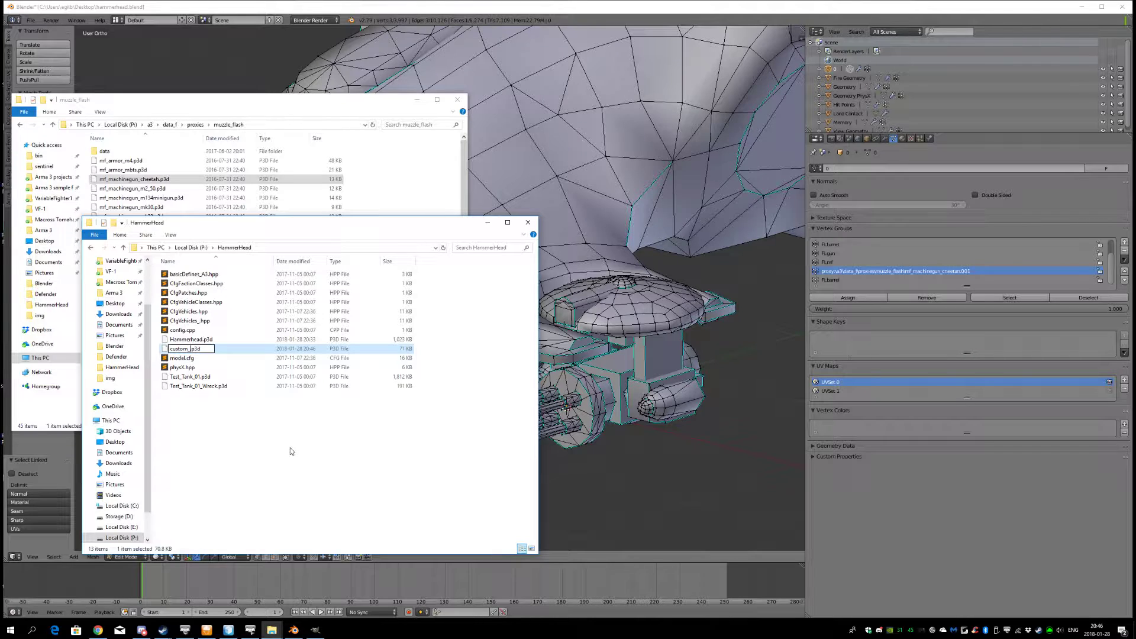
text(_mf)
key(Return)
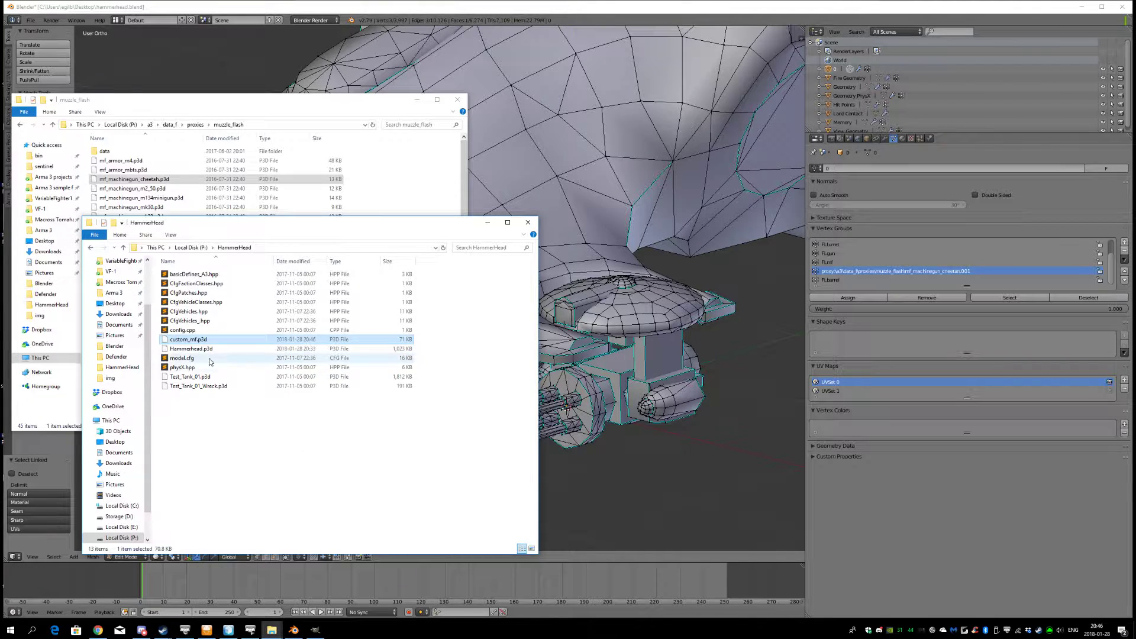
click(280, 248)
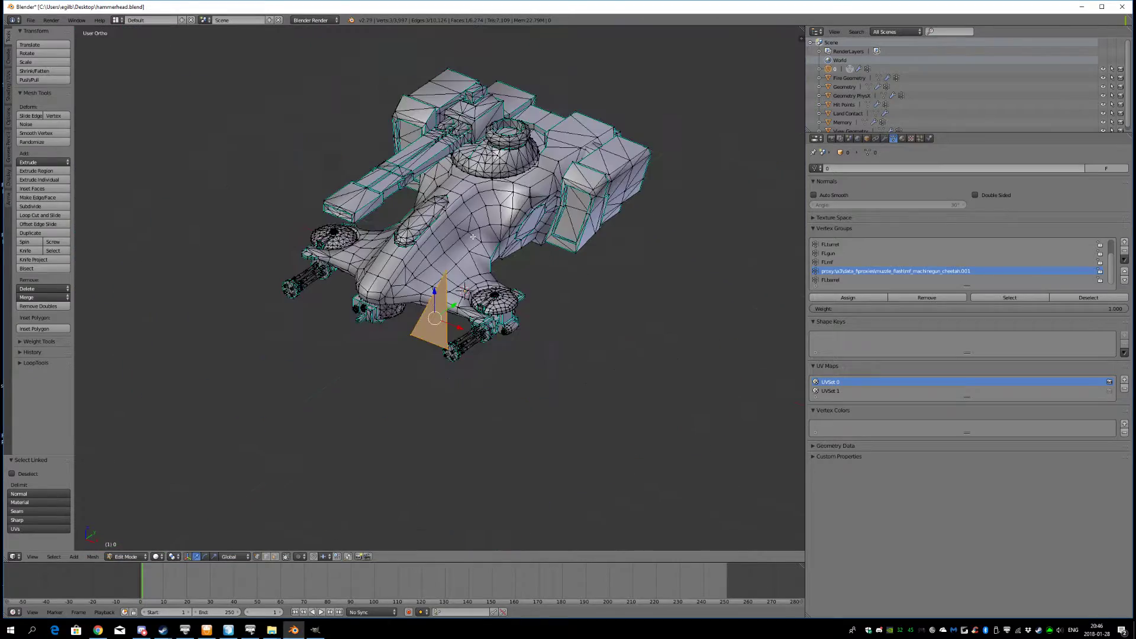
Switch to Blender, save hammerhead.blend in Object Mode, and delete the tank mesh from the scene
key(Tab)
scroll(417, 271, up, 5)
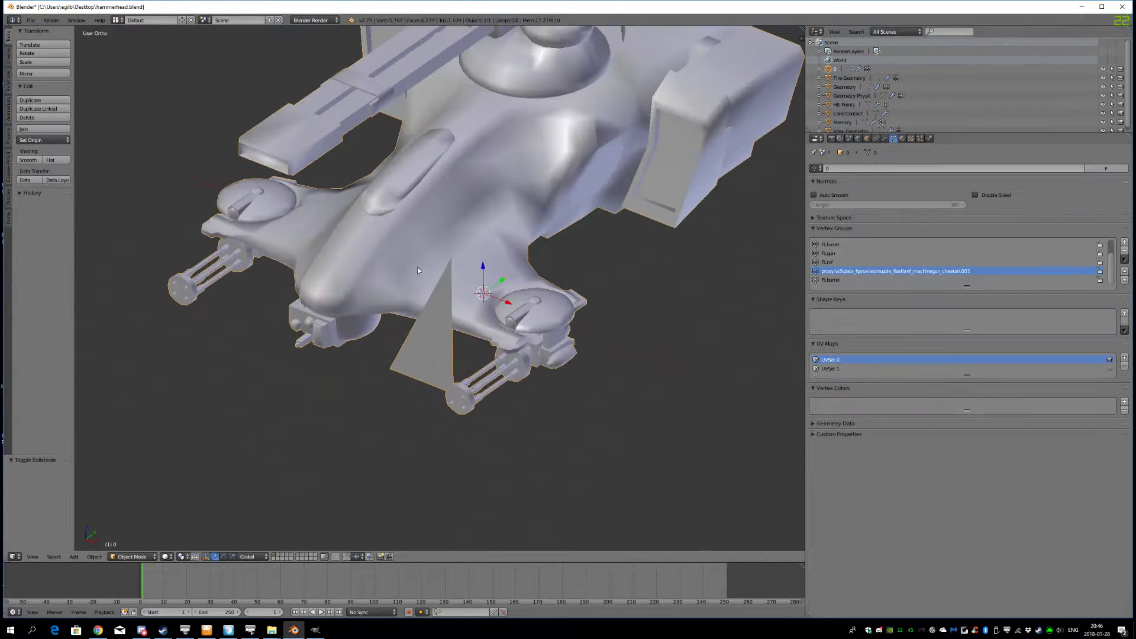
middle_drag(418, 270, 451, 308)
key(ctrl+s)
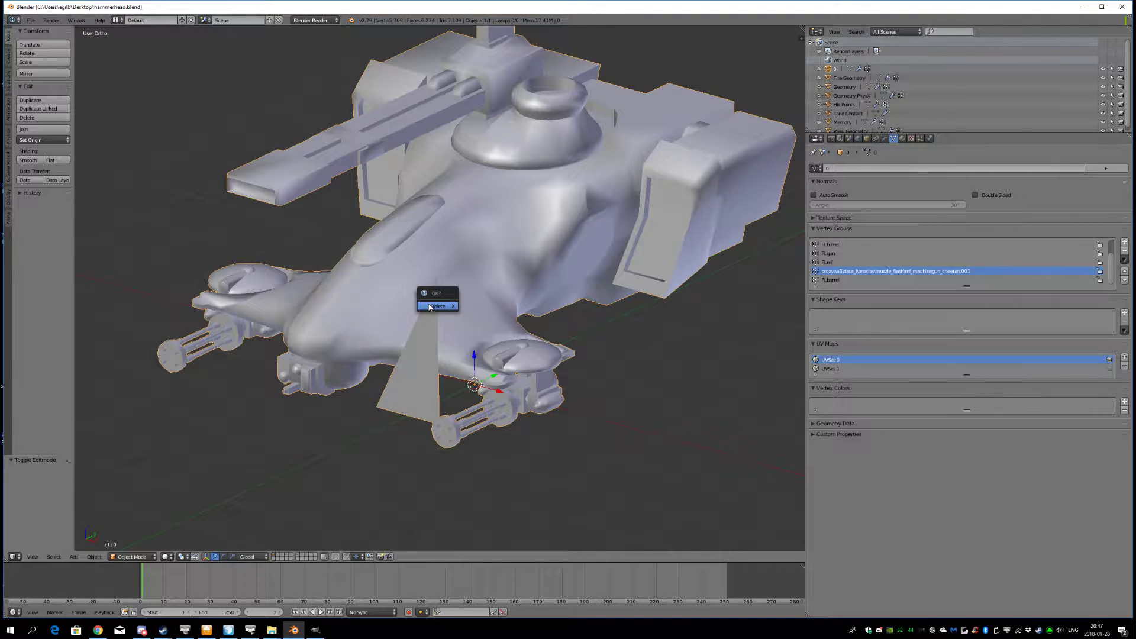
click(431, 307)
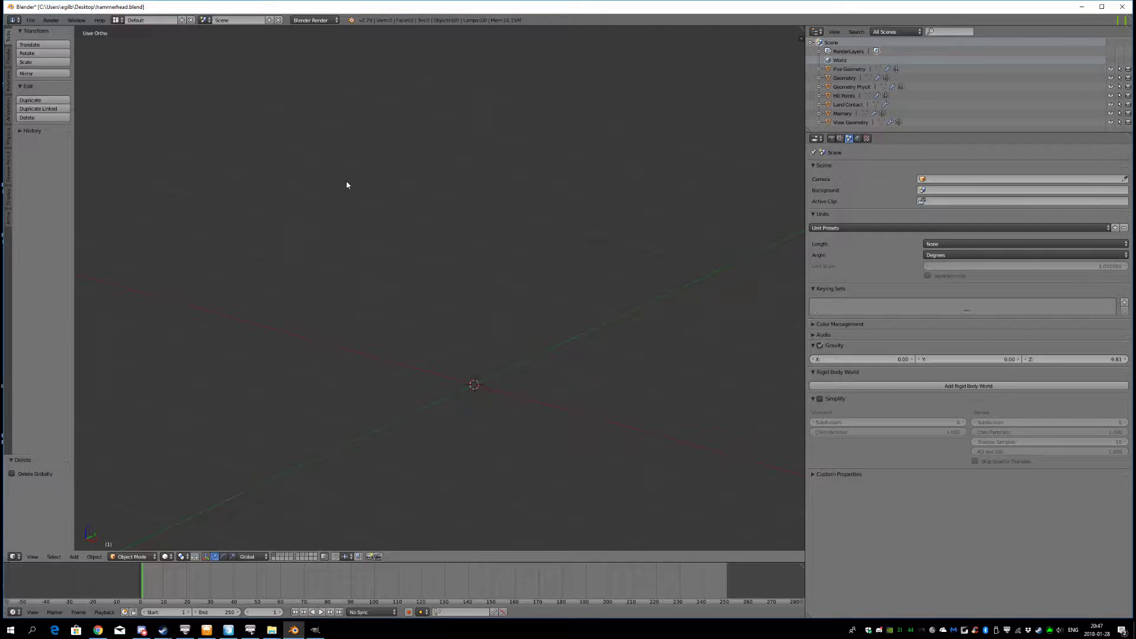
Start a new Blender file with the startup scene and delete the default cube
key(ctrl+n)
click(348, 185)
key(x)
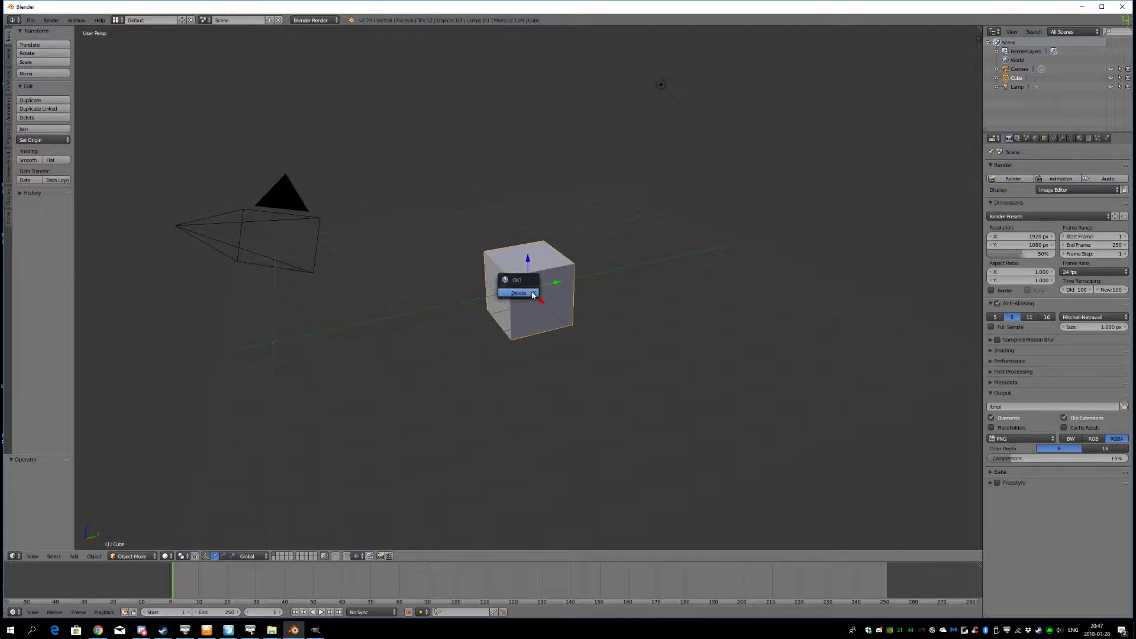
click(521, 295)
click(30, 20)
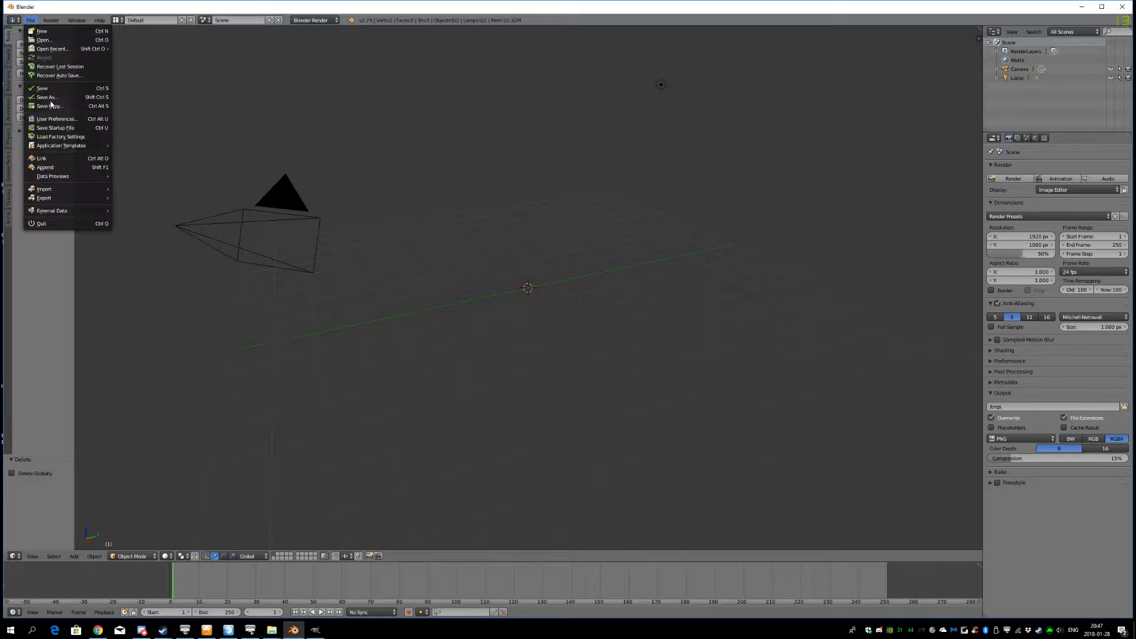
mouse_move(44, 188)
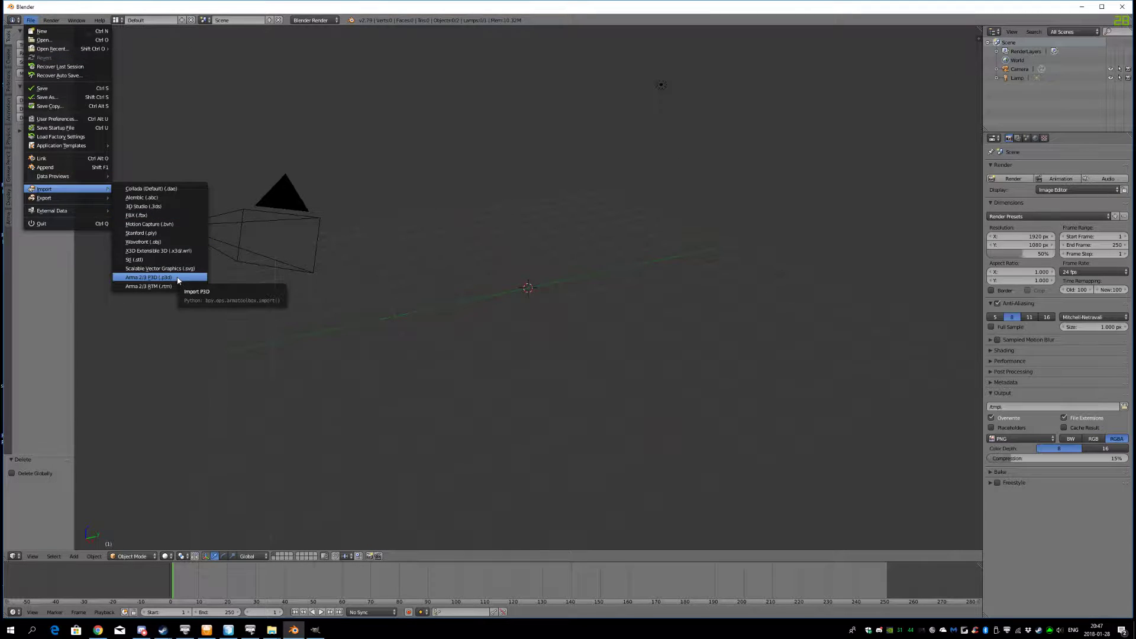
middle_drag(396, 274, 536, 234)
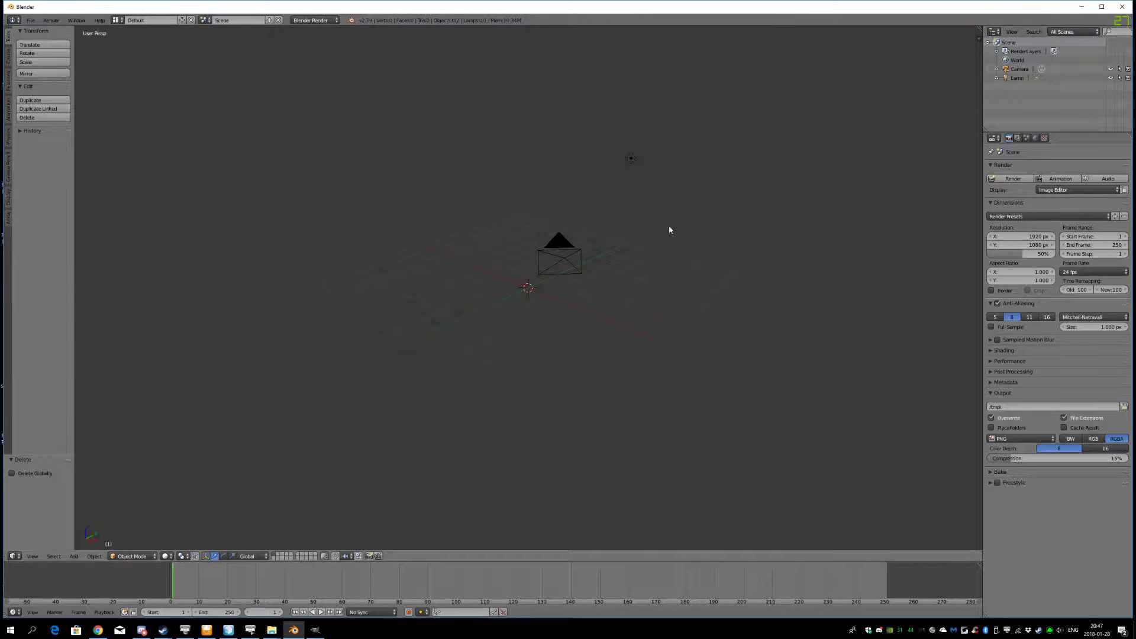
middle_drag(669, 229, 631, 265)
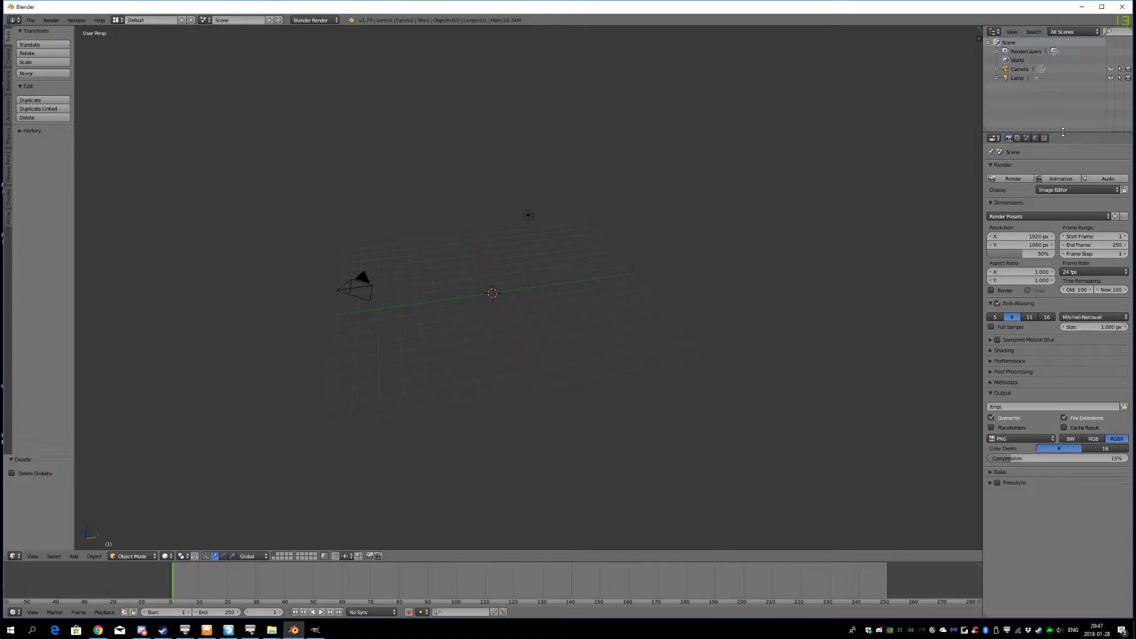
Make the Outliner area taller and switch the 3D view to orthographic projection
drag(1063, 132, 1063, 180)
middle_drag(594, 318, 557, 264)
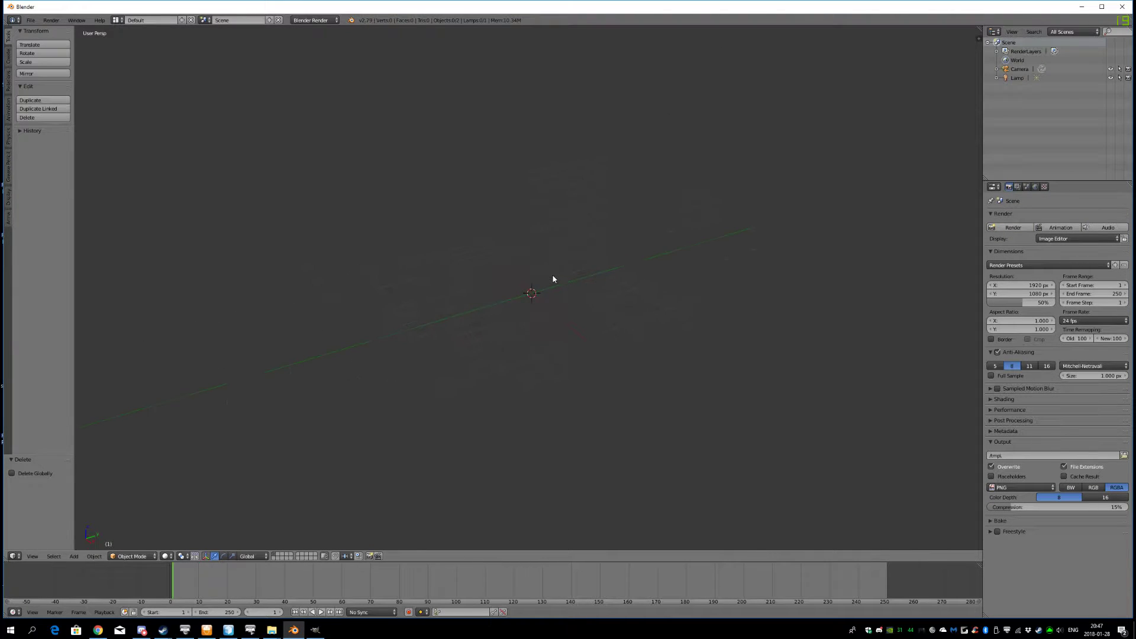
scroll(560, 265, down, 4)
key(KP_5)
scroll(560, 265, up, 4)
middle_drag(563, 258, 378, 109)
Import custom_mf.p3d from the HammerHead folder with the Arma 2/3 P3D importer
click(30, 21)
mouse_move(52, 188)
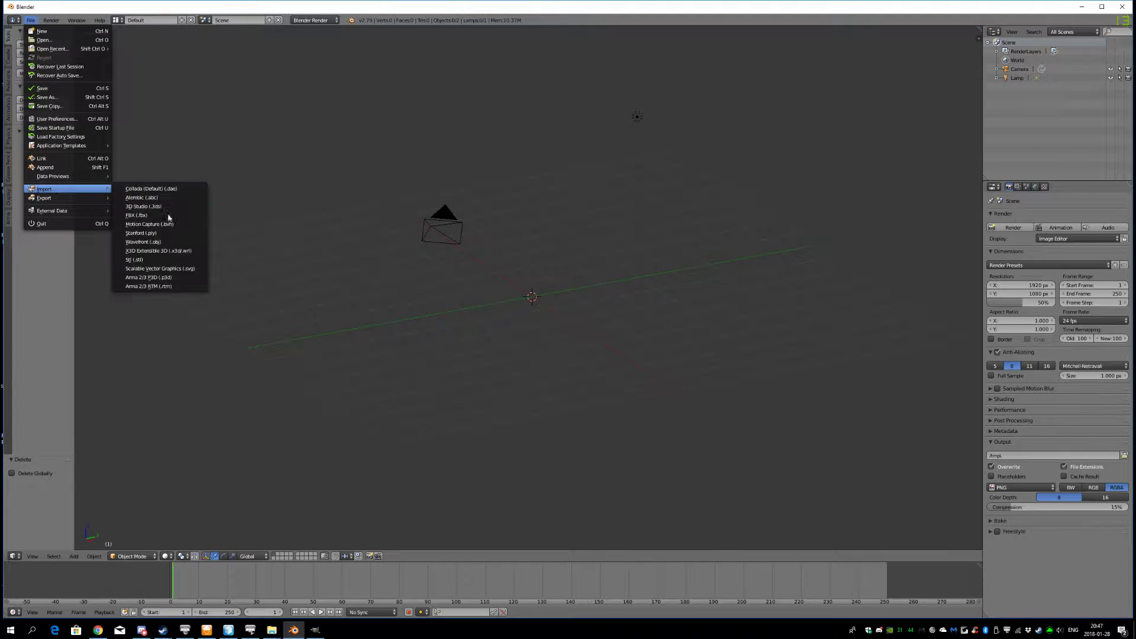
click(148, 277)
click(193, 43)
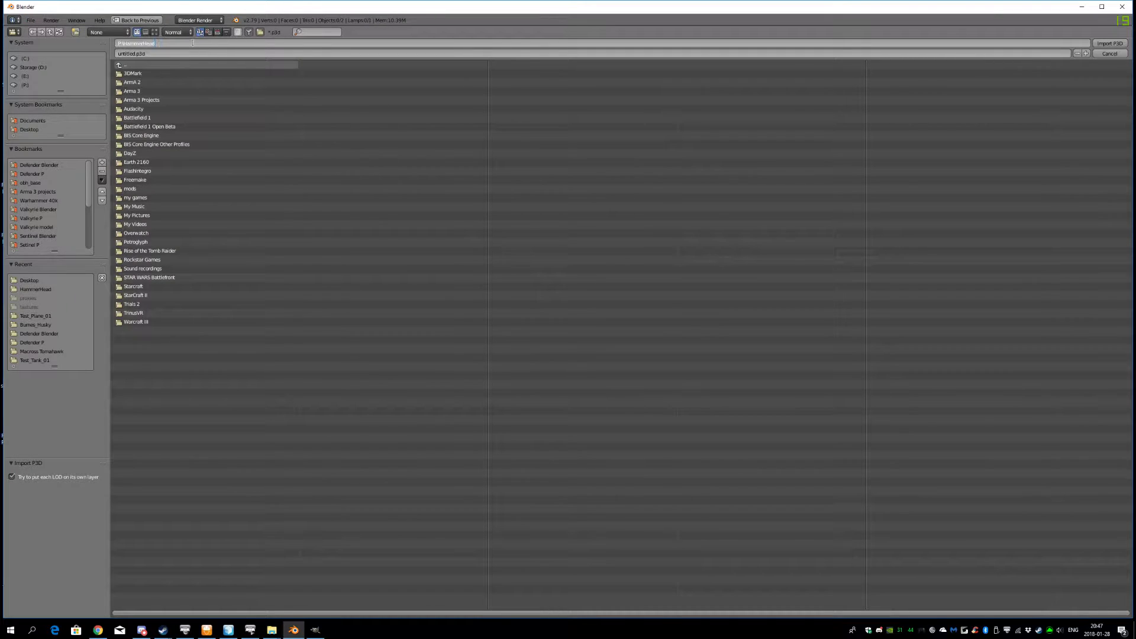
key(Return)
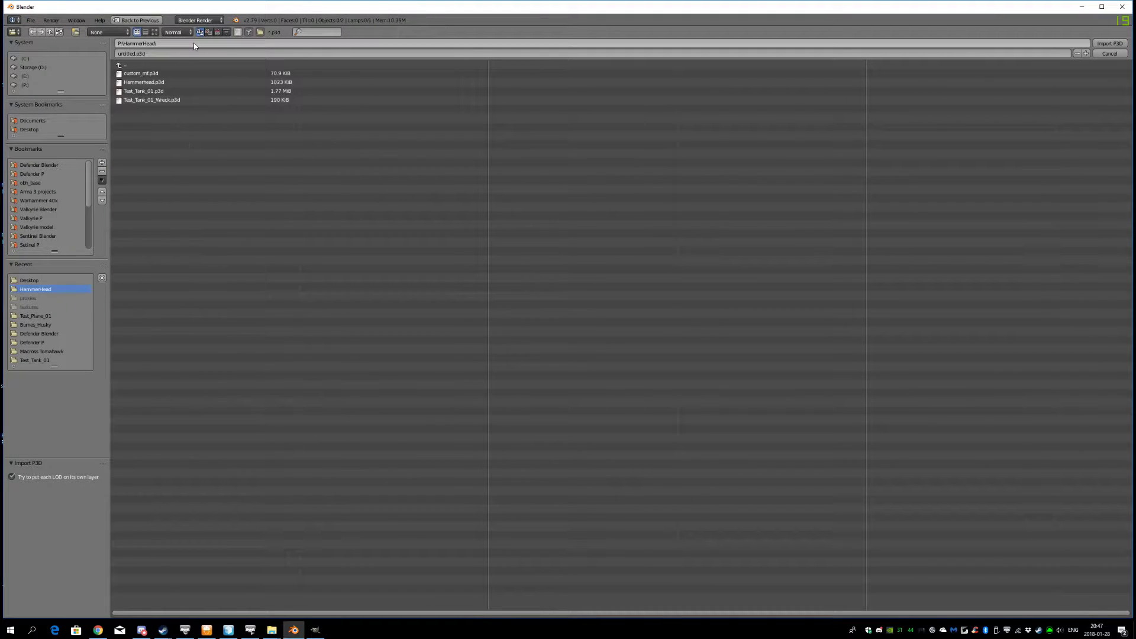
double_click(142, 74)
Show the muzzle flash model in front view and widen the Outliner and Properties areas
key(KP_1)
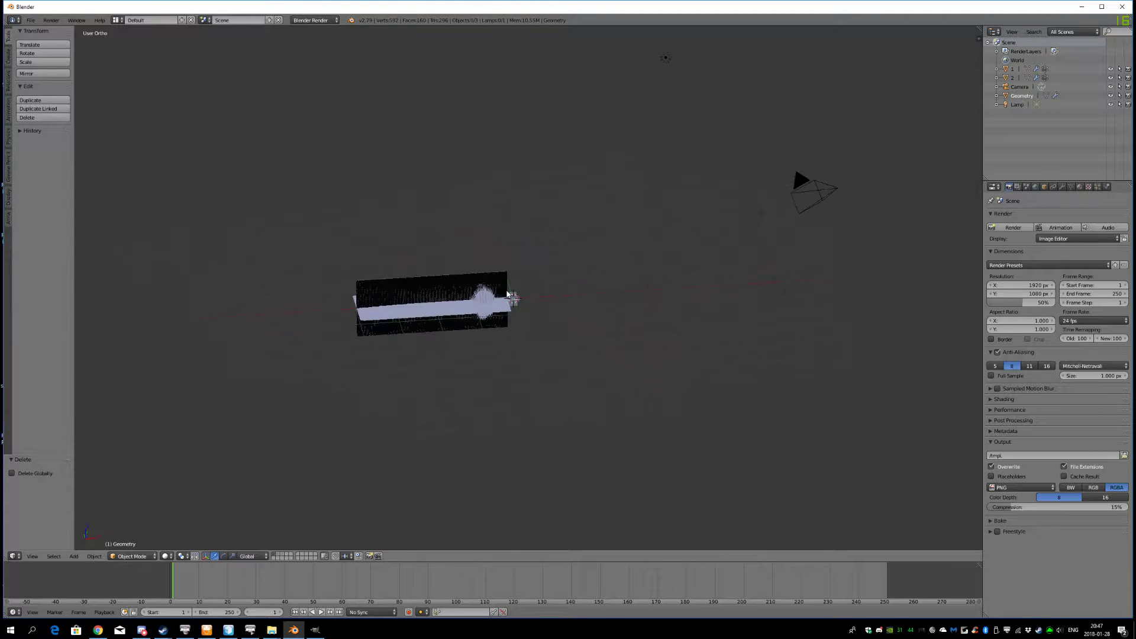
scroll(507, 294, up, 2)
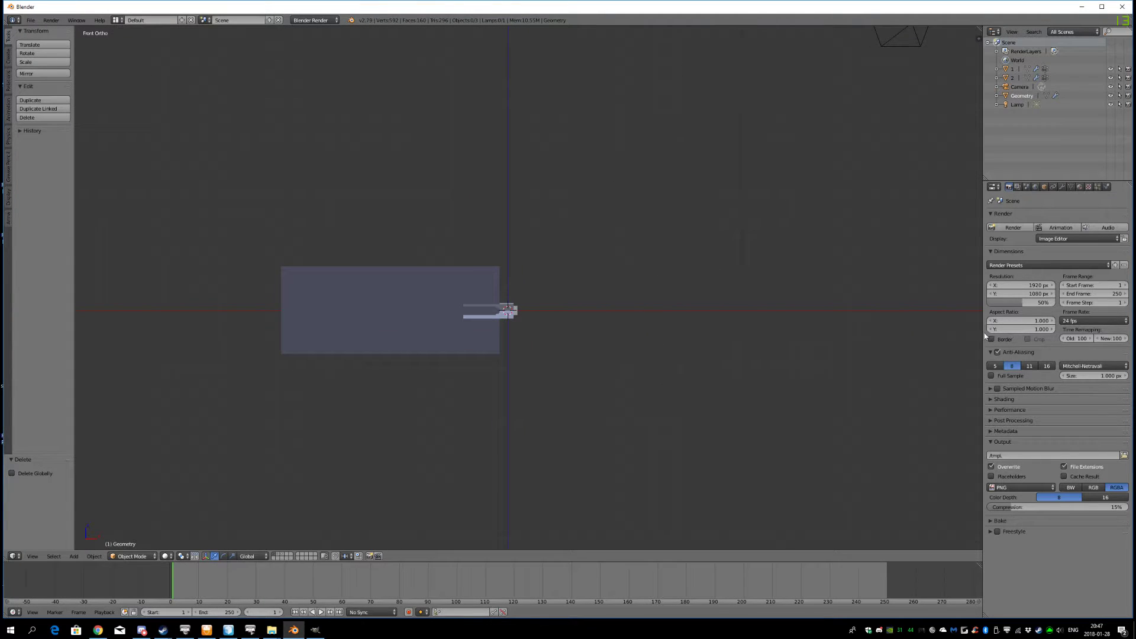
drag(980, 331, 876, 331)
scroll(590, 314, down, 5)
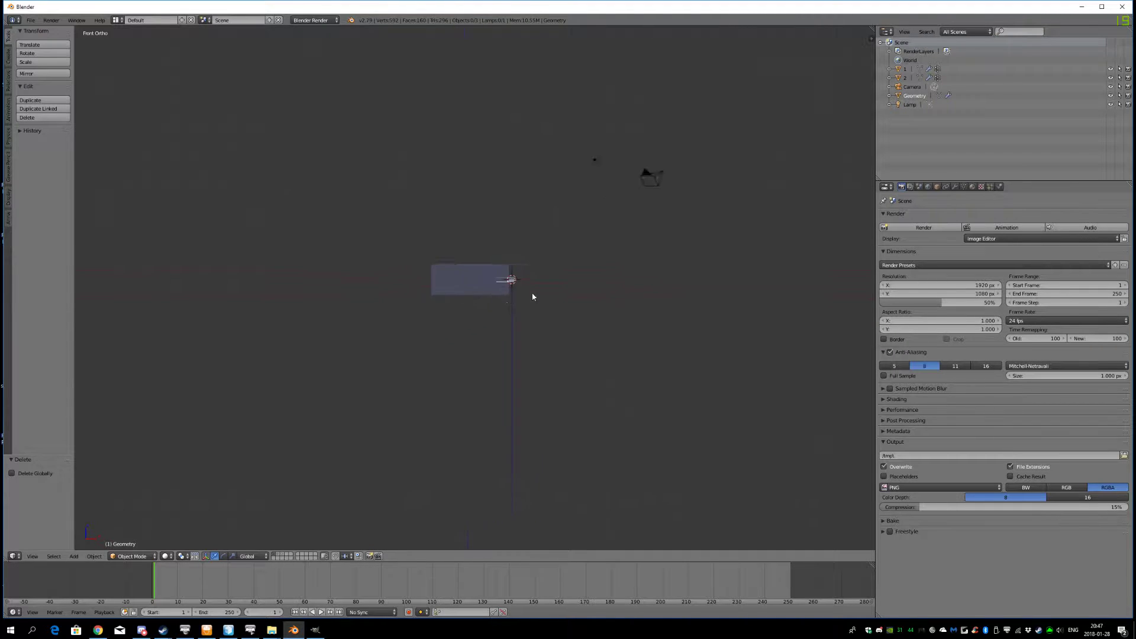
scroll(524, 305, up, 7)
scroll(525, 304, up, 1)
scroll(566, 348, down, 5)
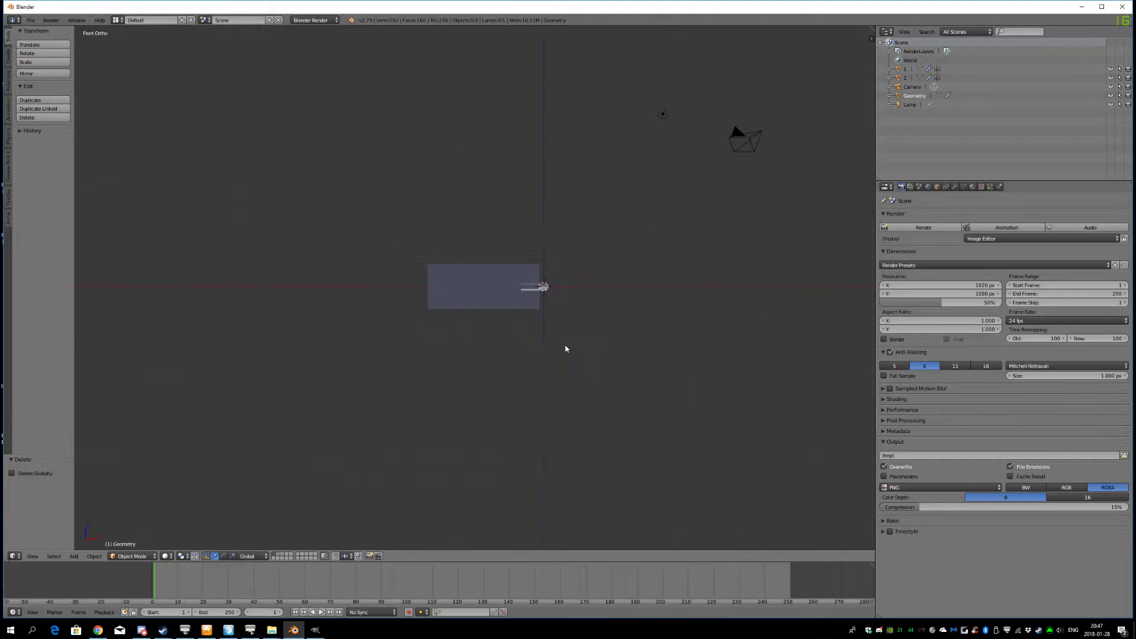
scroll(573, 347, up, 6)
scroll(478, 384, down, 5)
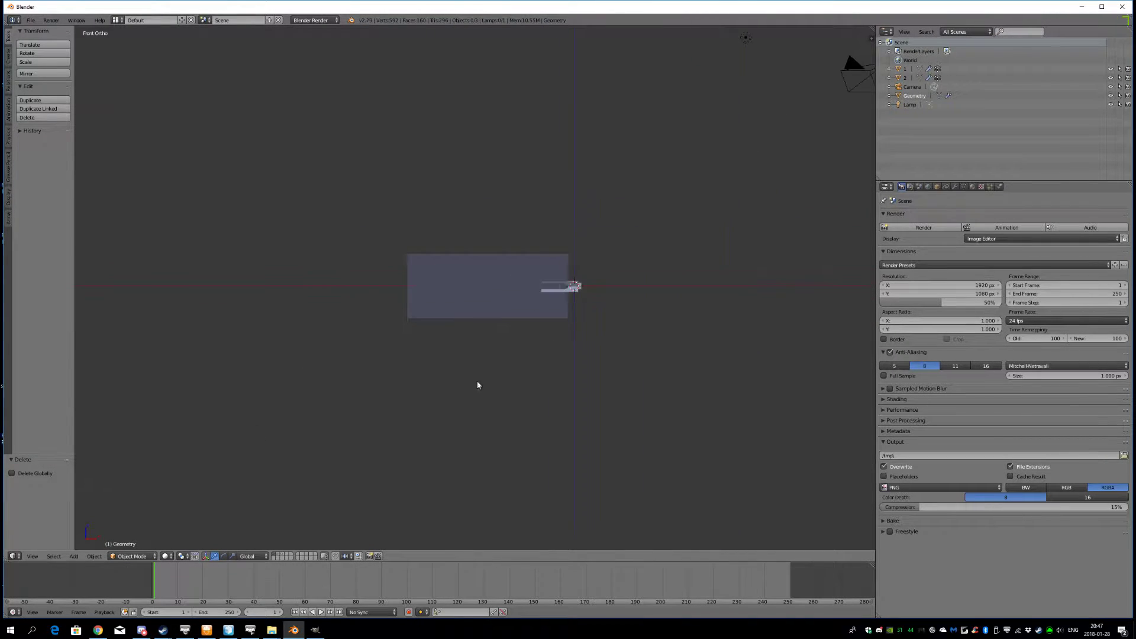
Select muzzle flash object 1, enter Edit Mode, and set the pivot point to 3D Cursor
right_click(518, 304)
scroll(531, 310, down, 3)
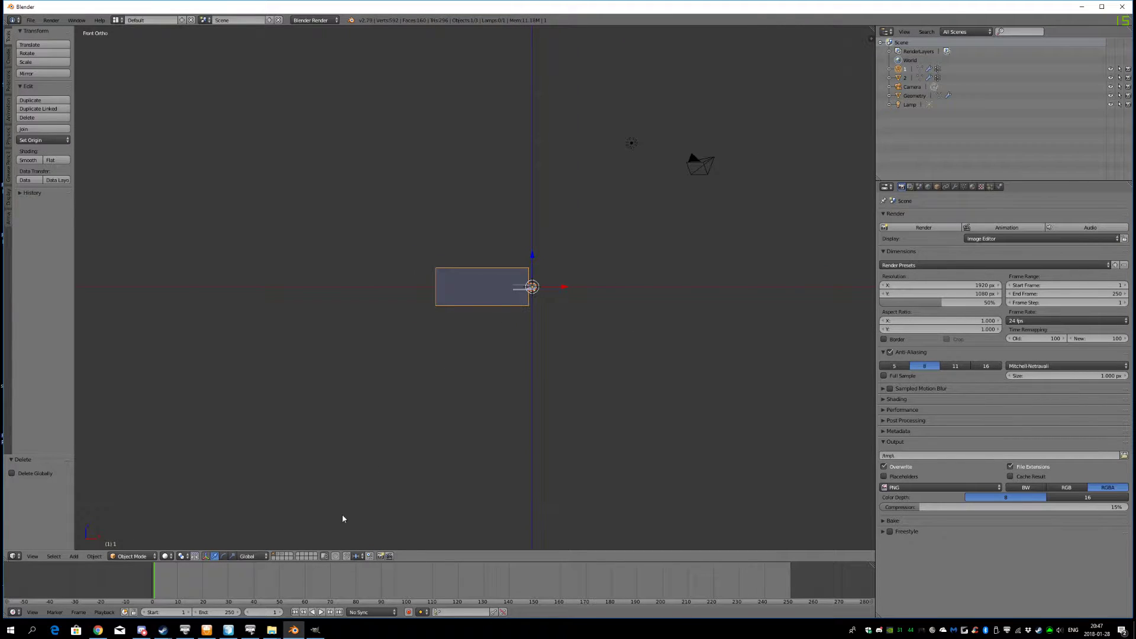
scroll(558, 301, up, 3)
key(Tab)
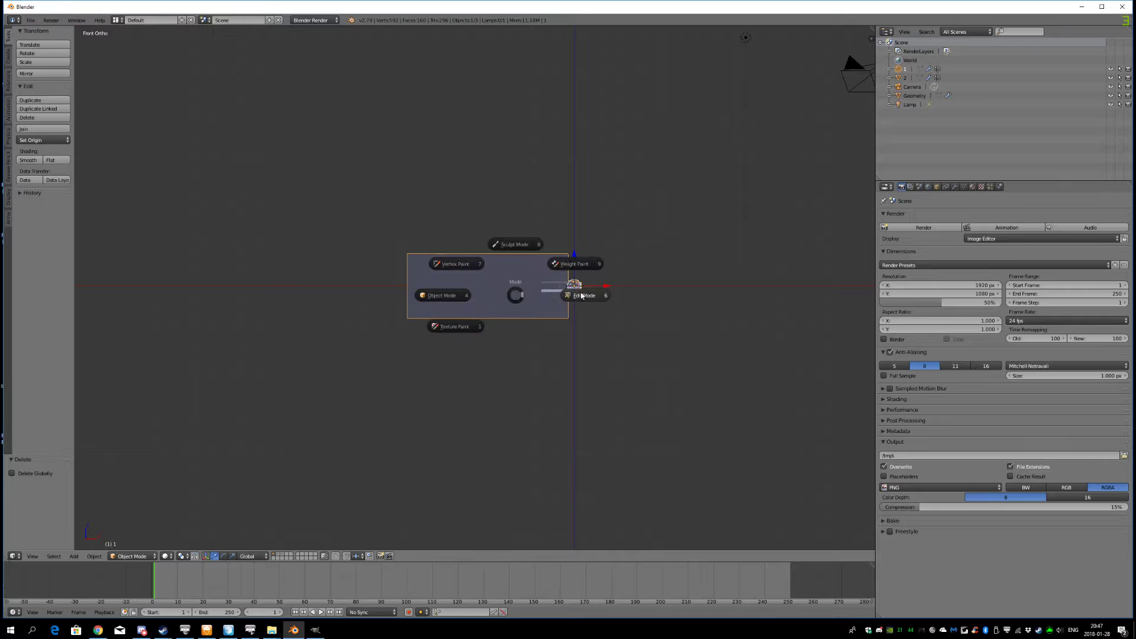
click(578, 294)
scroll(559, 326, down, 2)
scroll(559, 326, up, 7)
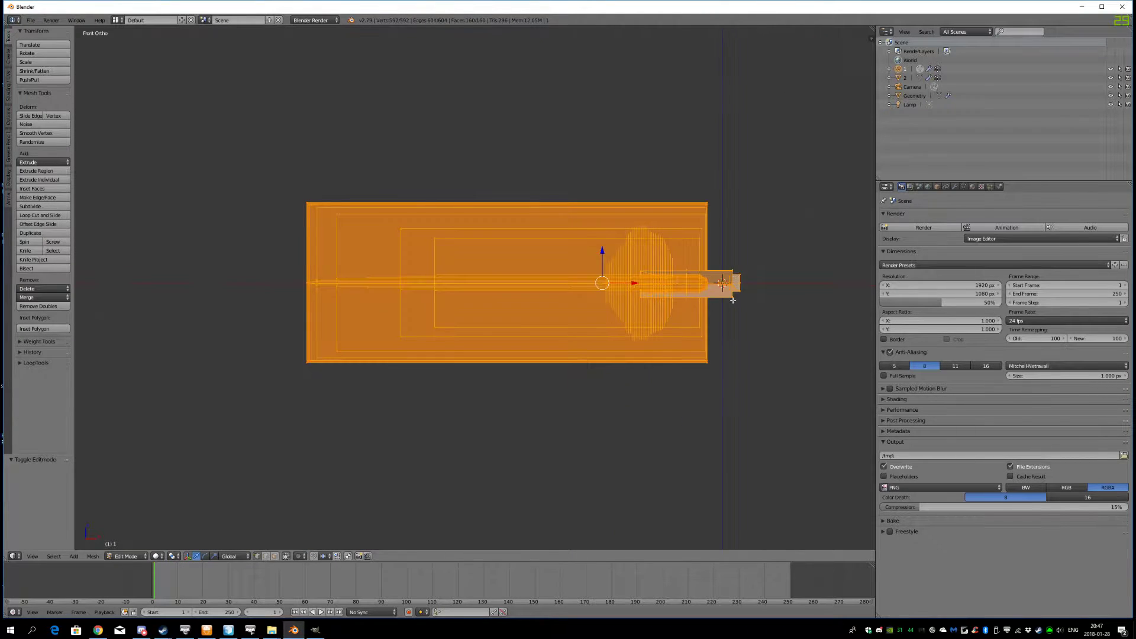
scroll(727, 276, down, 6)
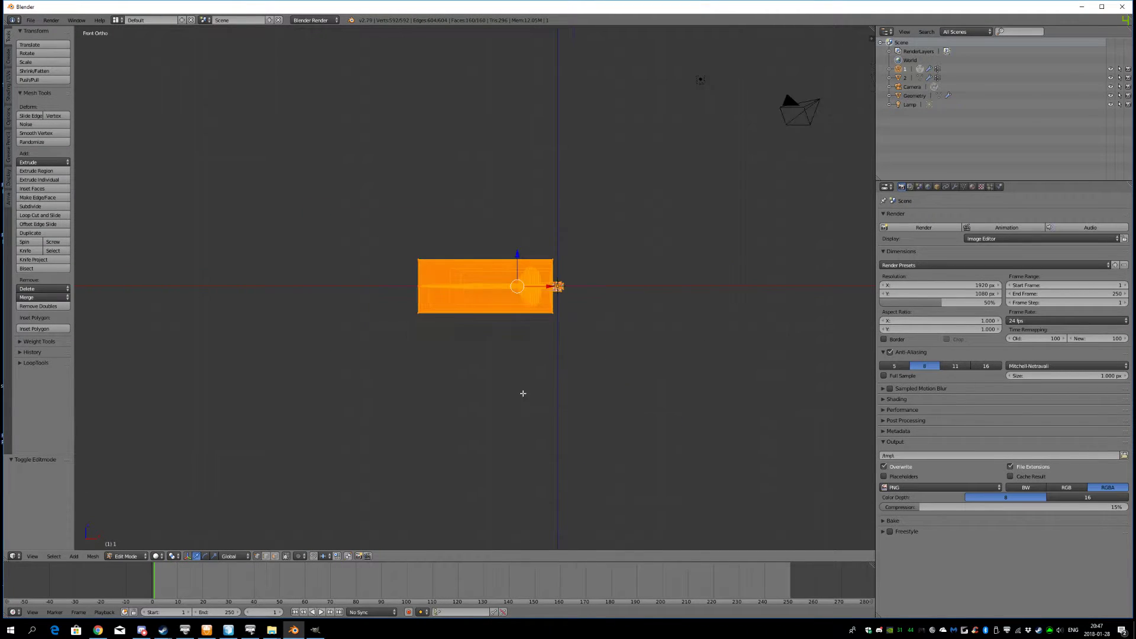
click(173, 556)
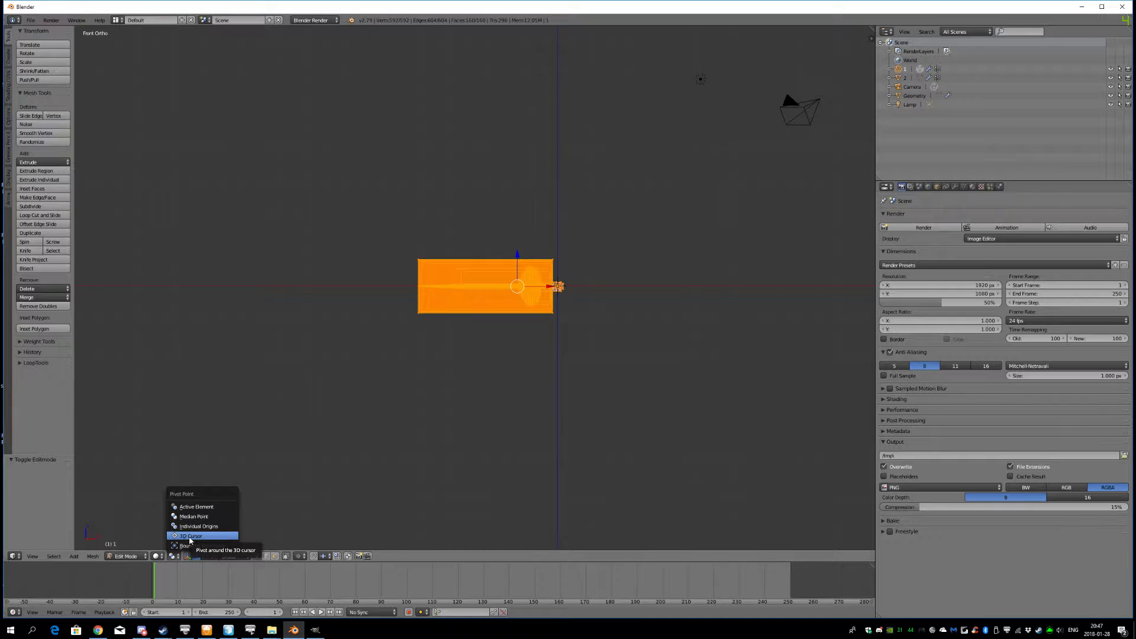
click(190, 536)
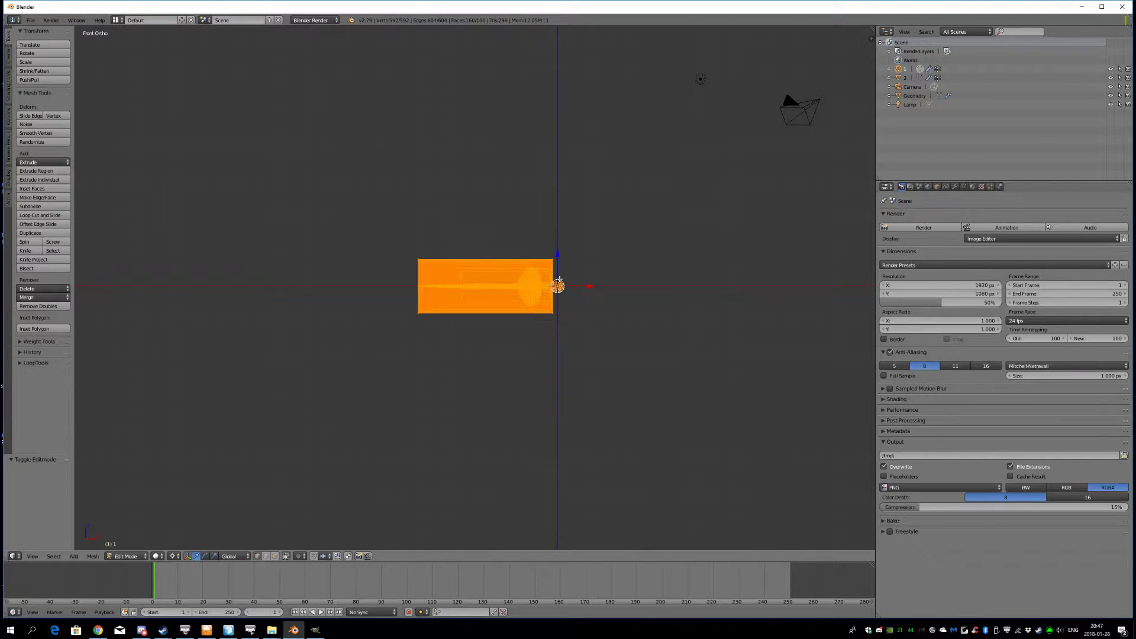
Scale object 1's entire mesh by about 3.495 around the 3D cursor and return to Object Mode
scroll(634, 321, up, 6)
scroll(606, 378, down, 5)
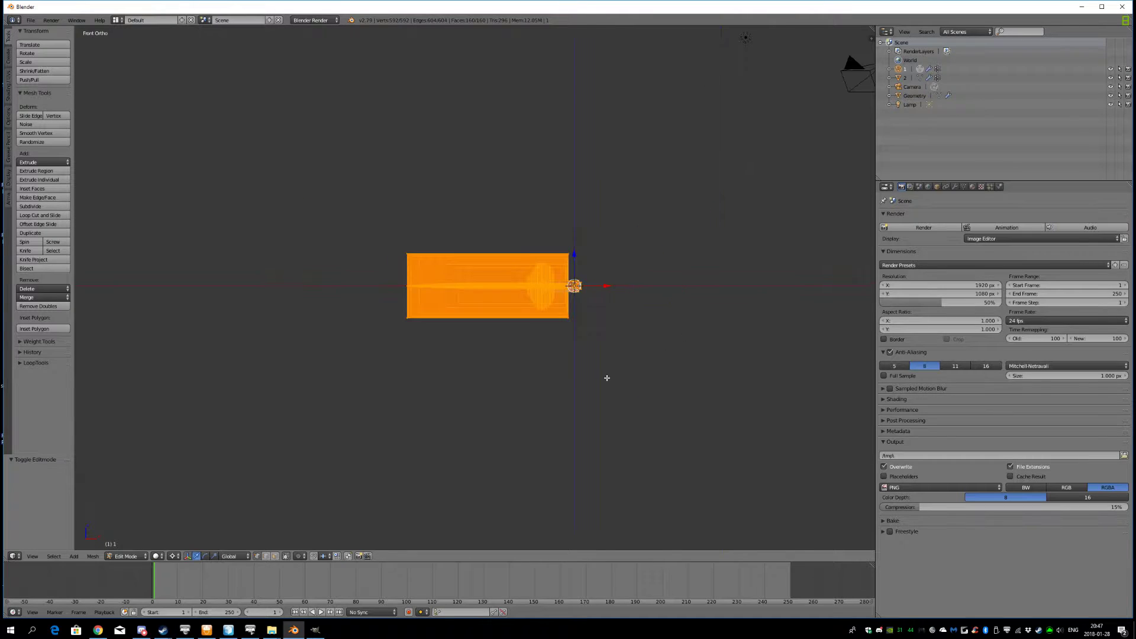
scroll(605, 297, up, 6)
scroll(614, 398, down, 9)
key(s)
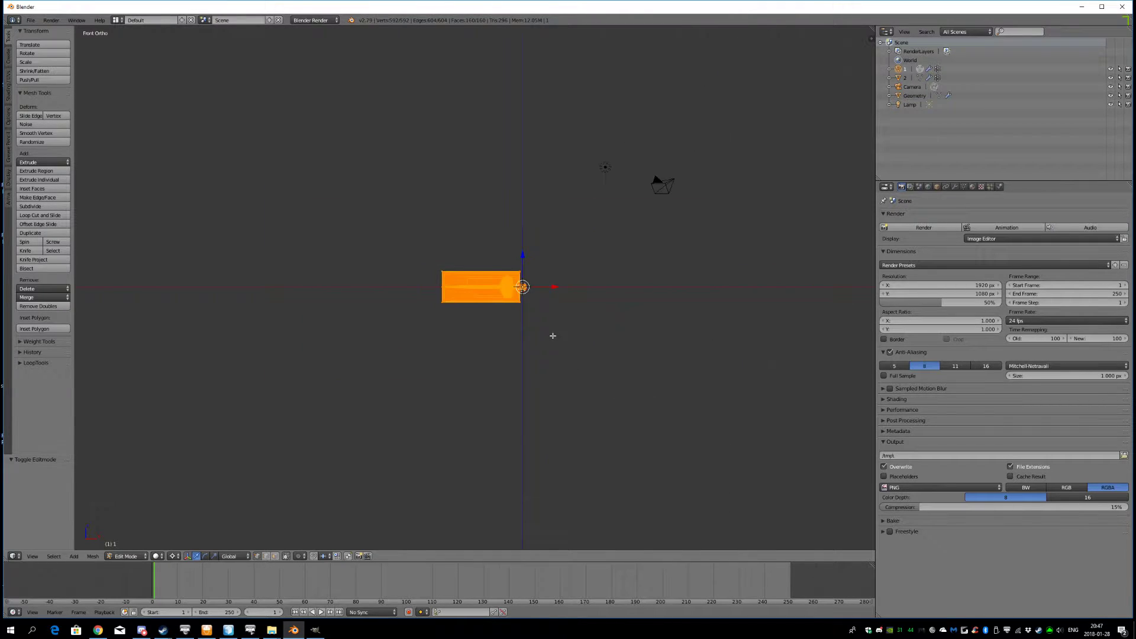
click(696, 388)
scroll(547, 410, up, 3)
shift+middle_drag(567, 415, 633, 408)
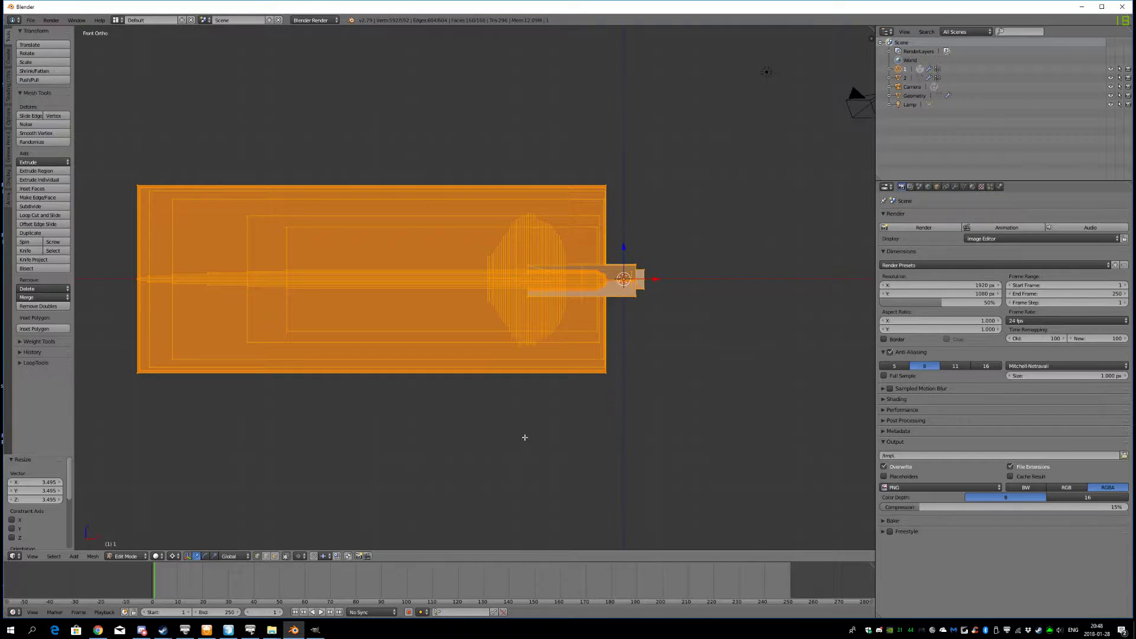
scroll(525, 437, down, 3)
key(Tab)
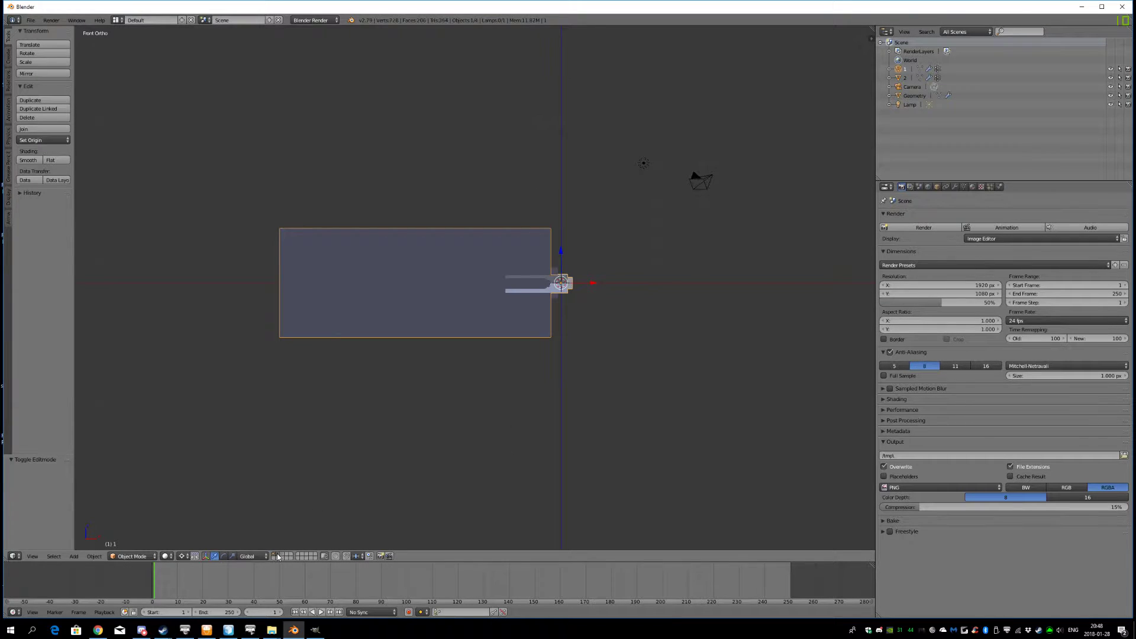
Scale object 2's entire mesh by about 3.498 in Edit Mode, using wireframe shading, and return to Object Mode
key(Tab)
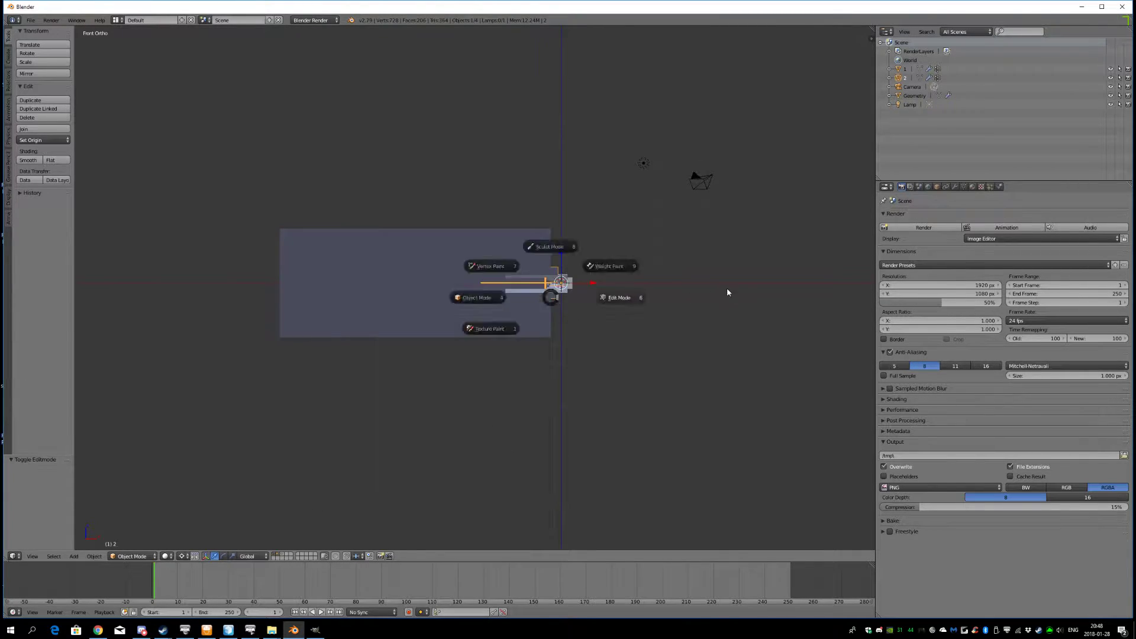
click(727, 288)
scroll(566, 346, up, 3)
key(z)
click(634, 346)
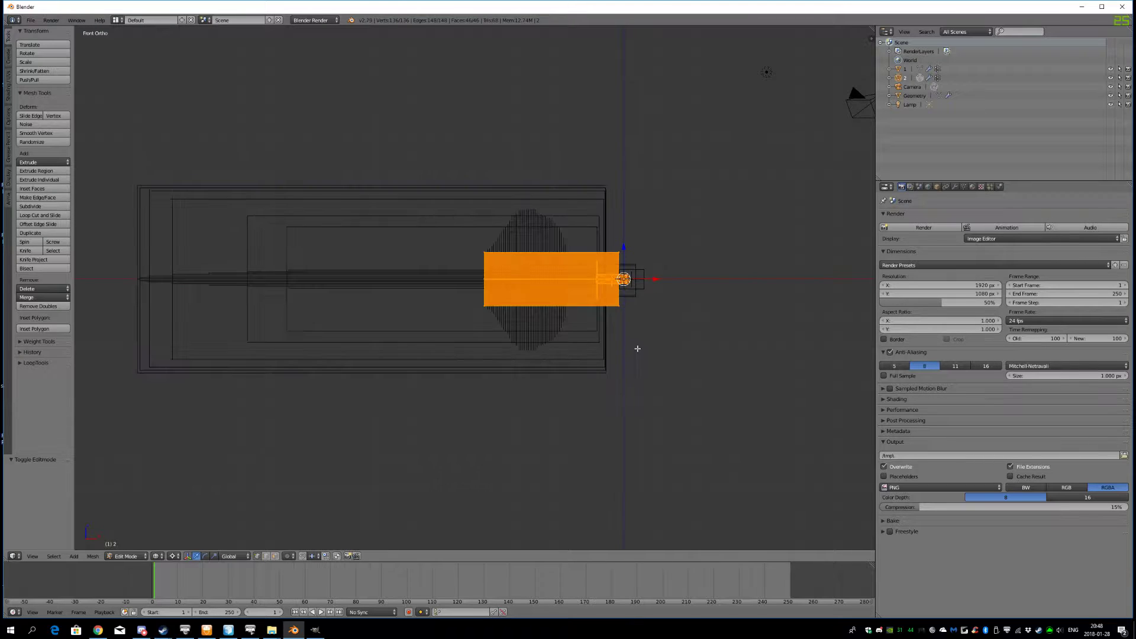
scroll(579, 378, down, 3)
key(s)
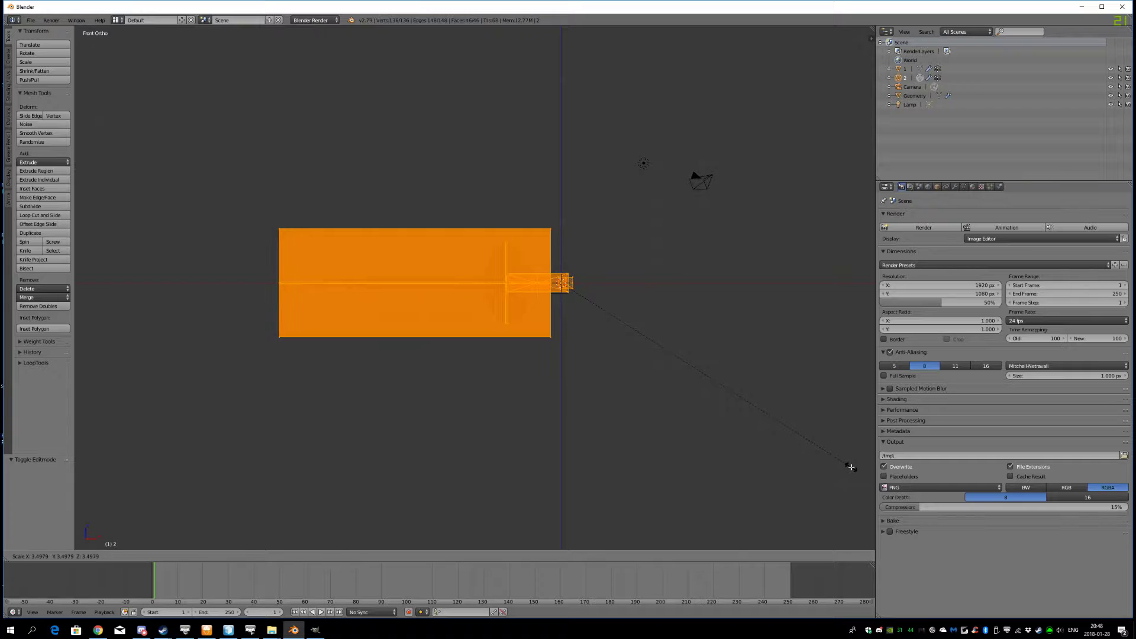
click(851, 468)
scroll(651, 337, up, 1)
key(Tab)
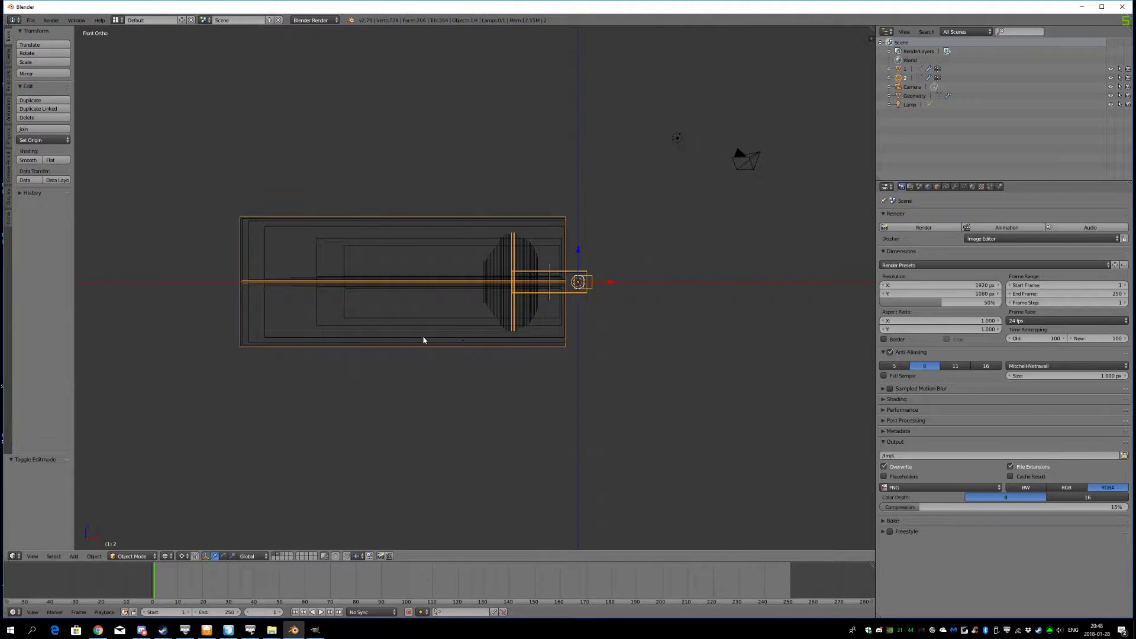
Examine the scaled muzzle flash planes from front, side and oblique angles to compare both objects
shift+right_click(483, 295)
middle_drag(498, 298, 522, 237)
right_click(525, 193)
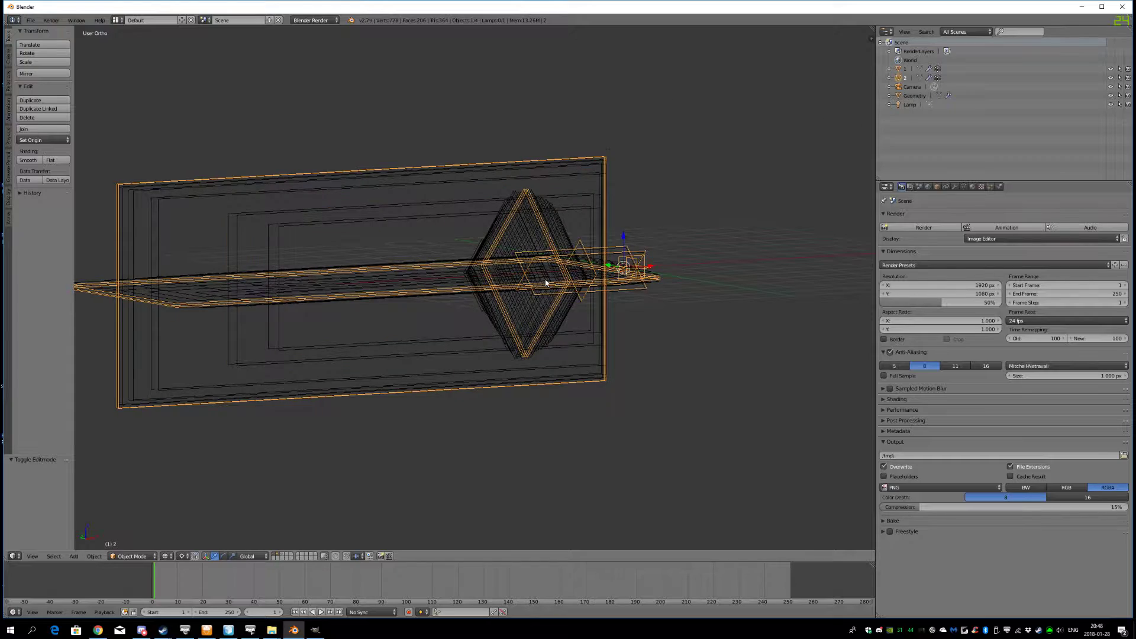
middle_drag(546, 284, 473, 311)
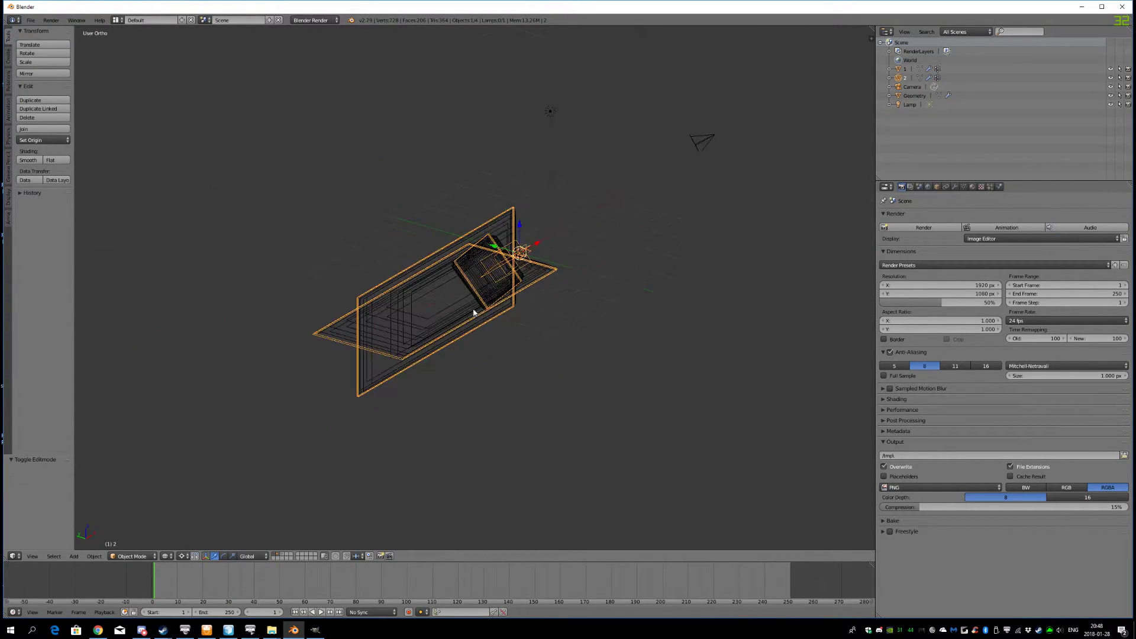
middle_drag(407, 276, 390, 311)
key(KP_3)
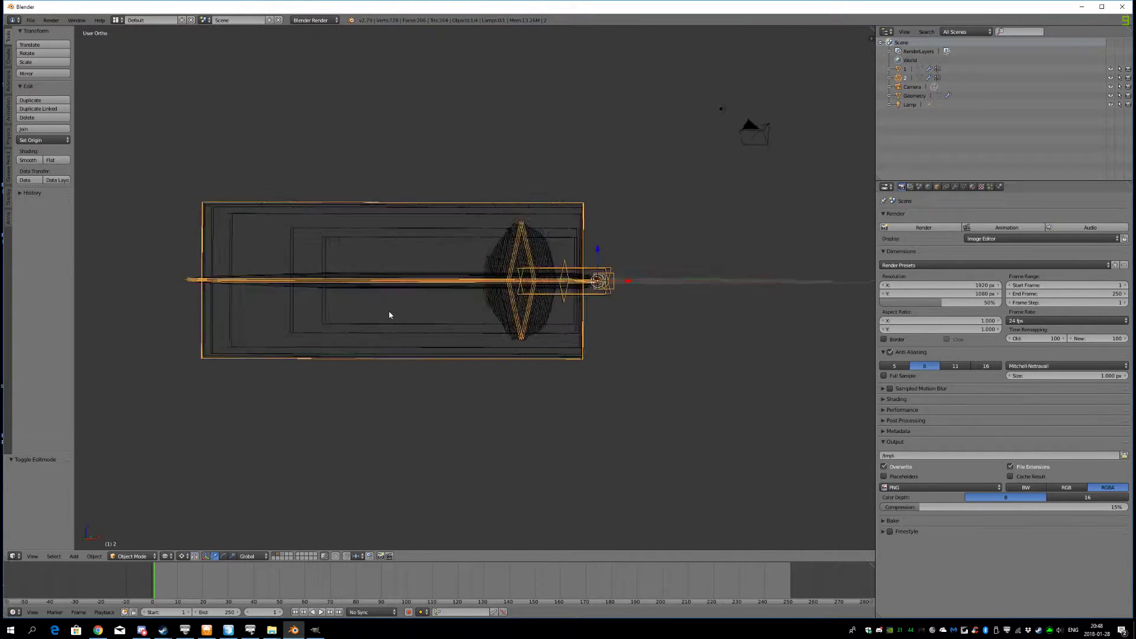
key(KP_1)
shift+middle_drag(390, 311, 452, 298)
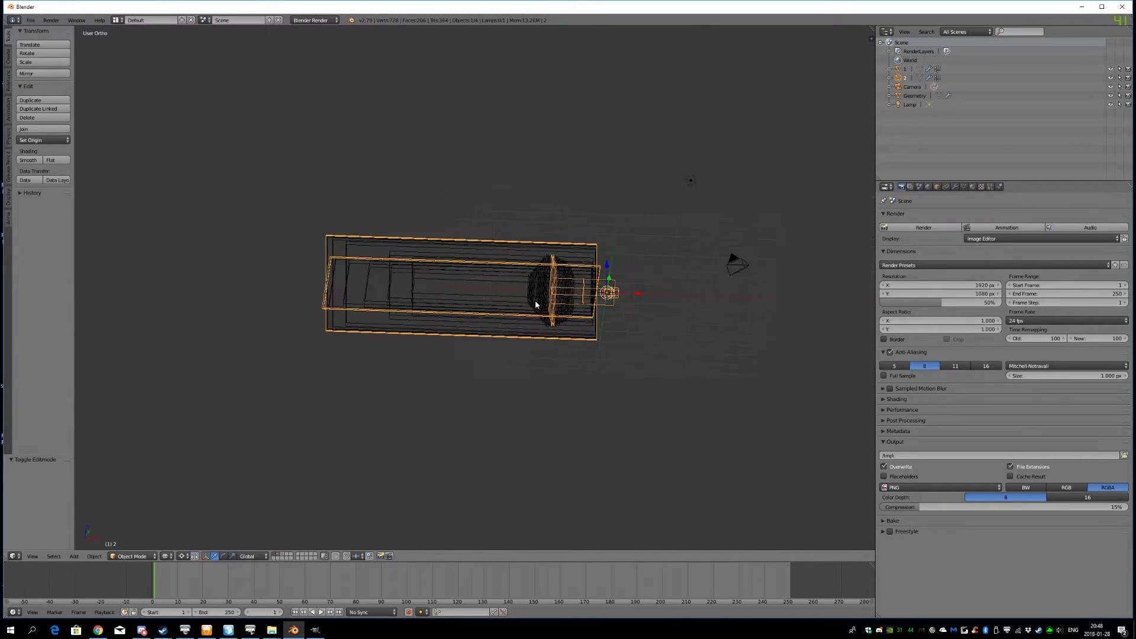
middle_drag(536, 305, 605, 272)
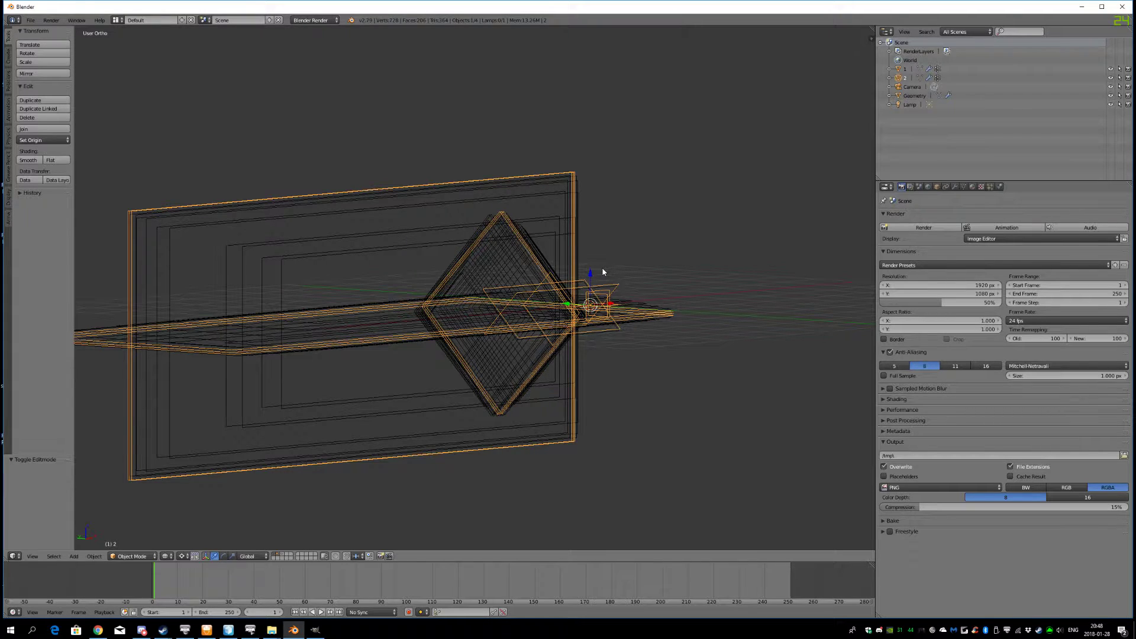
Show object 1's material properties and collapse the panels above the Arma Toolbox Material Settings
middle_drag(592, 289, 736, 330)
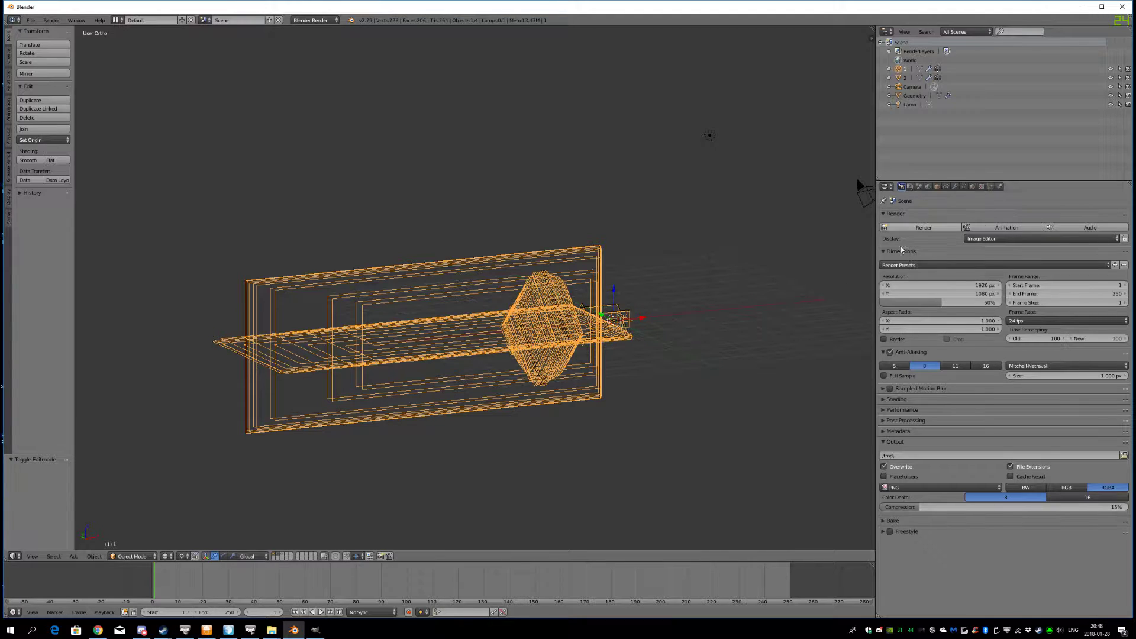
click(973, 187)
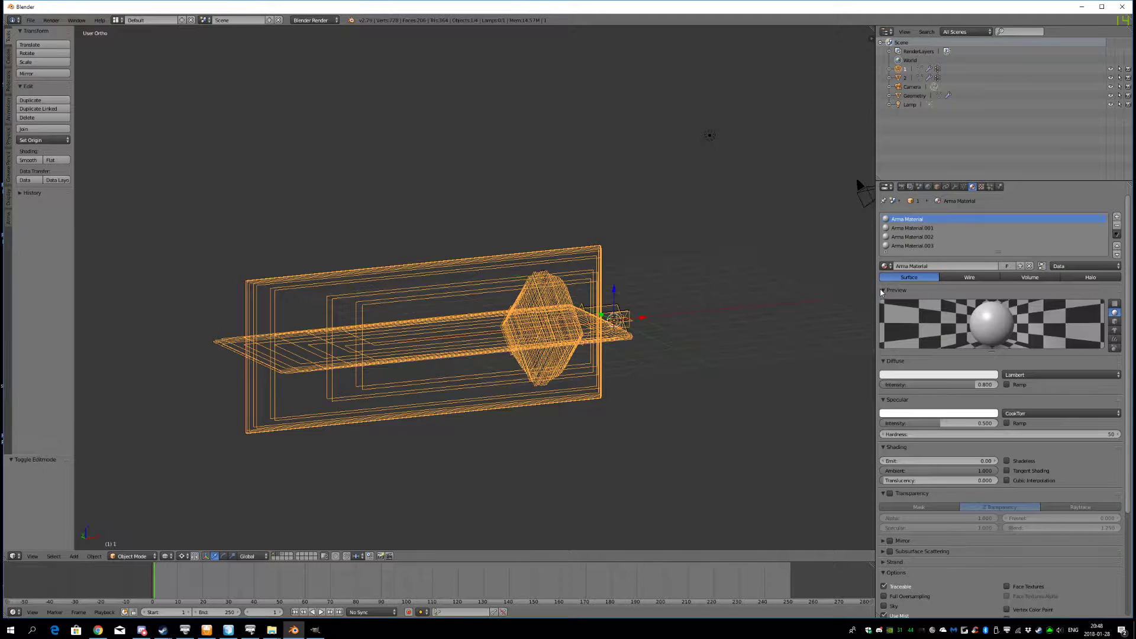
drag(882, 292, 887, 378)
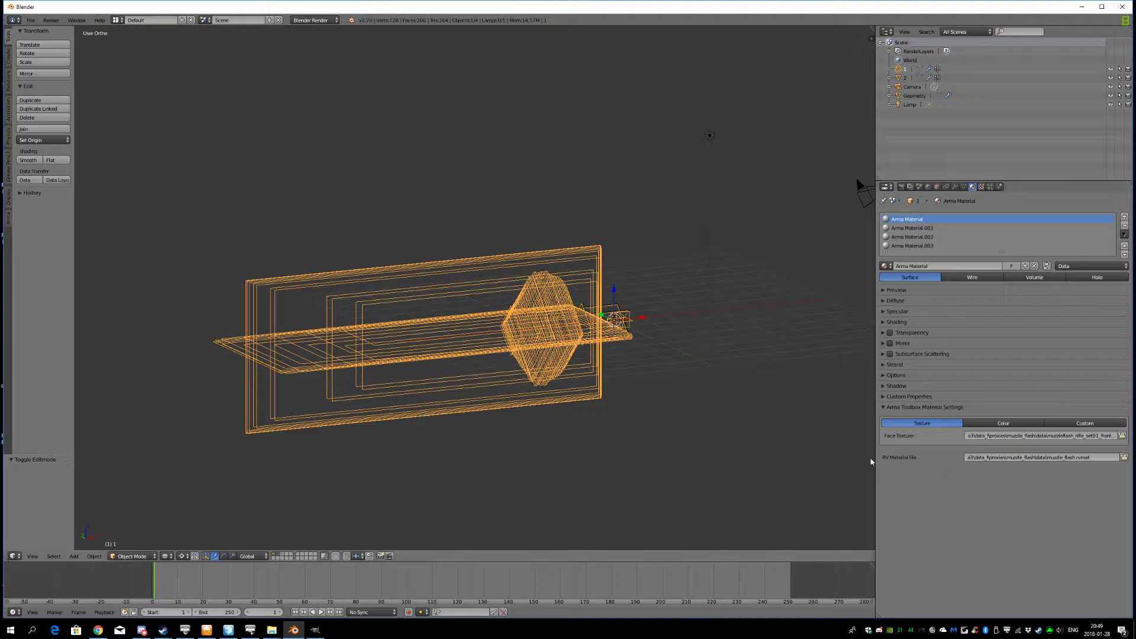
Widen the properties area and compare the face texture and RV material paths of object 1's Arma materials
drag(875, 456, 745, 456)
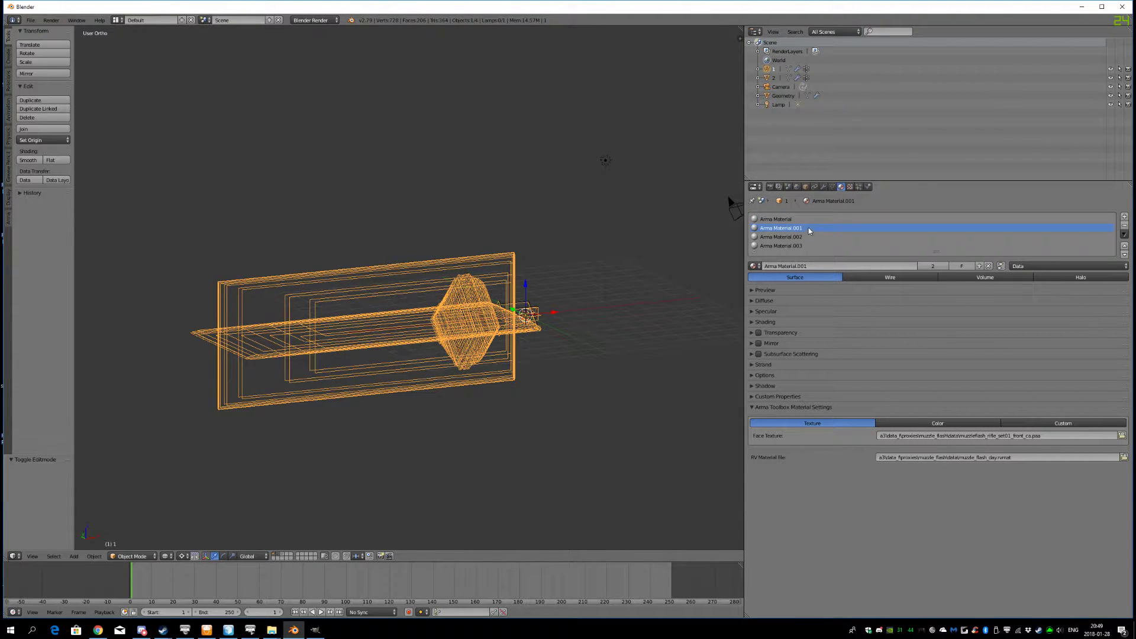
click(805, 220)
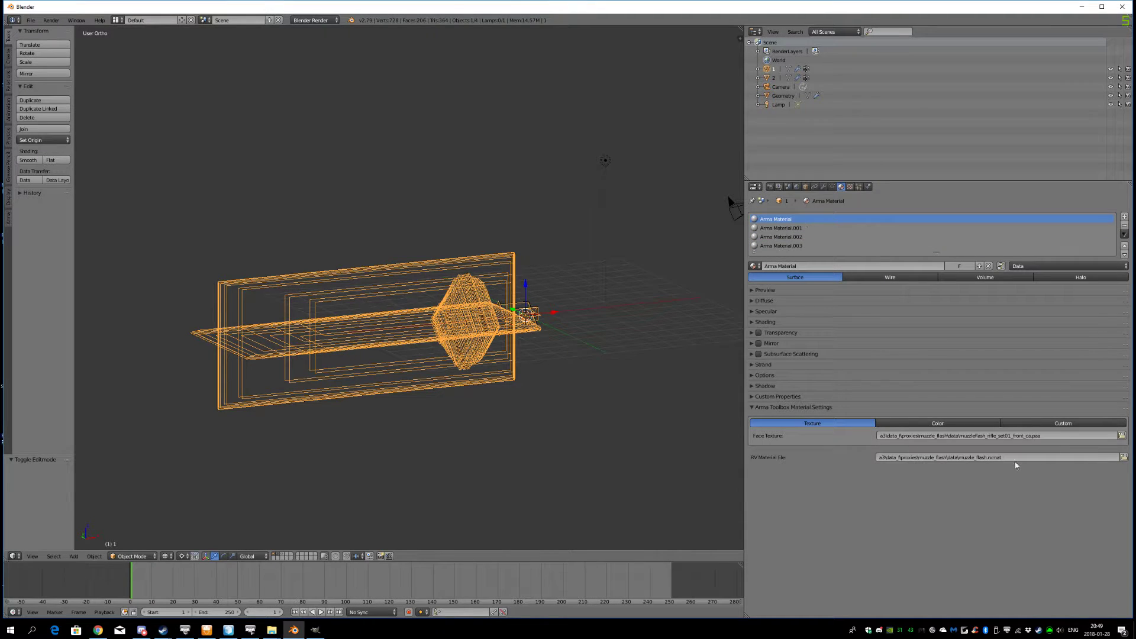
click(800, 237)
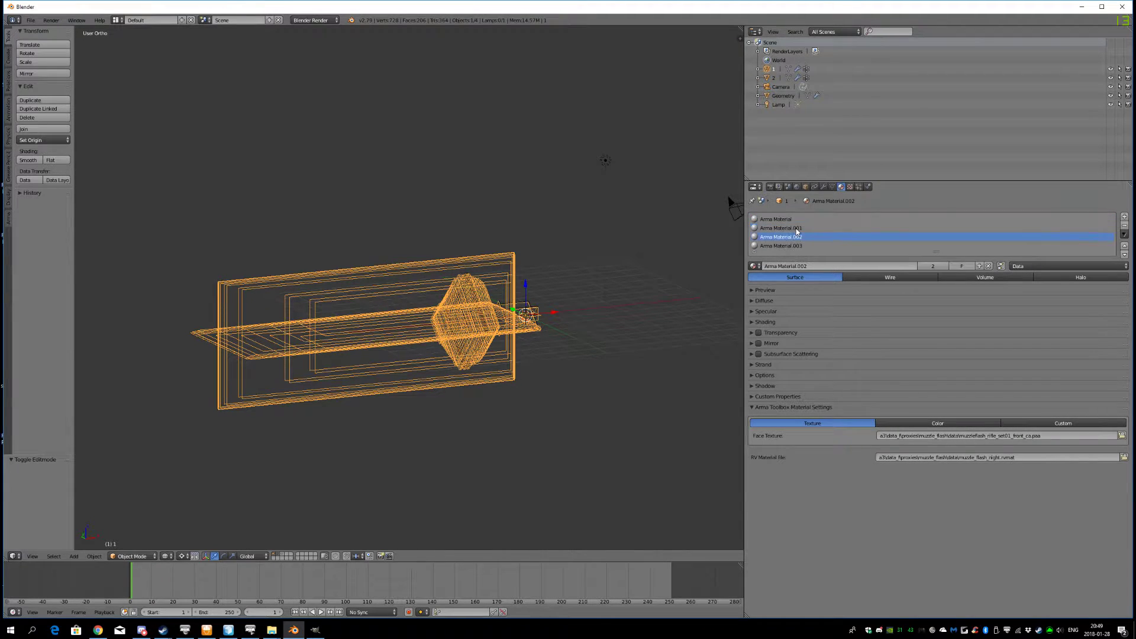
click(779, 219)
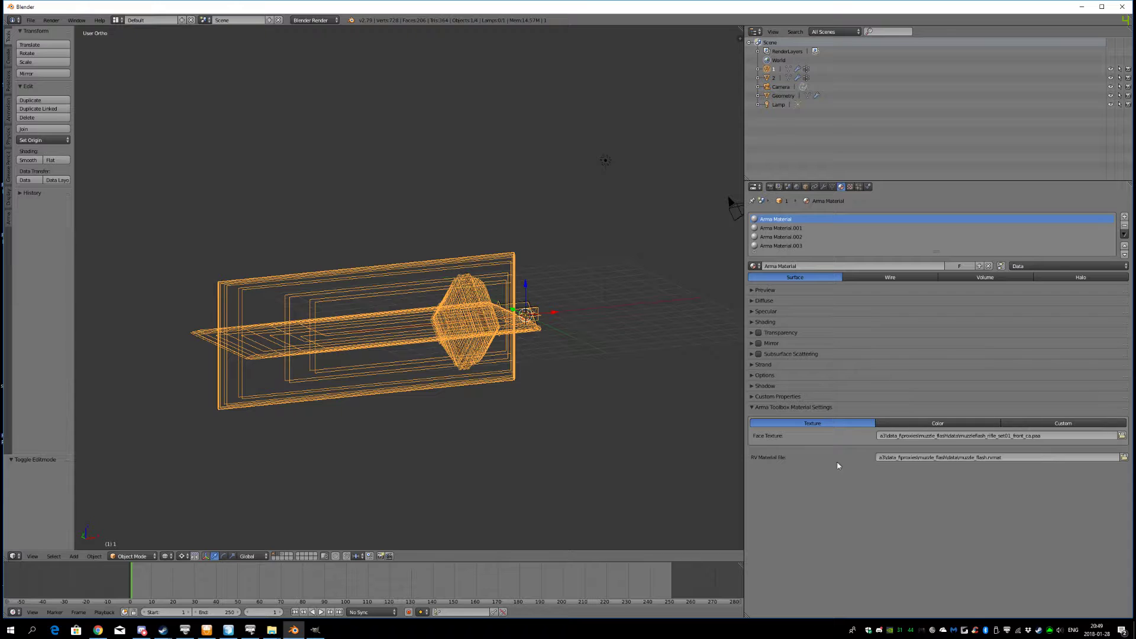
Switch to File Explorer and copy muzzleflash_rifle_set01_front_ca.paa and muzzleflash_rifle_set01_side_ca.paa from the muzzle_flash data folder
mouse_move(272, 630)
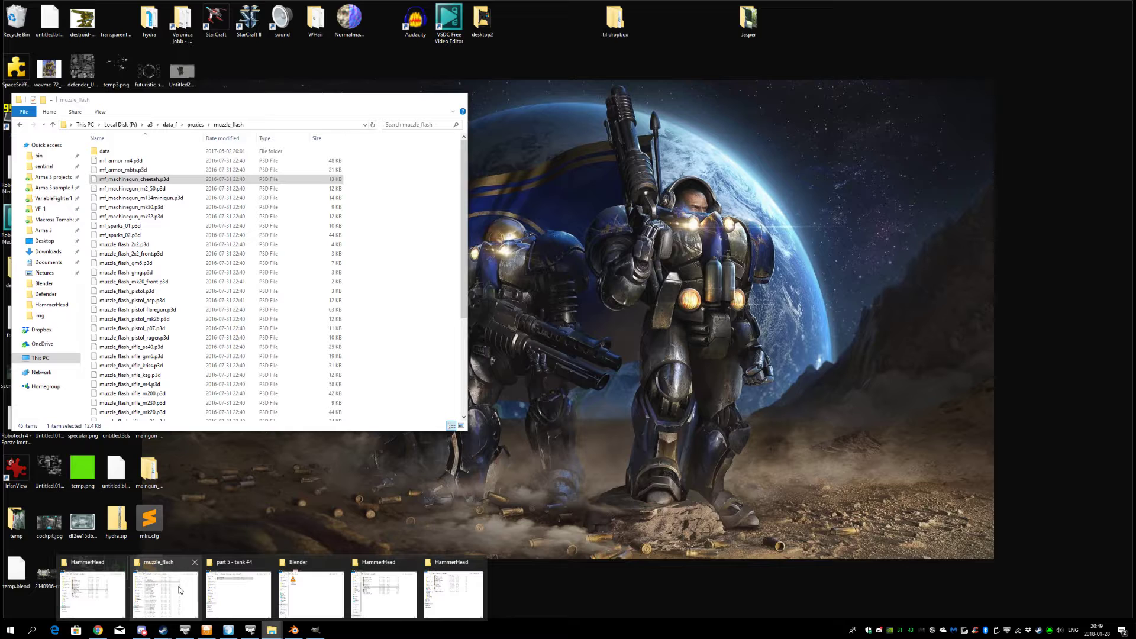
click(180, 590)
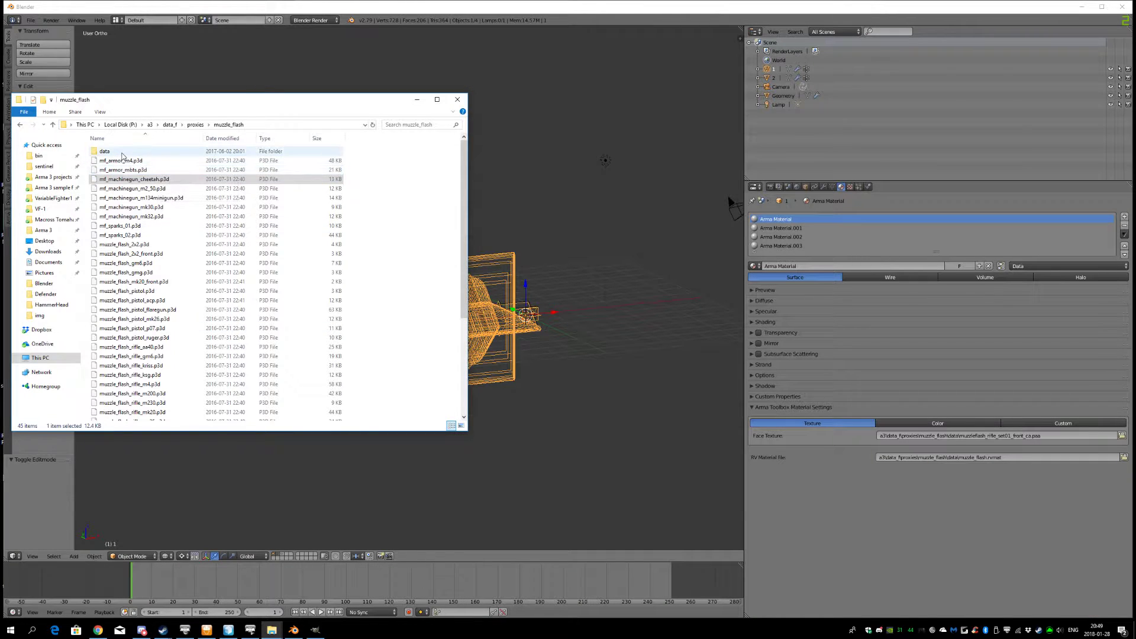
double_click(169, 152)
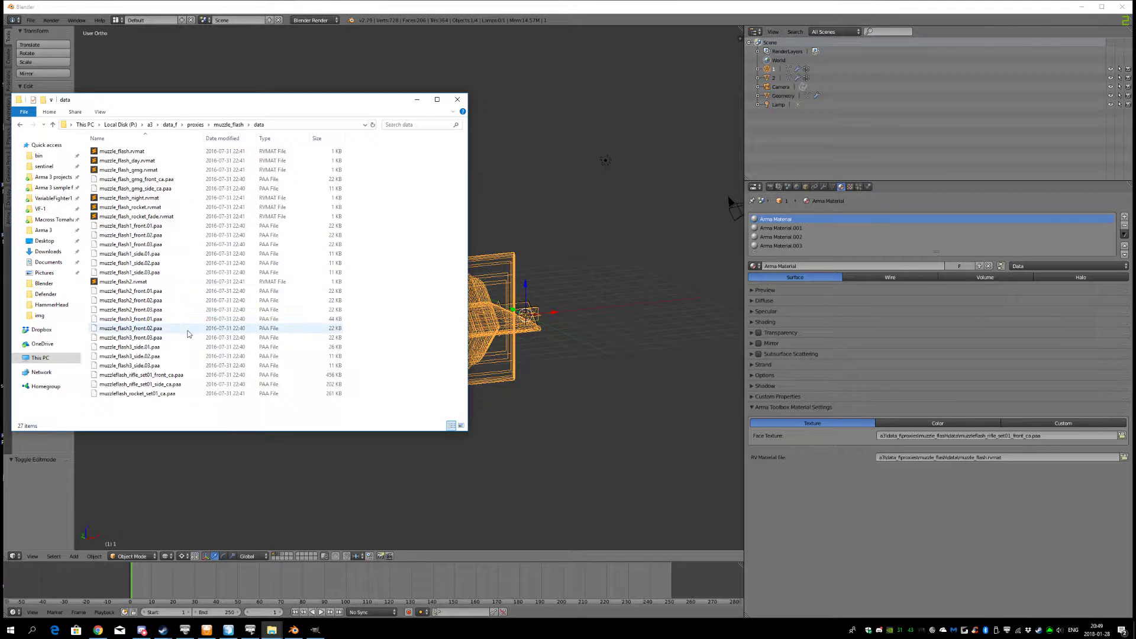
click(146, 375)
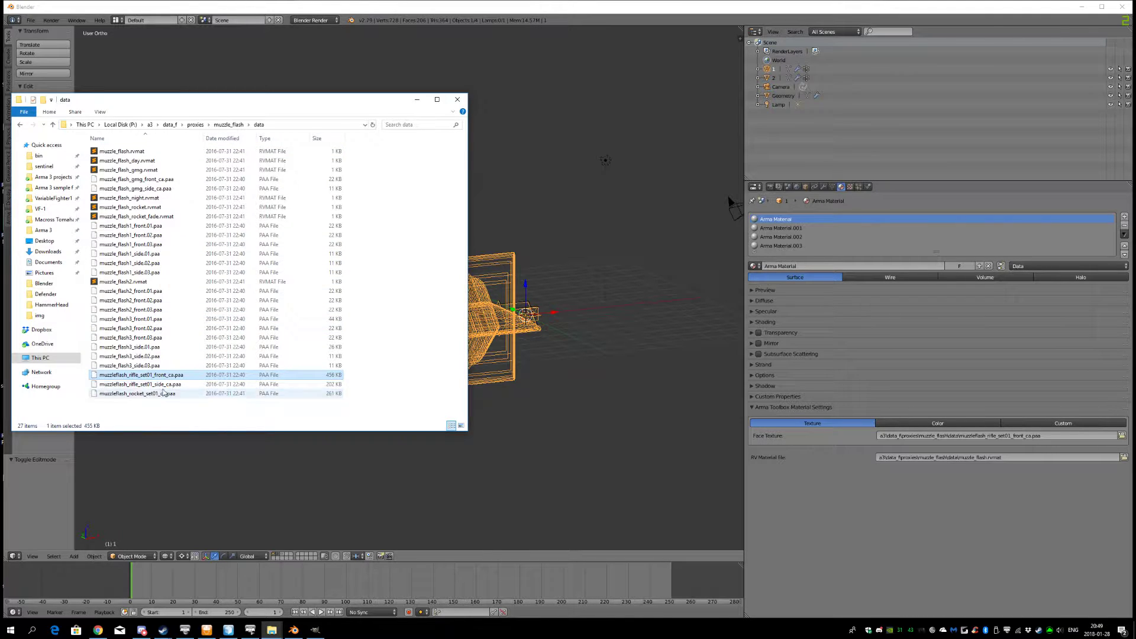
shift+click(142, 384)
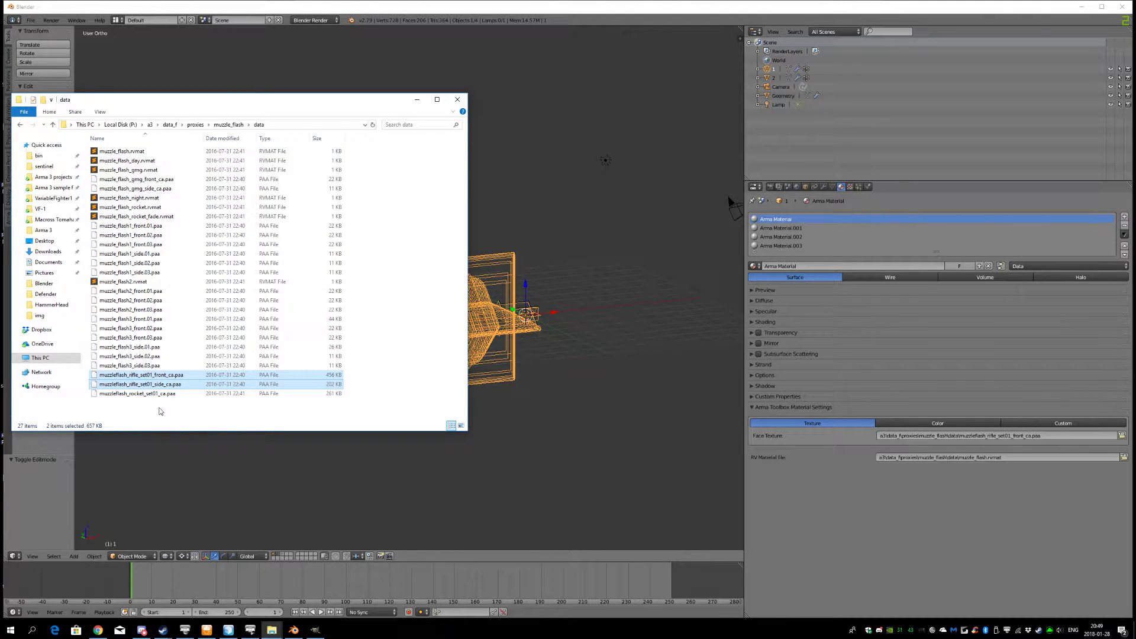
Create a folder named textures inside the HammerHead folder and paste the two copied .paa textures into it
click(272, 629)
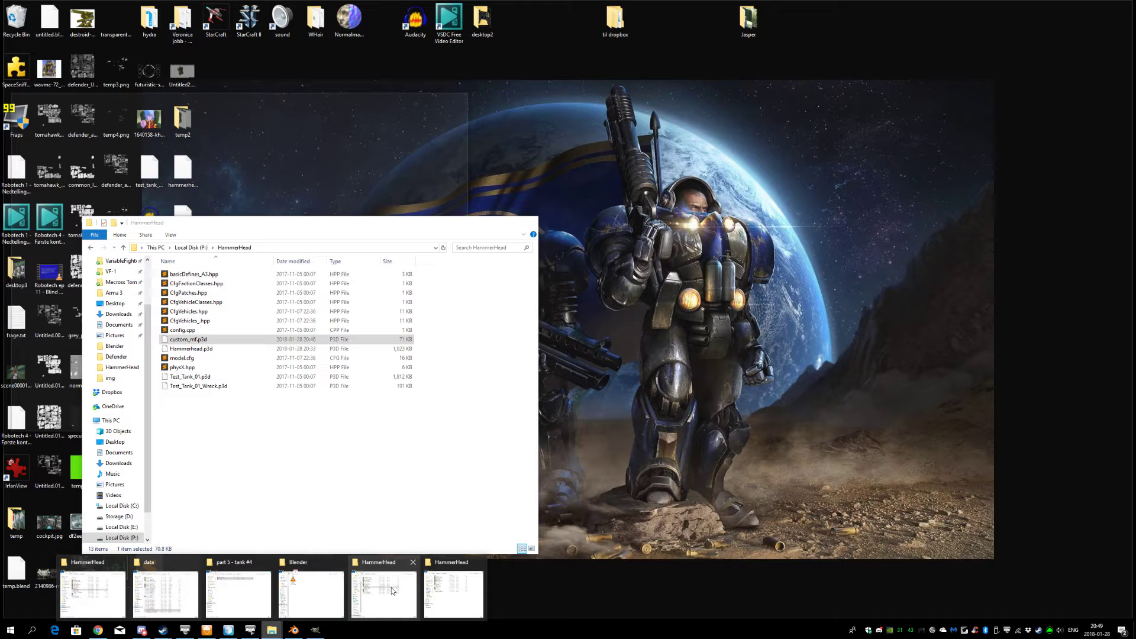
click(426, 590)
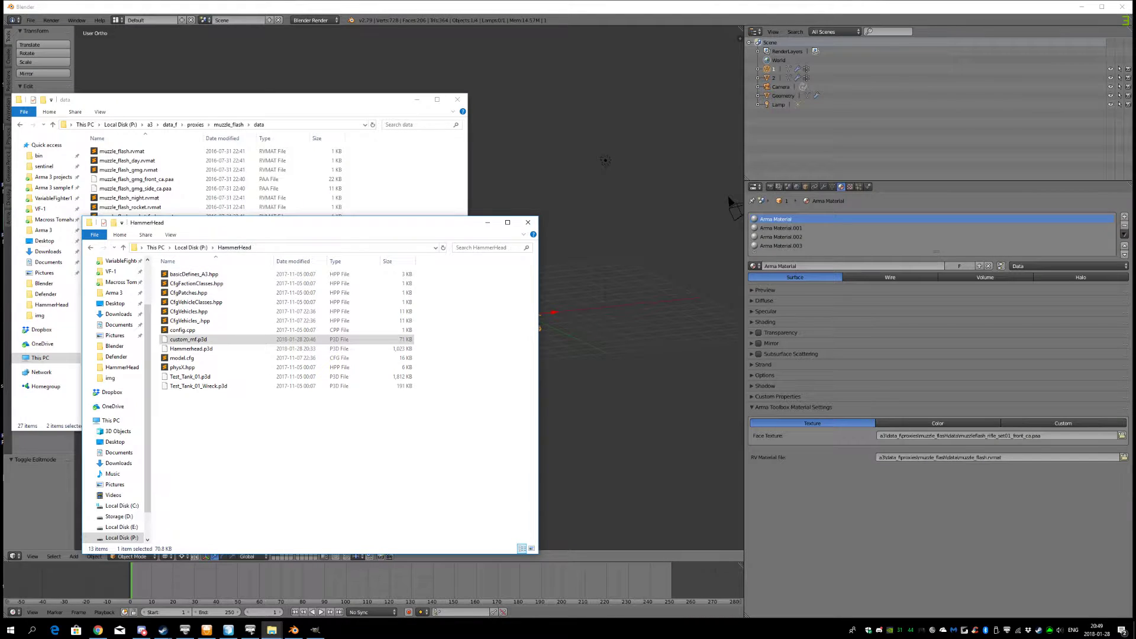
drag(284, 223, 249, 189)
click(226, 401)
right_click(182, 399)
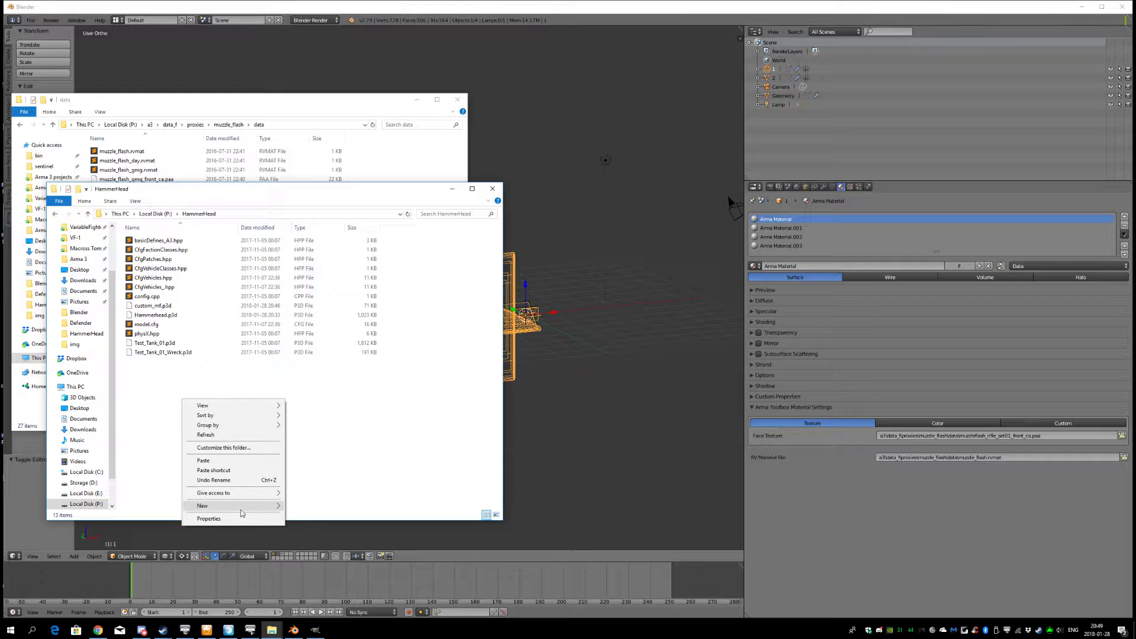
mouse_move(242, 513)
click(325, 506)
text(te)
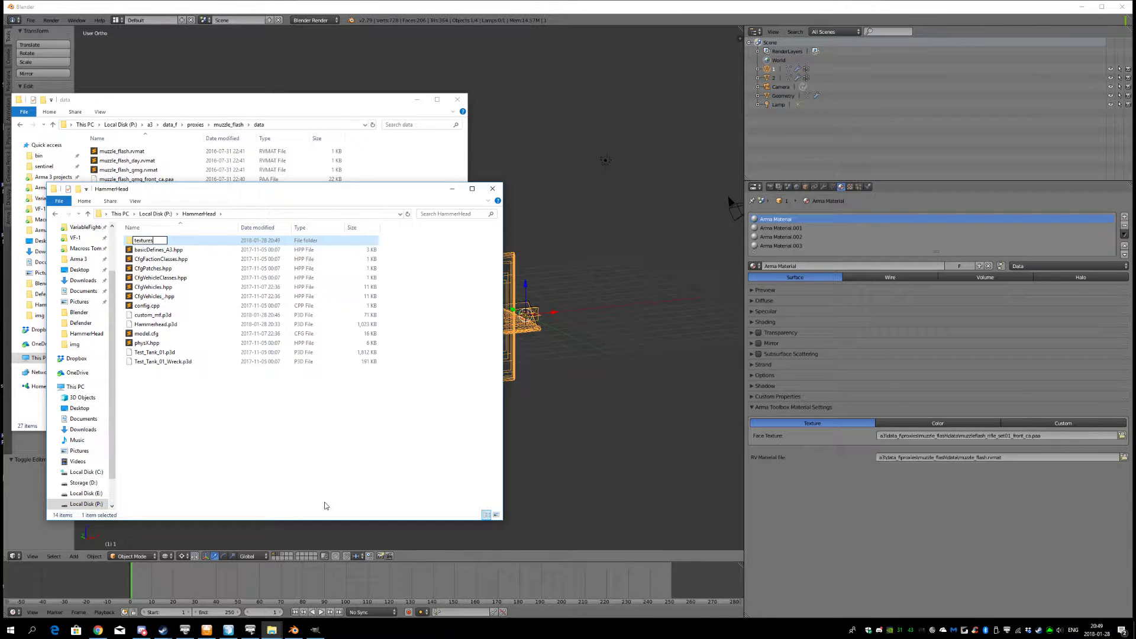
text(xtures)
key(Return)
key(Return)
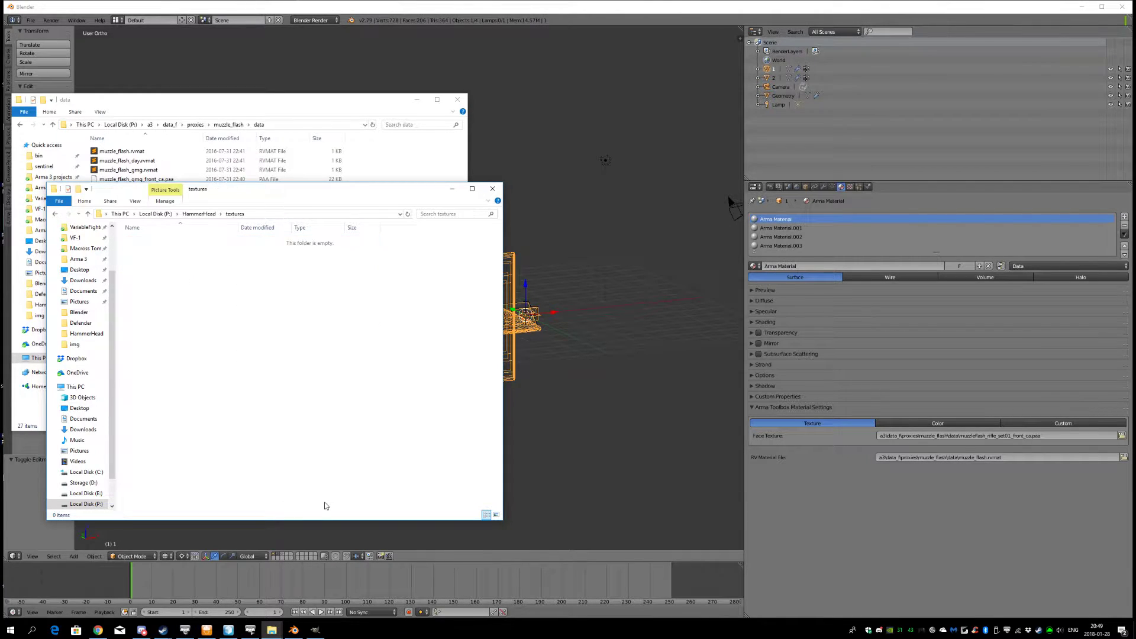
key(ctrl+v)
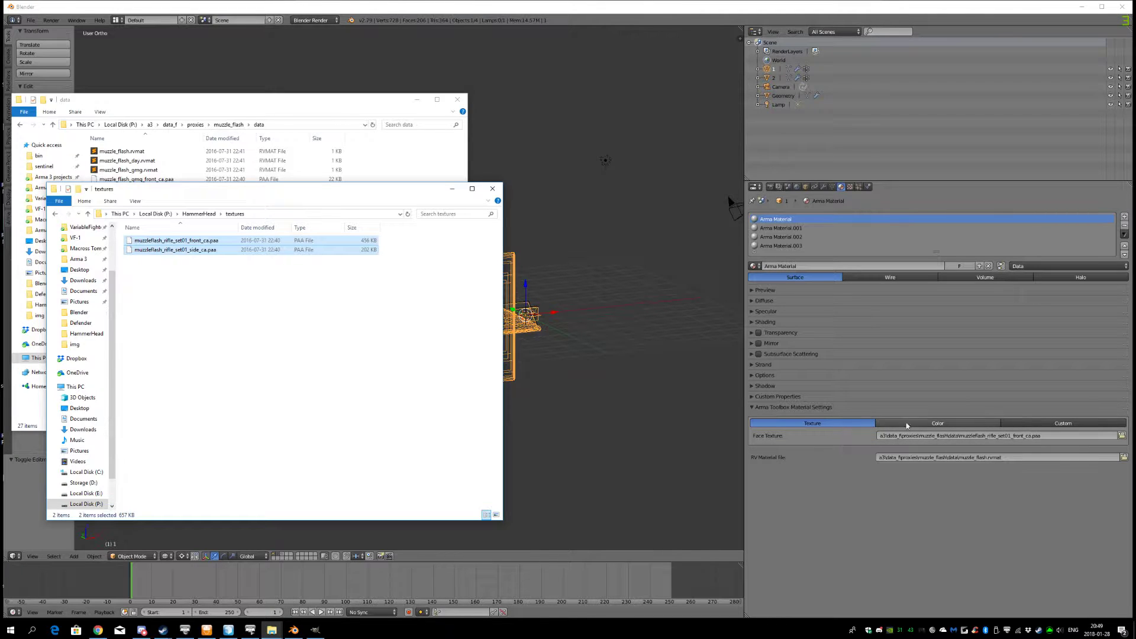
Copy the textures folder's path, launch TexView 2 from Arma 3 Tools and open muzzleflash_rifle_set01_front_ca.paa from that folder
click(231, 263)
click(253, 216)
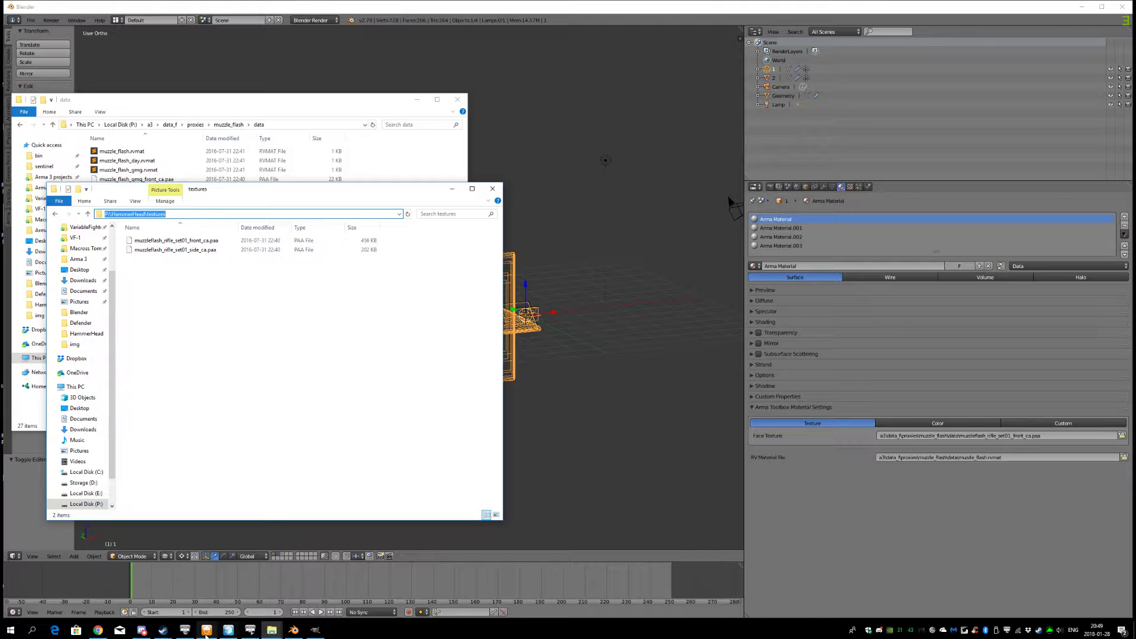
click(185, 630)
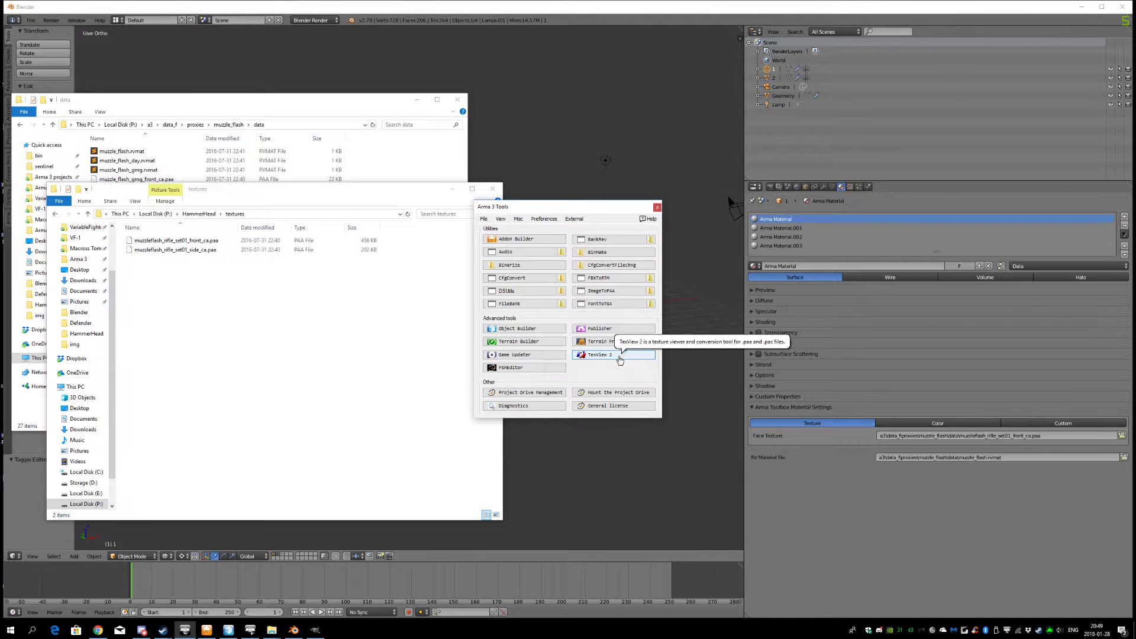
click(606, 357)
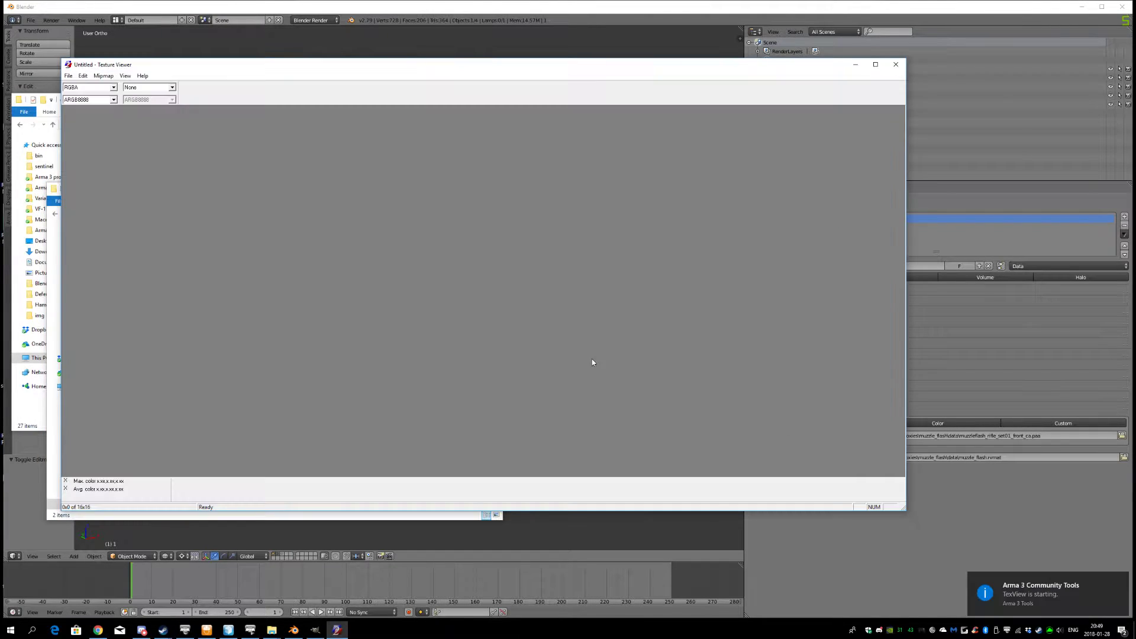
drag(452, 68, 618, 91)
key(ctrl+o)
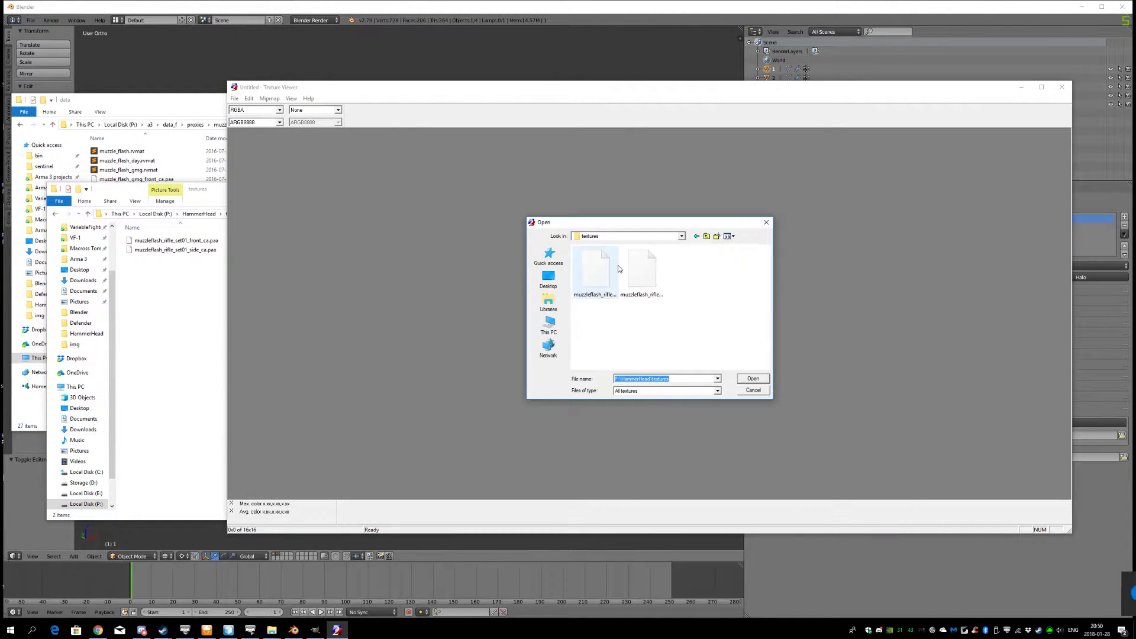
double_click(596, 270)
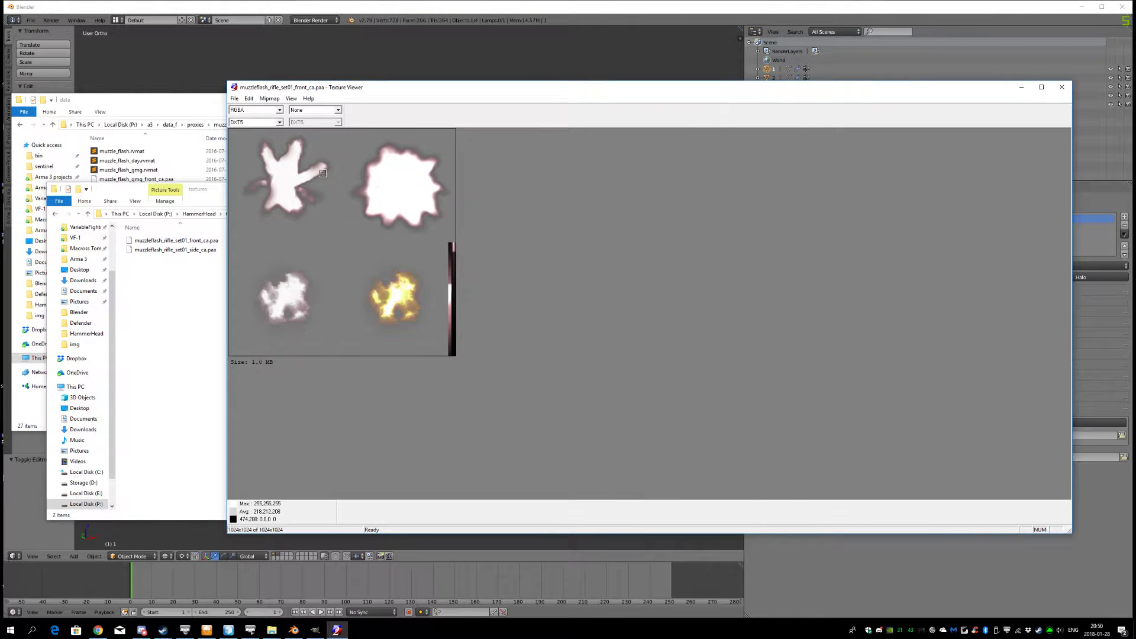
Save the front texture as muzzleflash_rifle_set01_front_ca.png in the textures folder
click(234, 99)
click(254, 143)
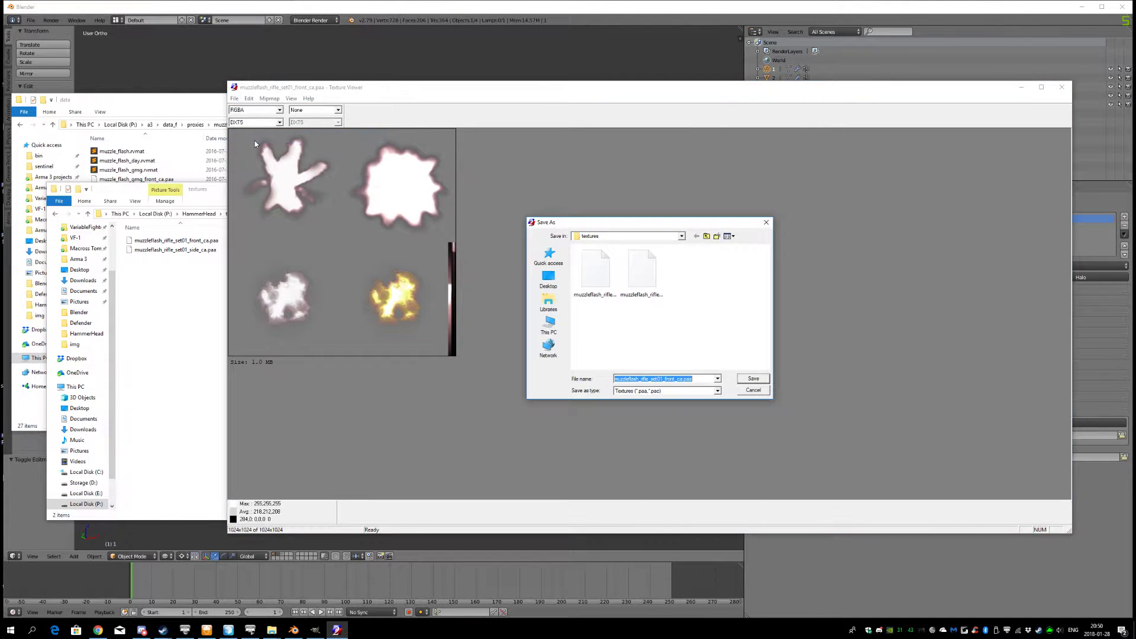
key(End)
key(BackSpace)
text(ng)
click(754, 379)
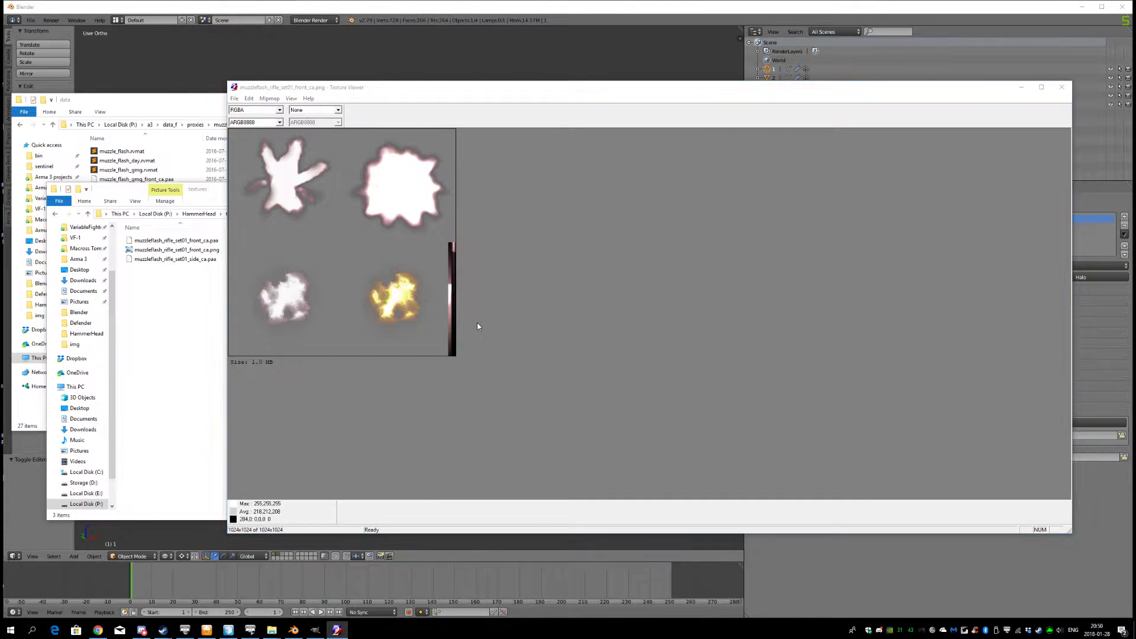
Open muzzleflash_rifle_set01_side_ca.paa and save it as muzzleflash_rifle_set01_side_ca.png in the textures folder
key(ctrl+o)
double_click(688, 269)
click(235, 99)
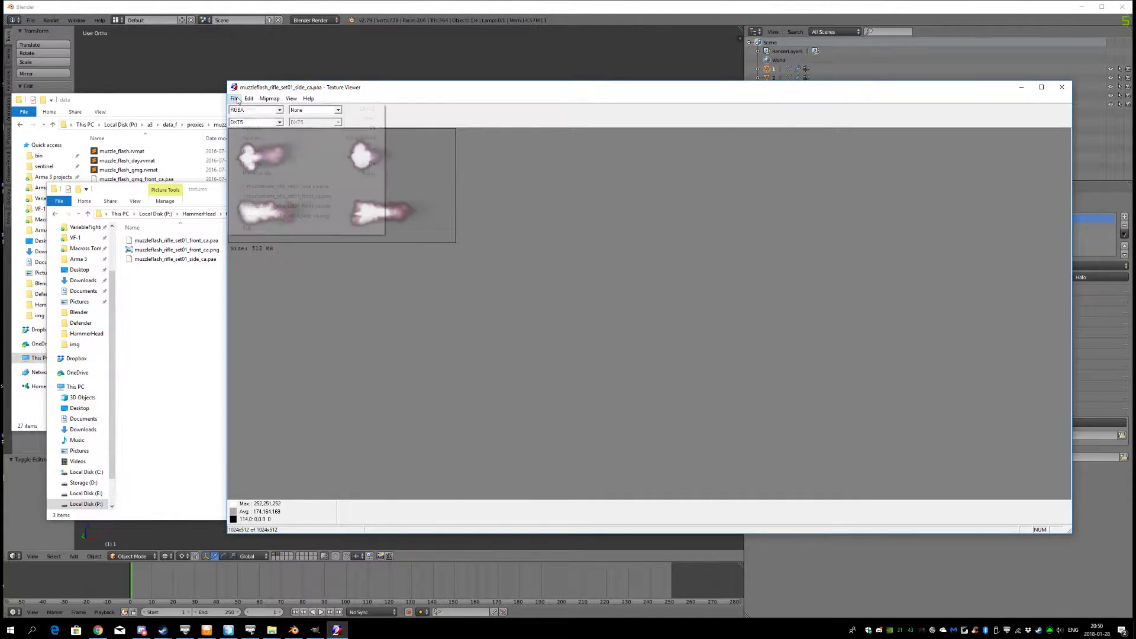
click(265, 139)
key(Right)
key(BackSpace)
key(BackSpace)
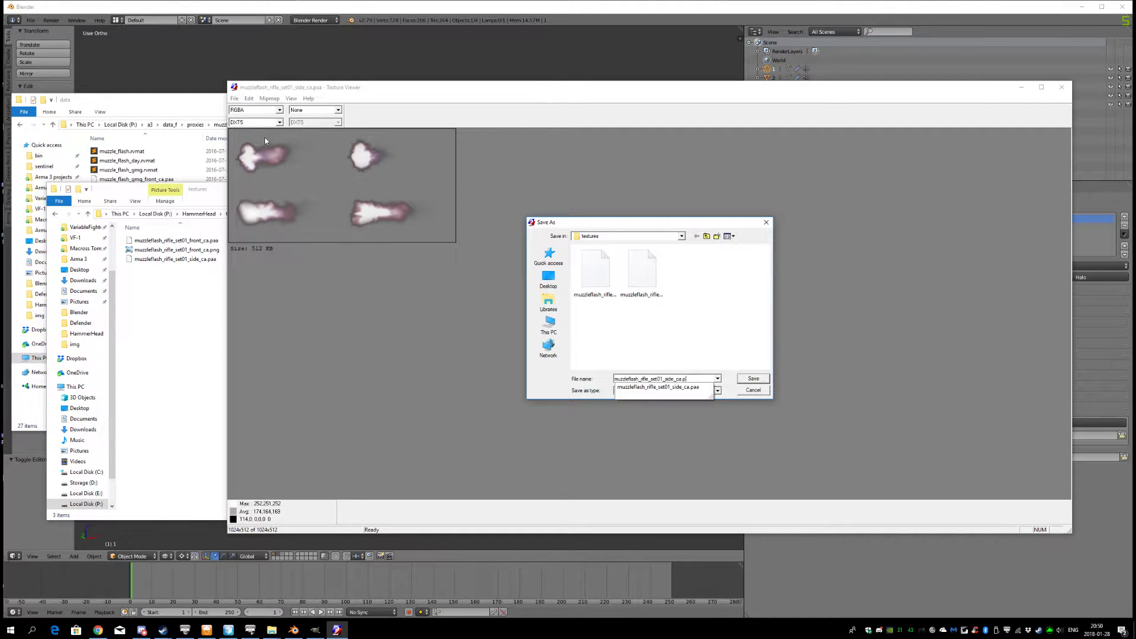
text(ng)
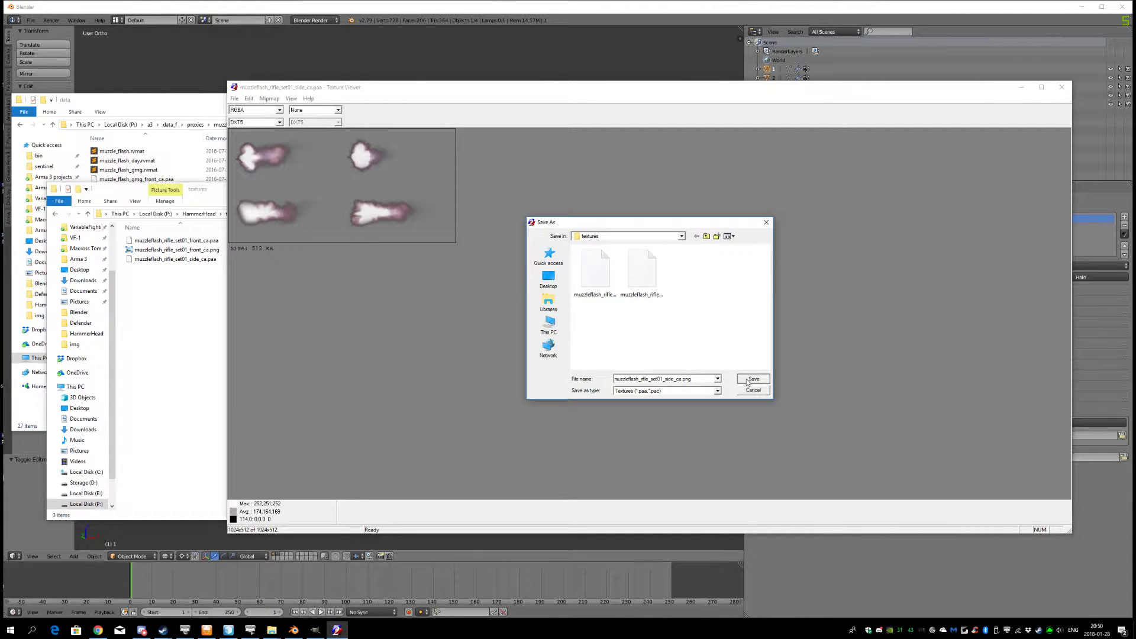
click(748, 380)
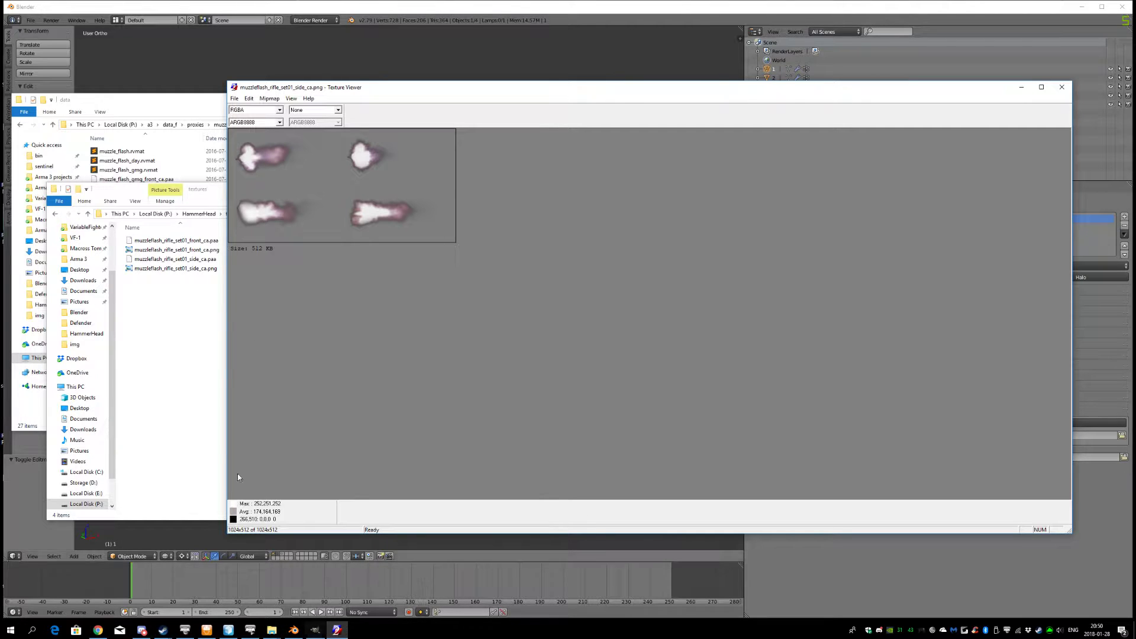
Close the running GIMP instance, bring the textures folder window forward and start GIMP again
right_click(318, 633)
click(317, 612)
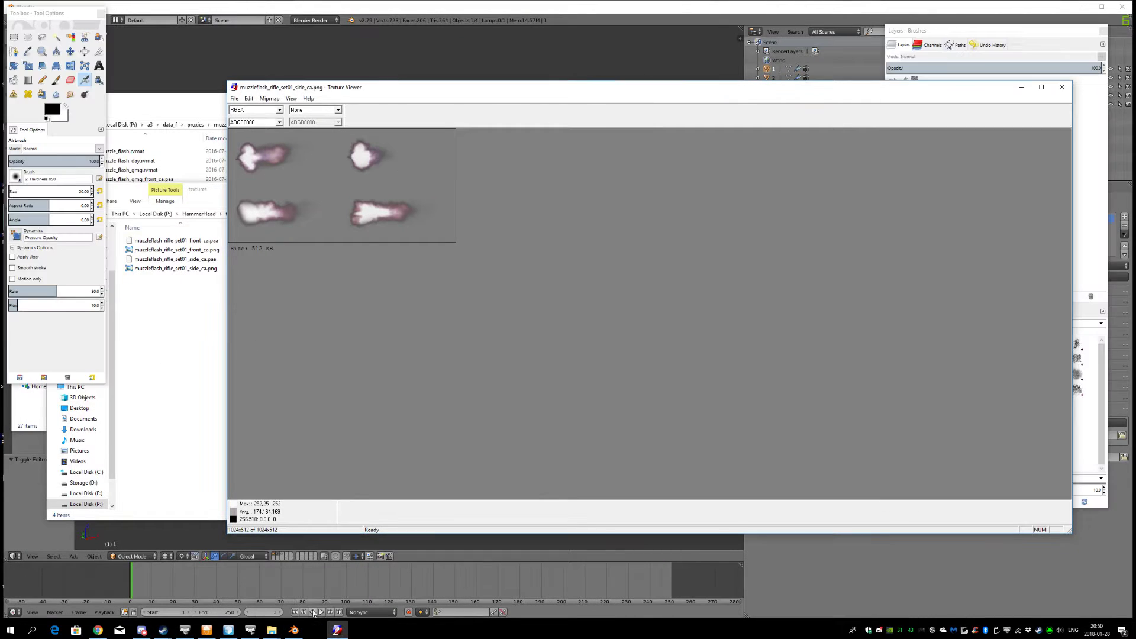
click(188, 393)
drag(286, 194, 289, 214)
key(super)
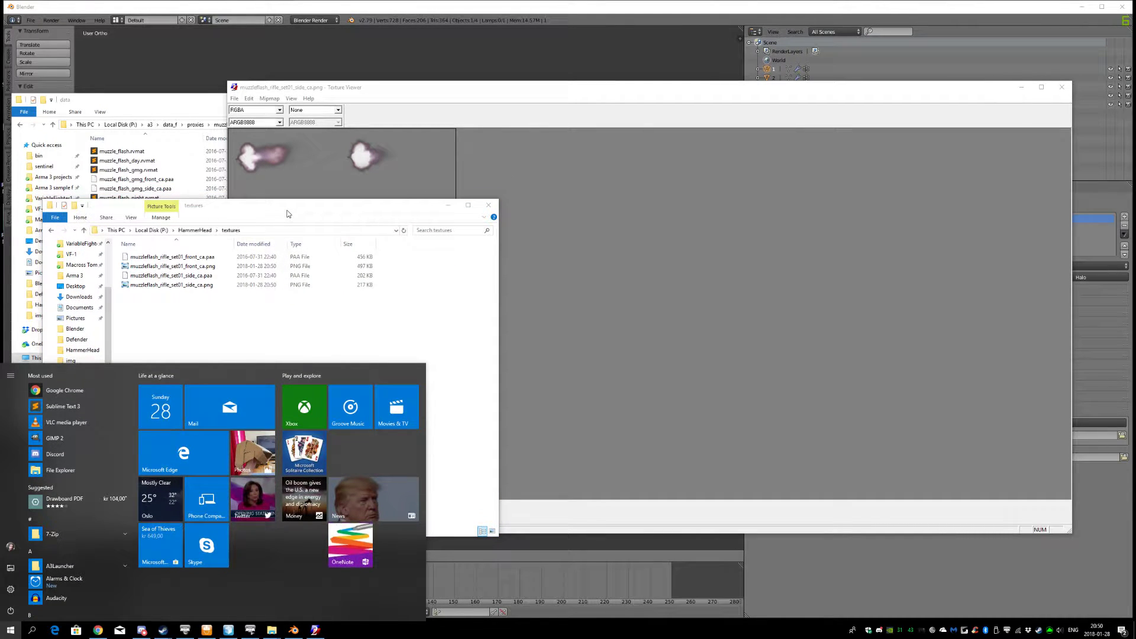
text(gimp)
key(Return)
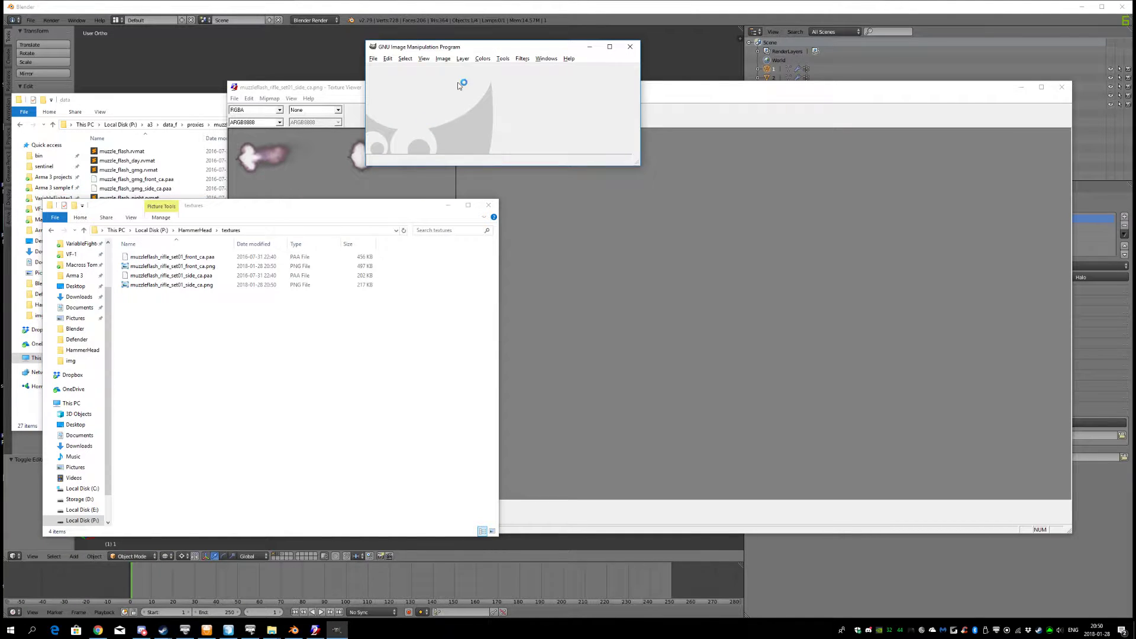
Show GIMP's Toolbox and the Layers and Brushes dock
click(547, 58)
click(559, 97)
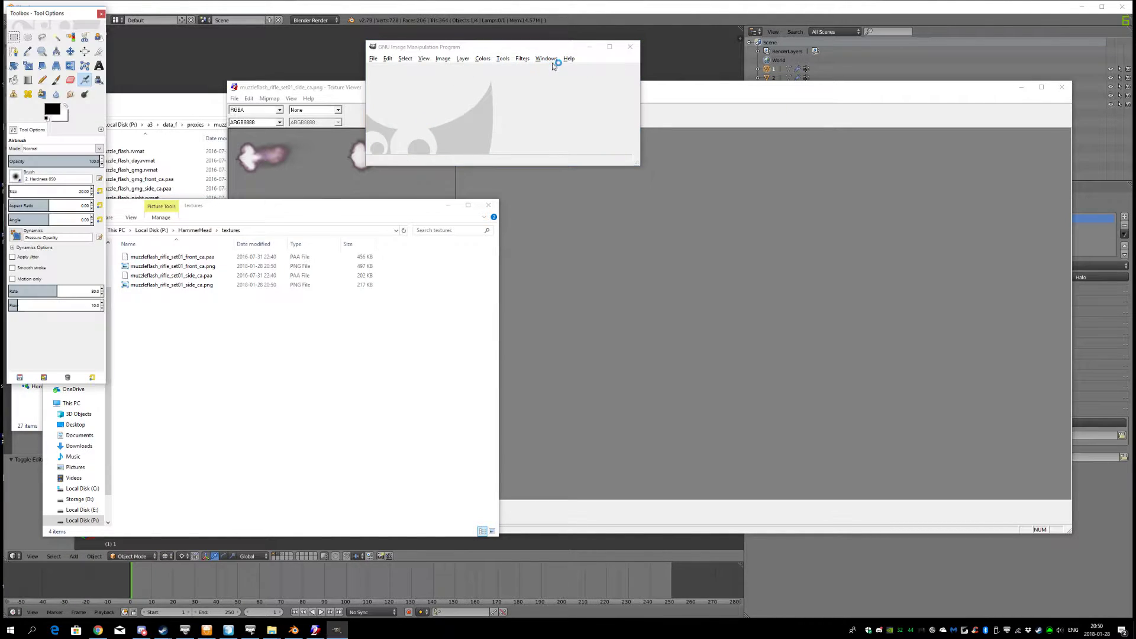
click(555, 59)
click(561, 106)
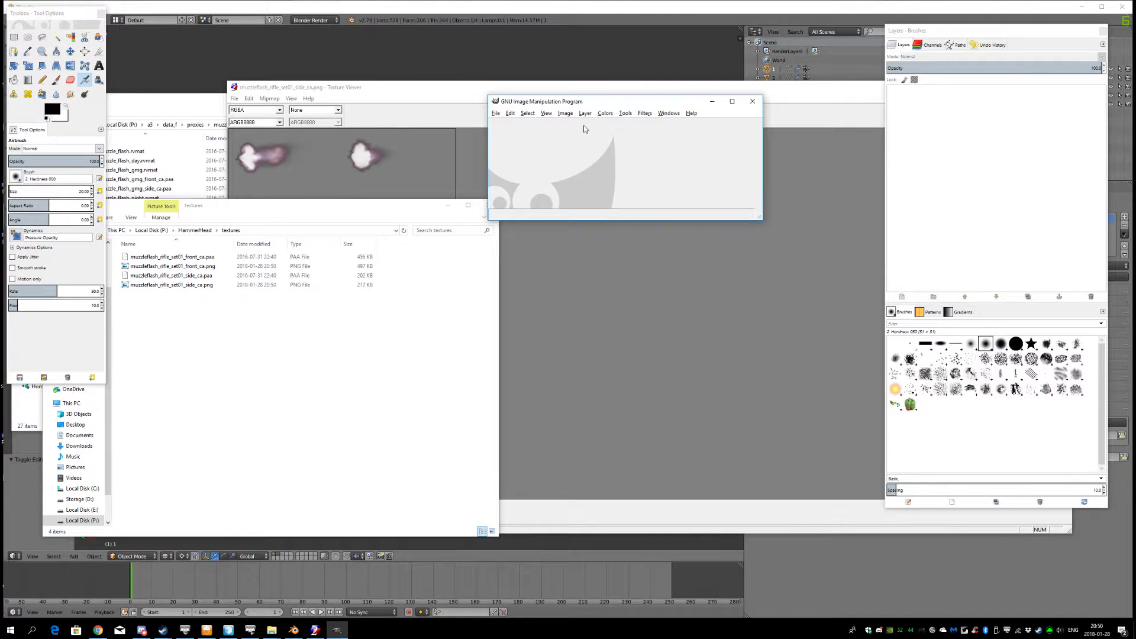
Open muzzleflash_rifle_set01_front_ca.png from the HammerHead textures folder in GIMP
key(ctrl+o)
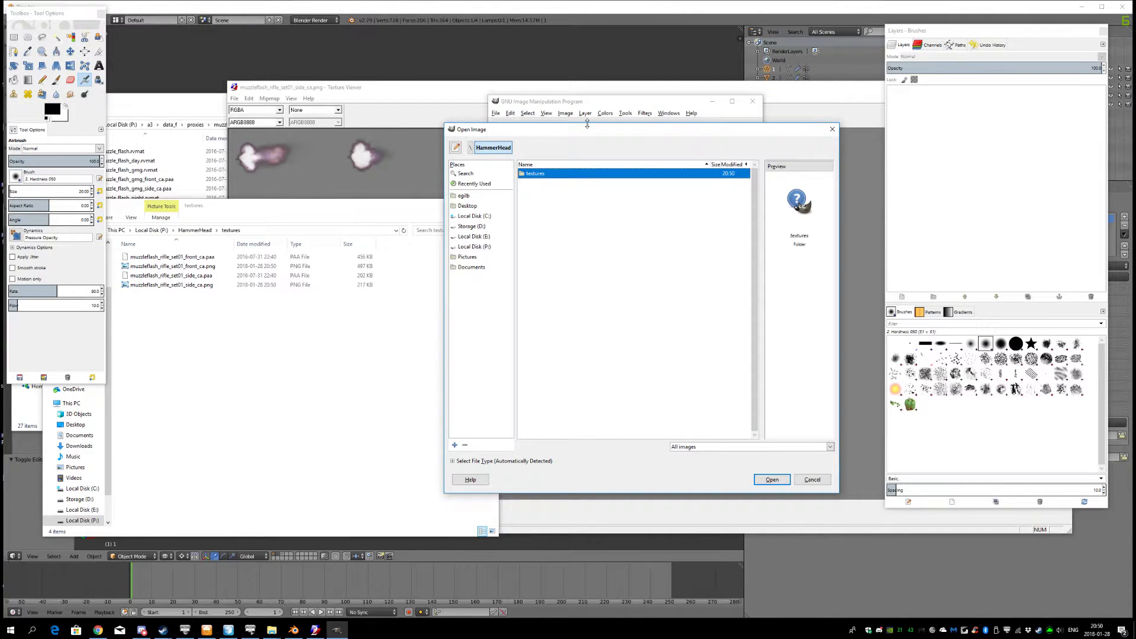
key(Return)
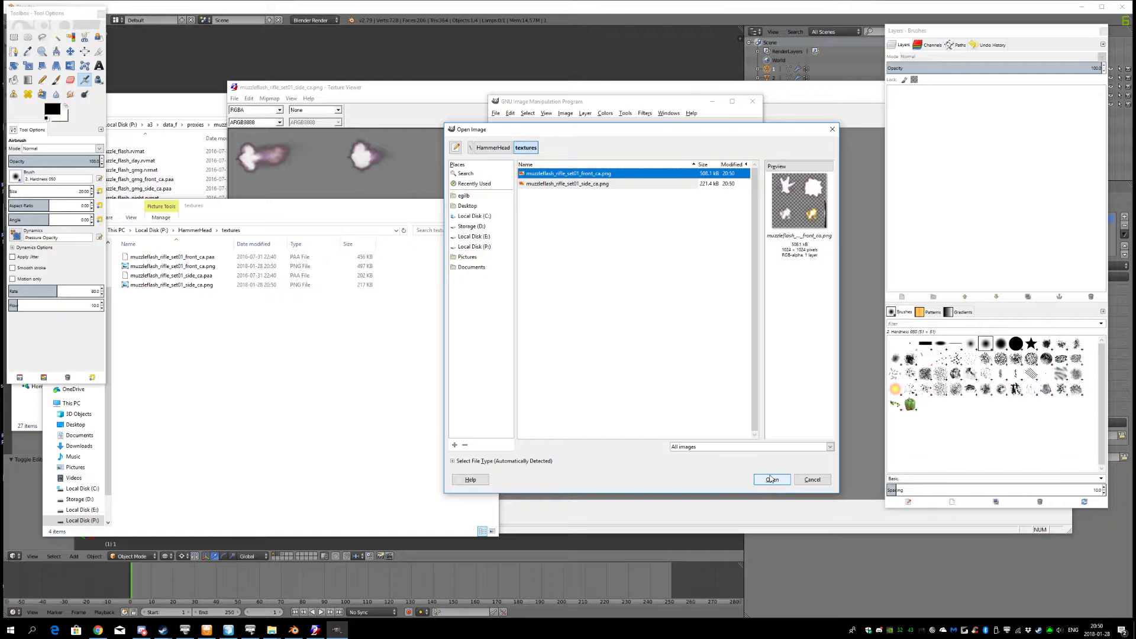
click(771, 479)
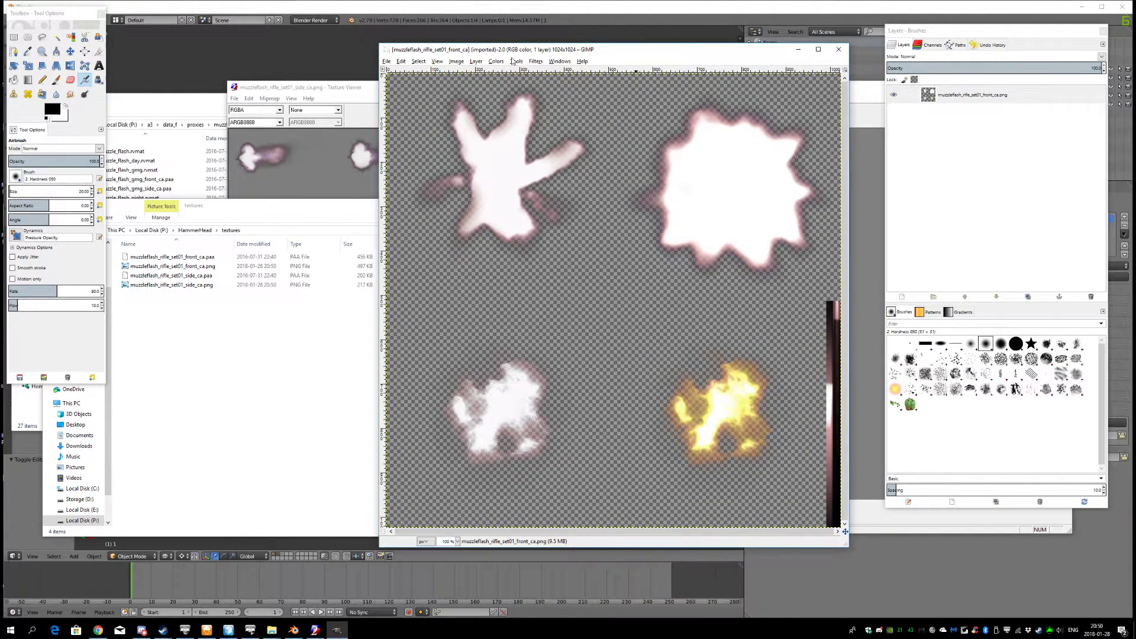
Colorify muzzleflash_rifle_set01_front_ca.png with a custom light cyan color and overwrite the PNG file with the result
click(503, 62)
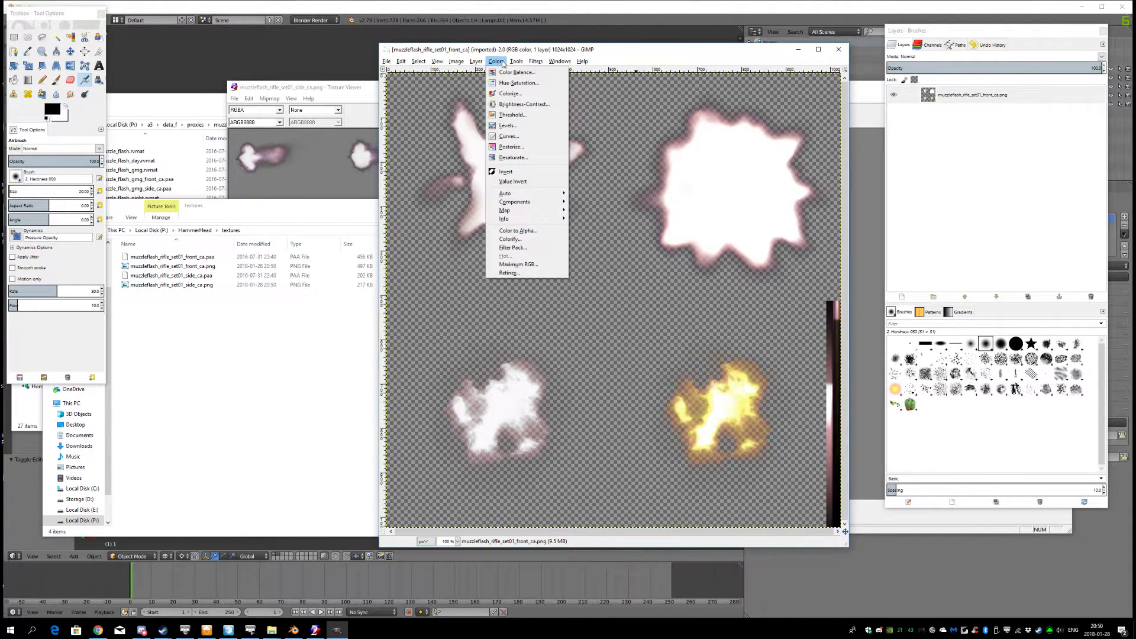
click(539, 239)
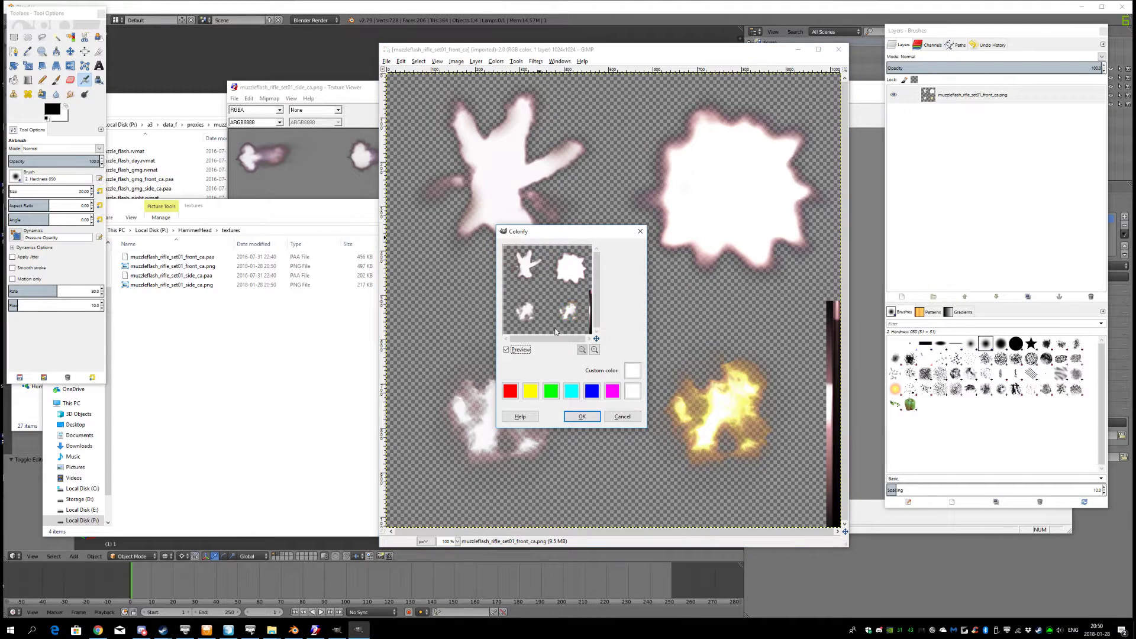
click(632, 371)
click(570, 337)
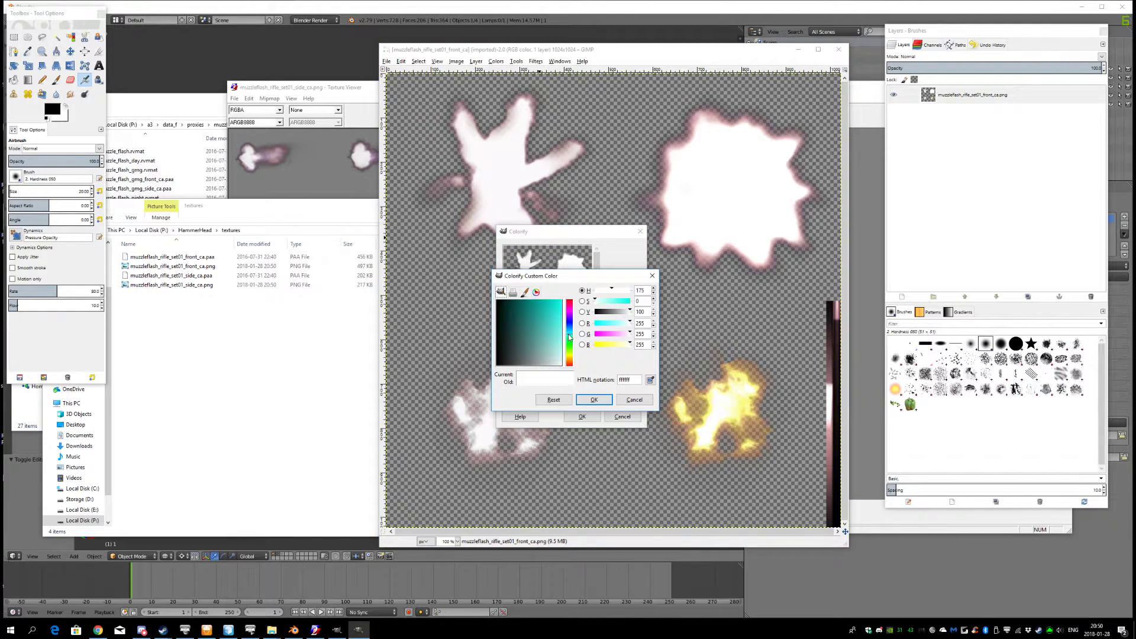
click(561, 330)
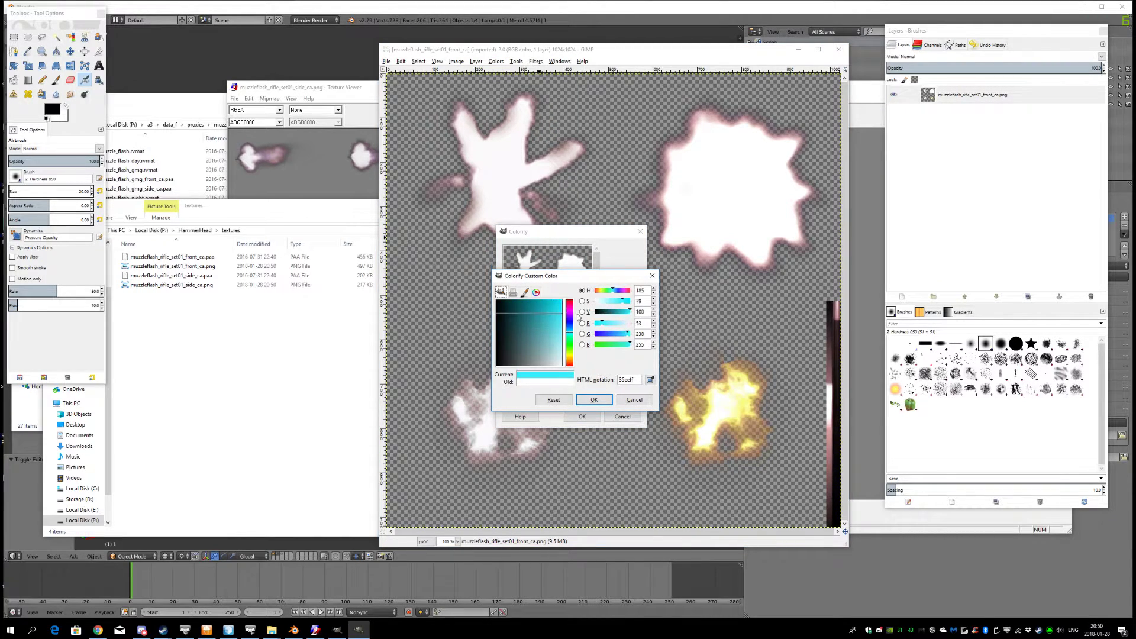
click(594, 400)
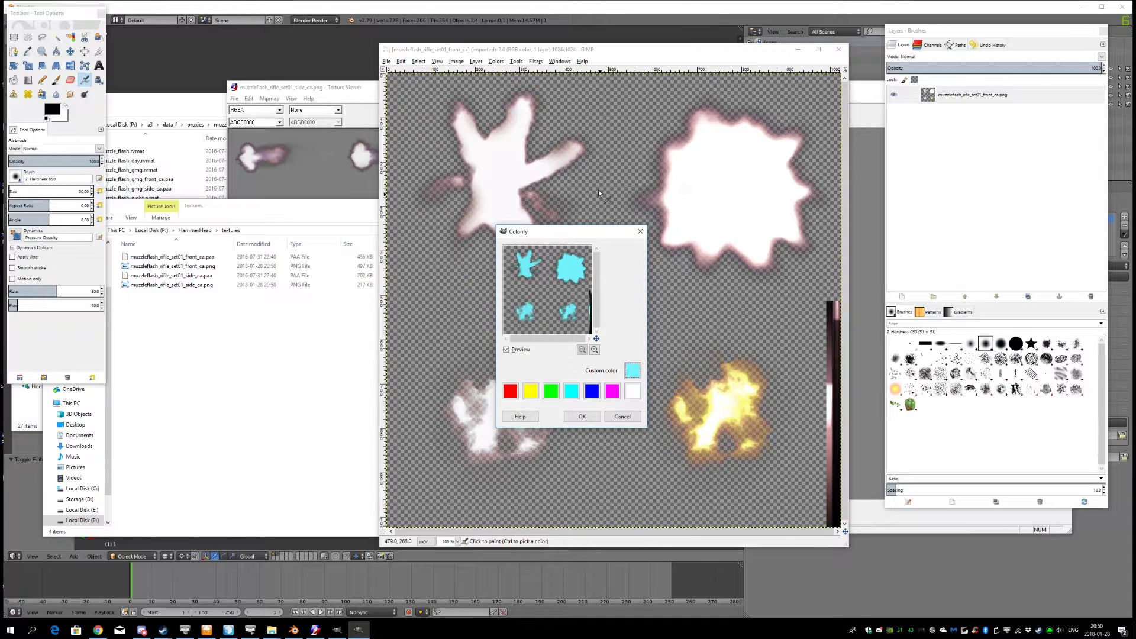
click(581, 417)
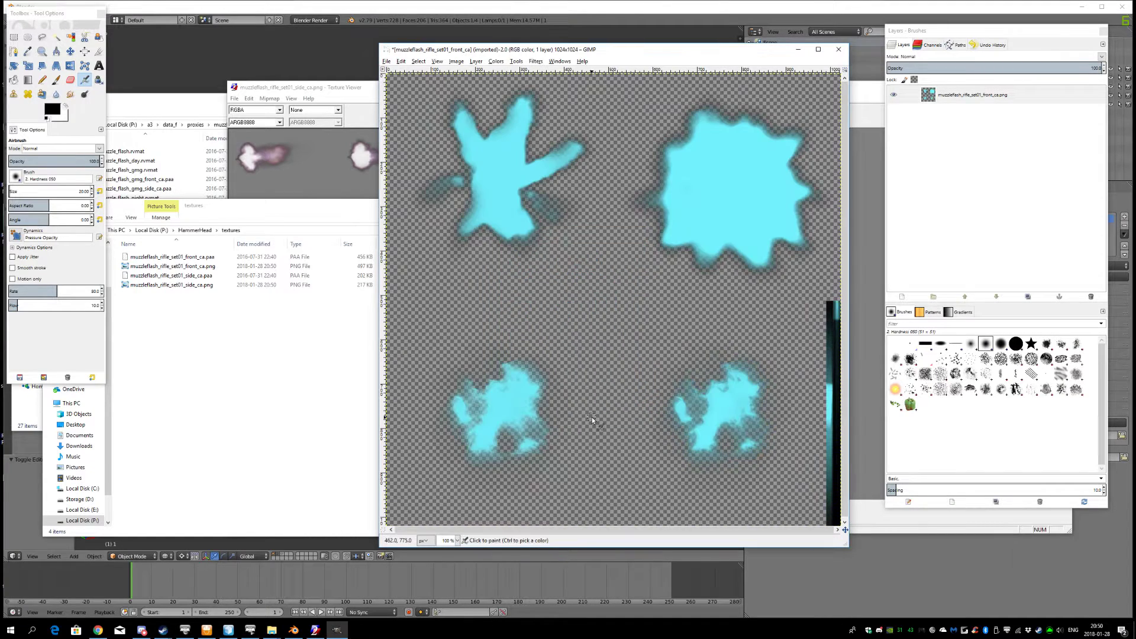
click(386, 61)
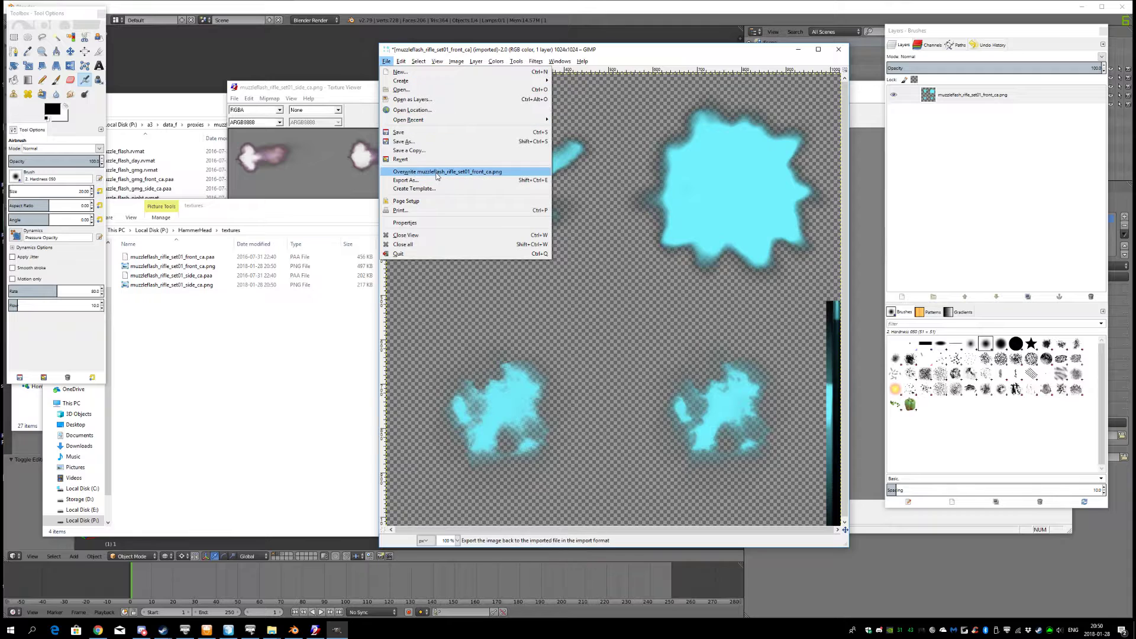
click(437, 172)
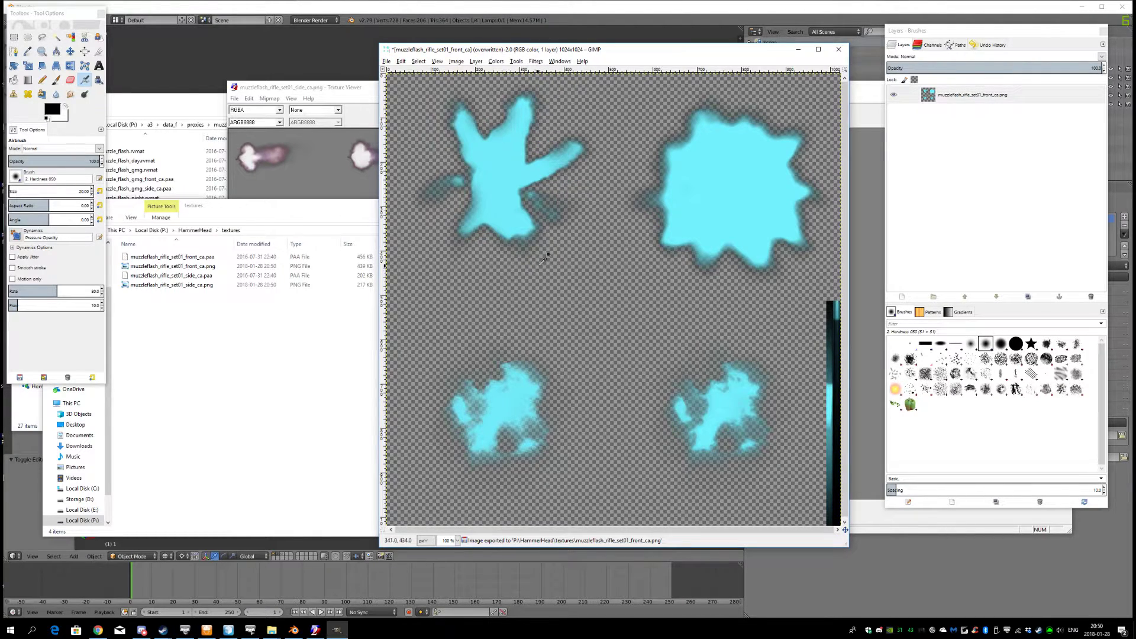
Open muzzleflash_rifle_set01_side_ca.png from the textures folder and move its image window clear of the Toolbox
key(ctrl+o)
double_click(576, 183)
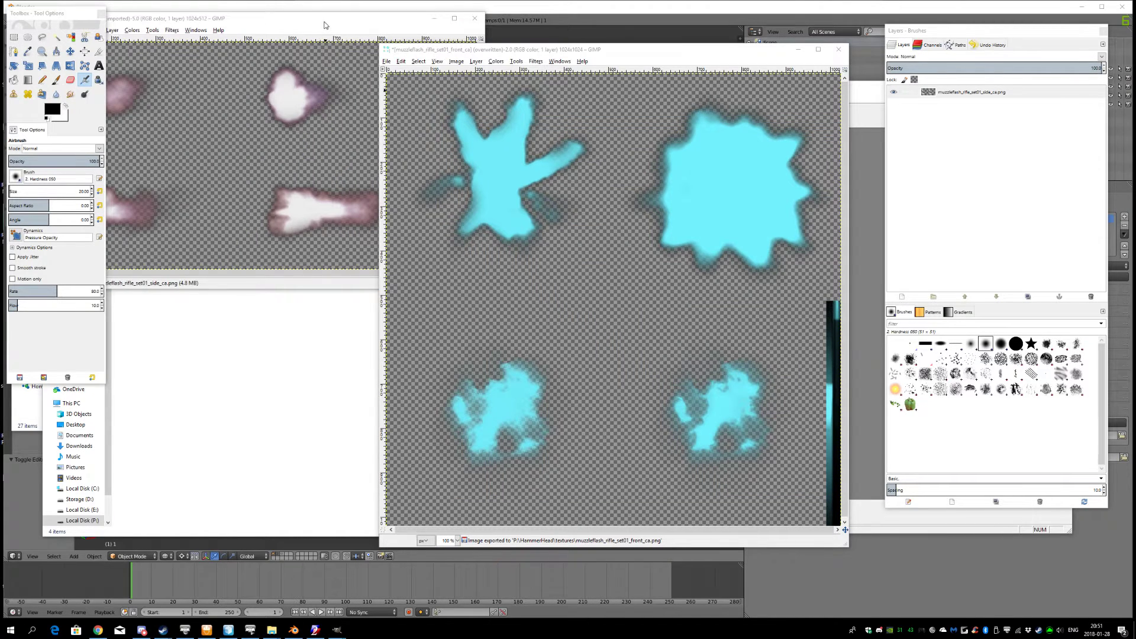
drag(324, 25, 678, 120)
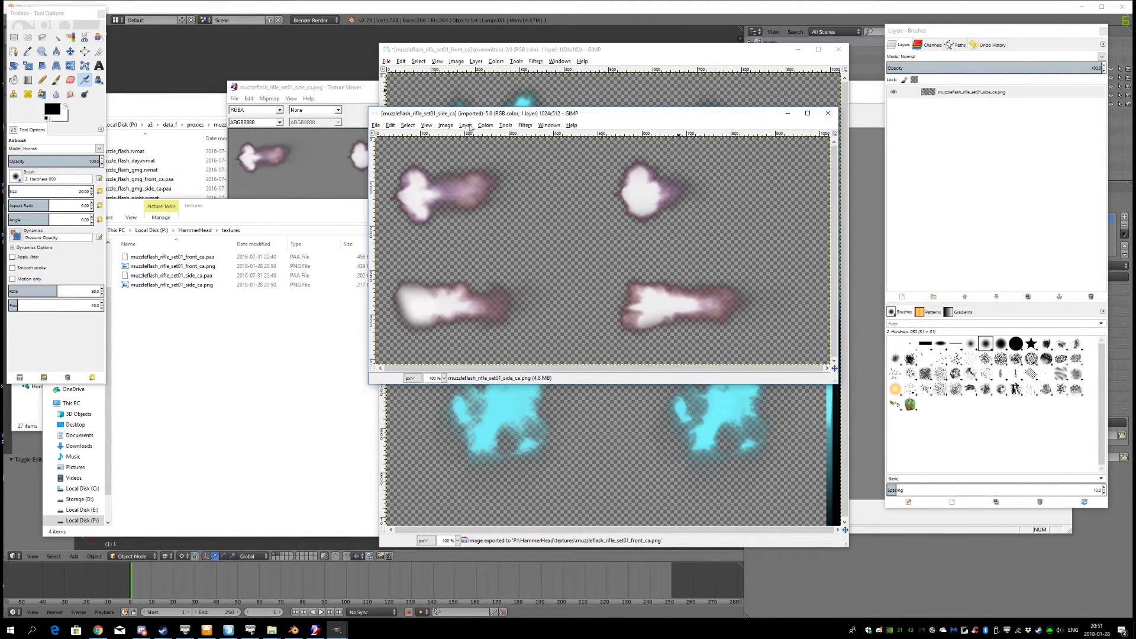
Colorify muzzleflash_rifle_set01_side_ca.png with the same light cyan and overwrite the PNG file
click(486, 125)
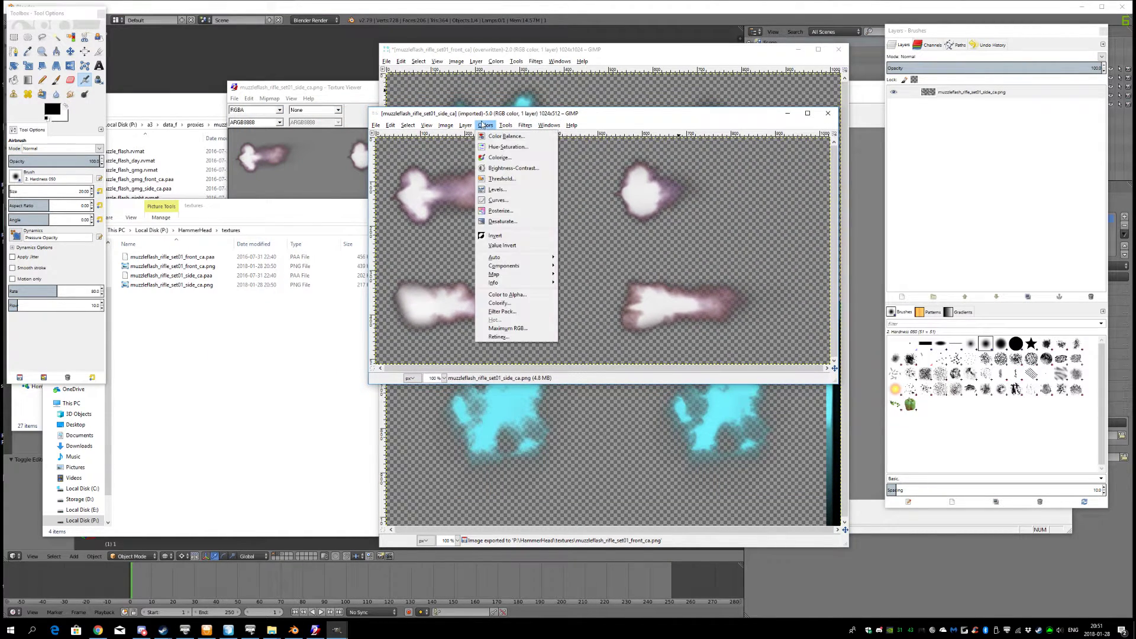
click(509, 303)
click(582, 394)
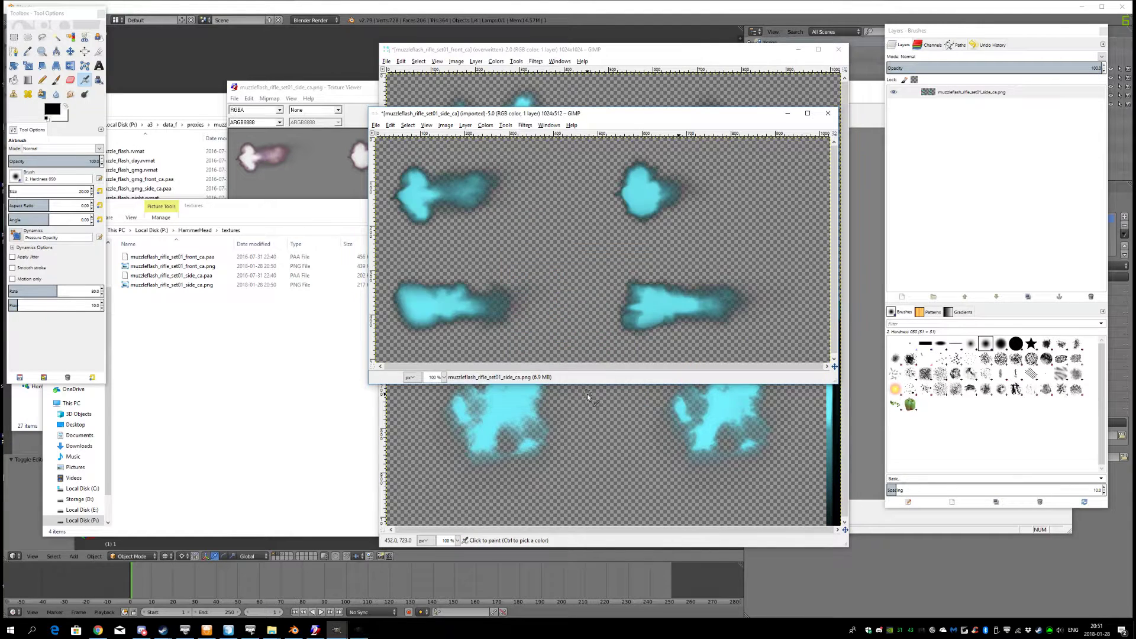
click(376, 125)
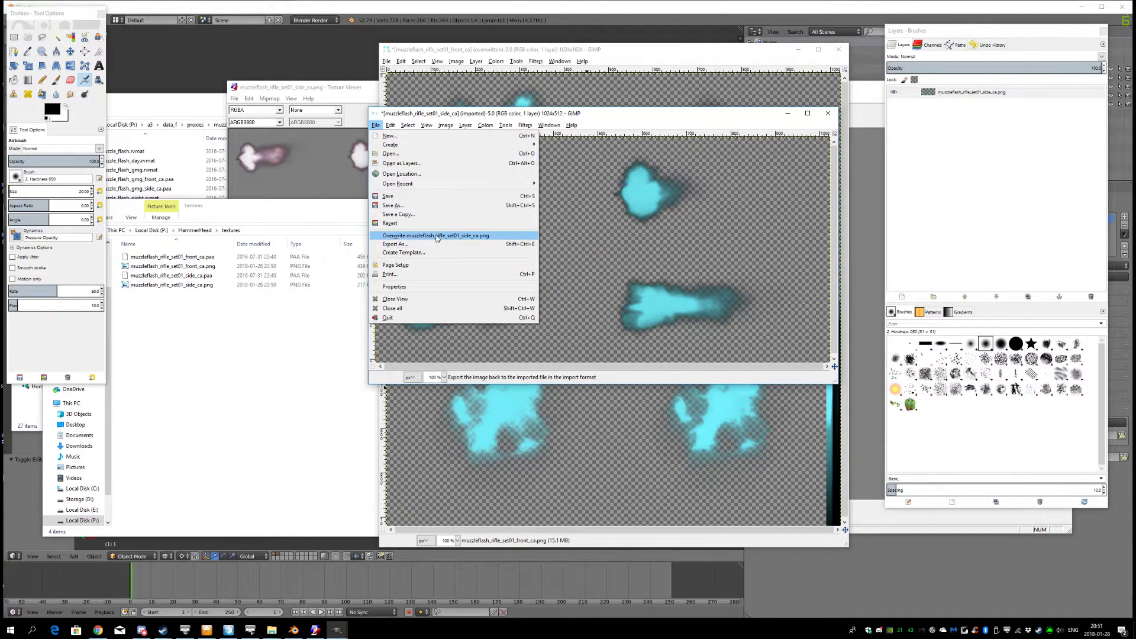
click(435, 235)
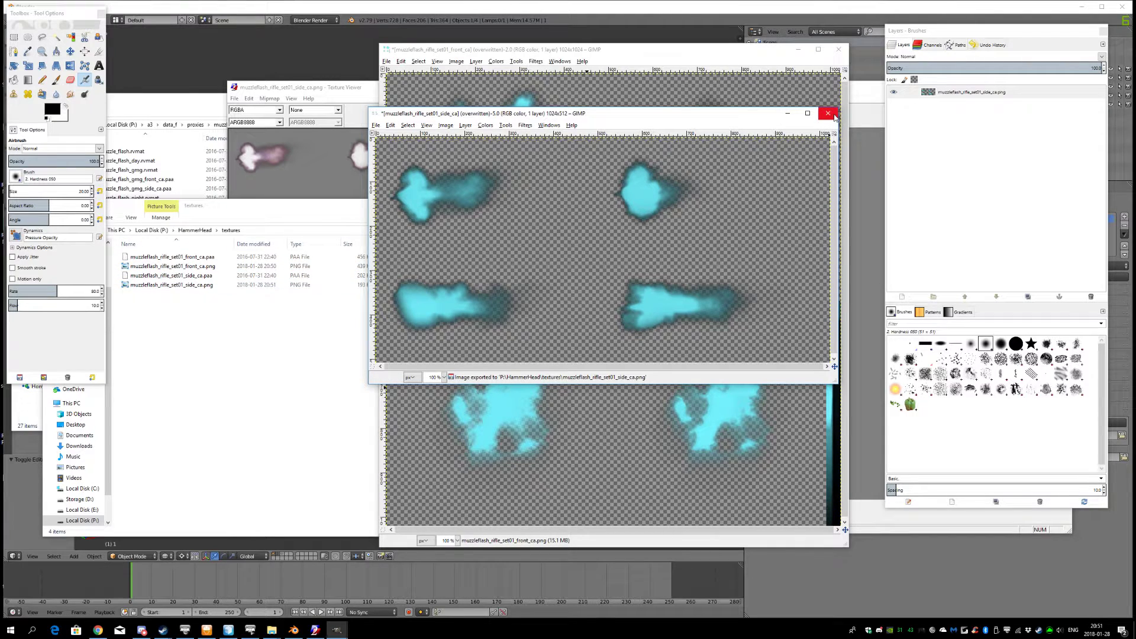
Close both flash images without saving them as GIMP projects and quit GIMP
click(835, 117)
click(613, 308)
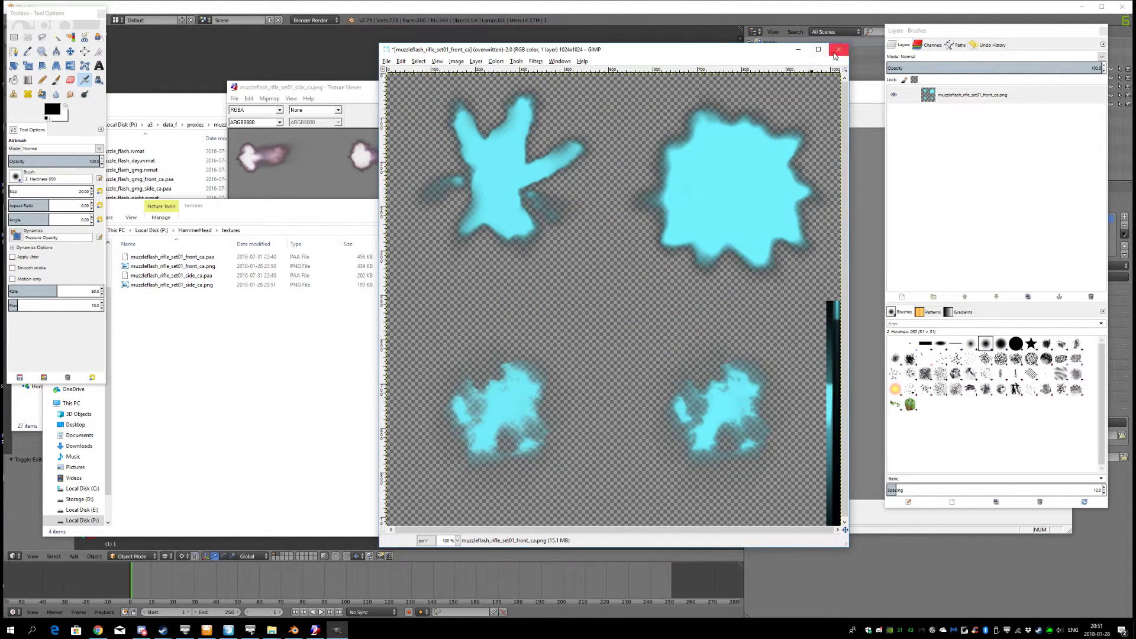
click(838, 49)
click(631, 357)
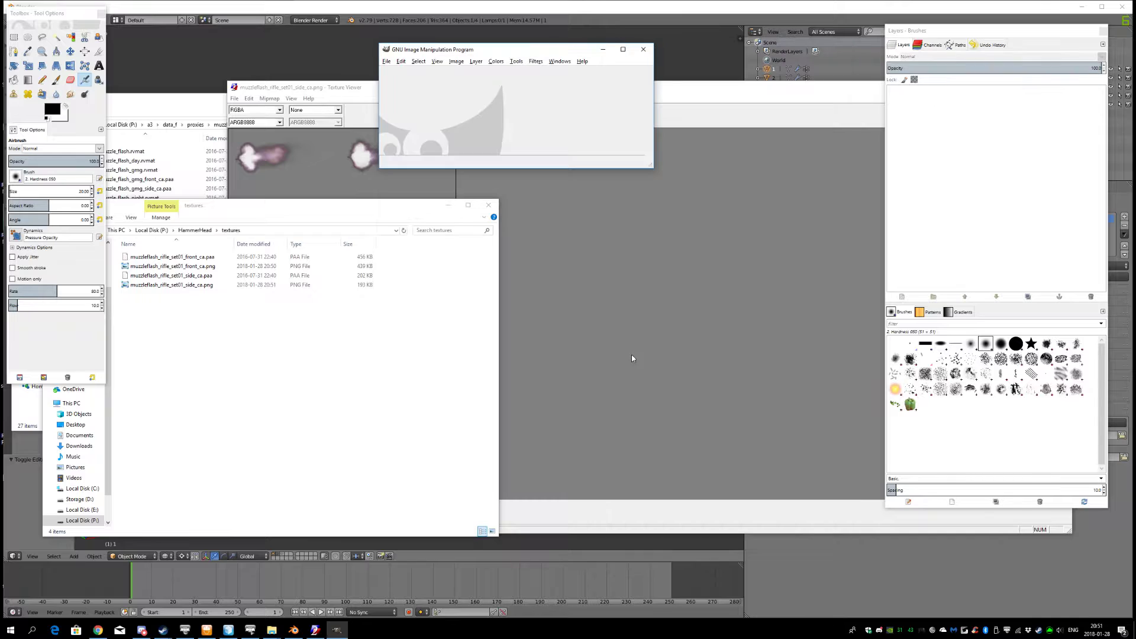
click(644, 49)
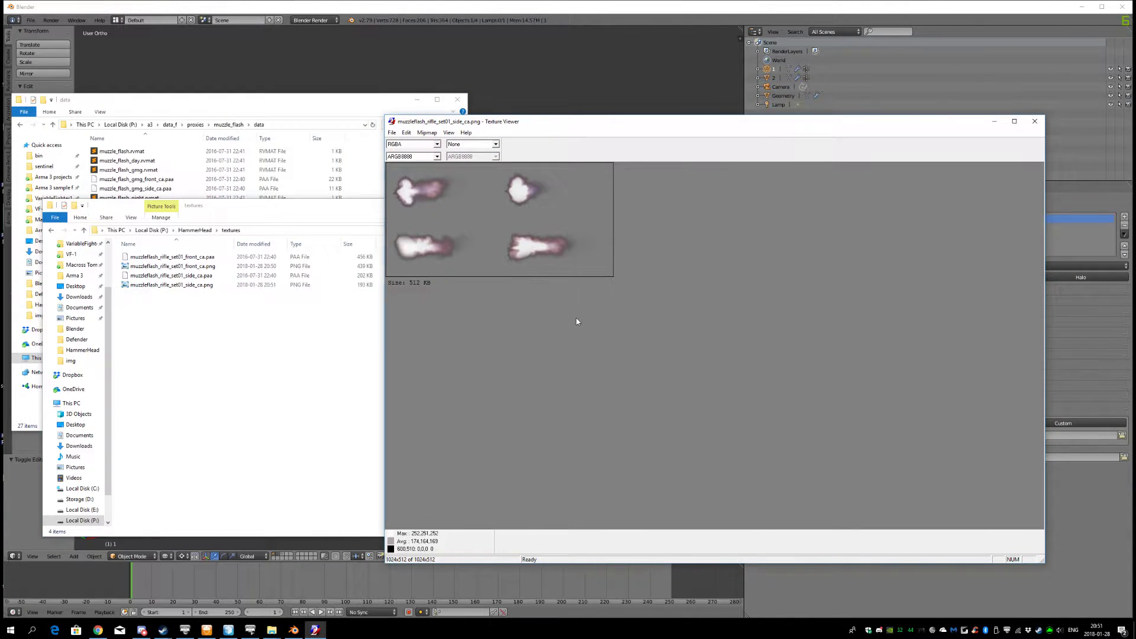
Open the recolored muzzleflash_rifle_set01_front_ca.png in Texture Viewer and save it over muzzleflash_rifle_set01_front_ca.paa in the textures folder
key(ctrl+o)
double_click(717, 308)
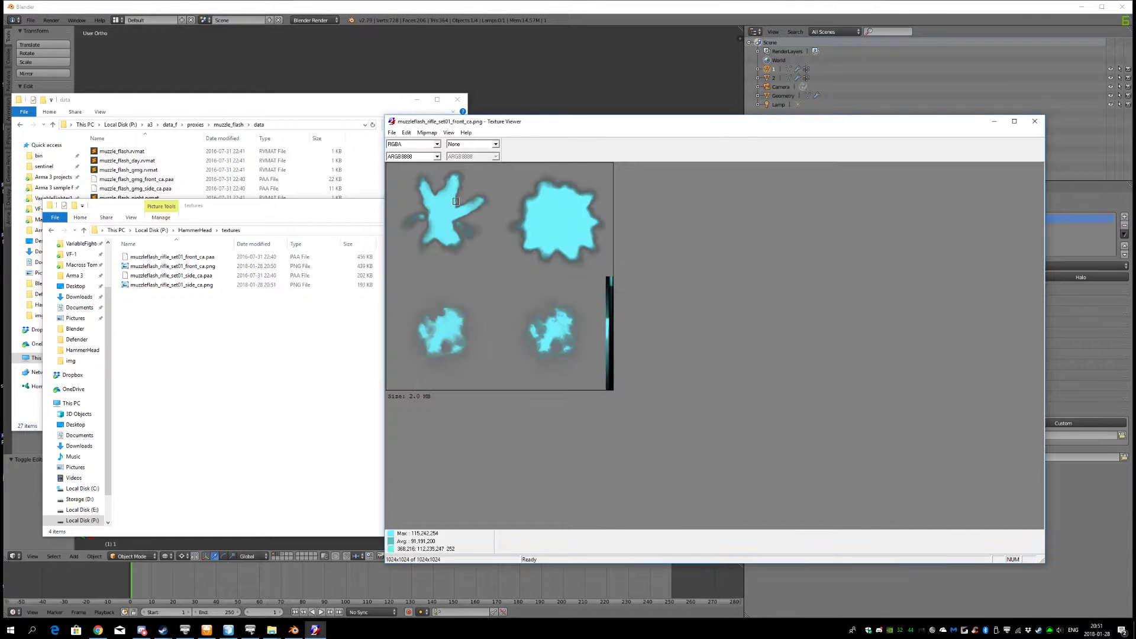
click(391, 133)
click(419, 173)
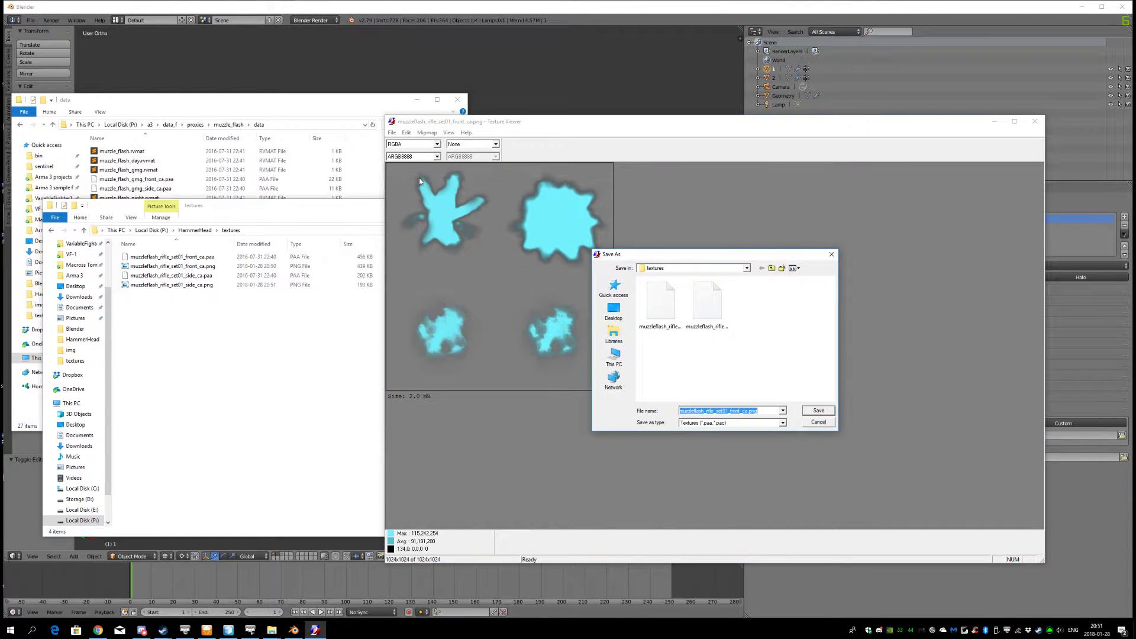
key(End)
key(BackSpace)
key(BackSpace)
text(aa)
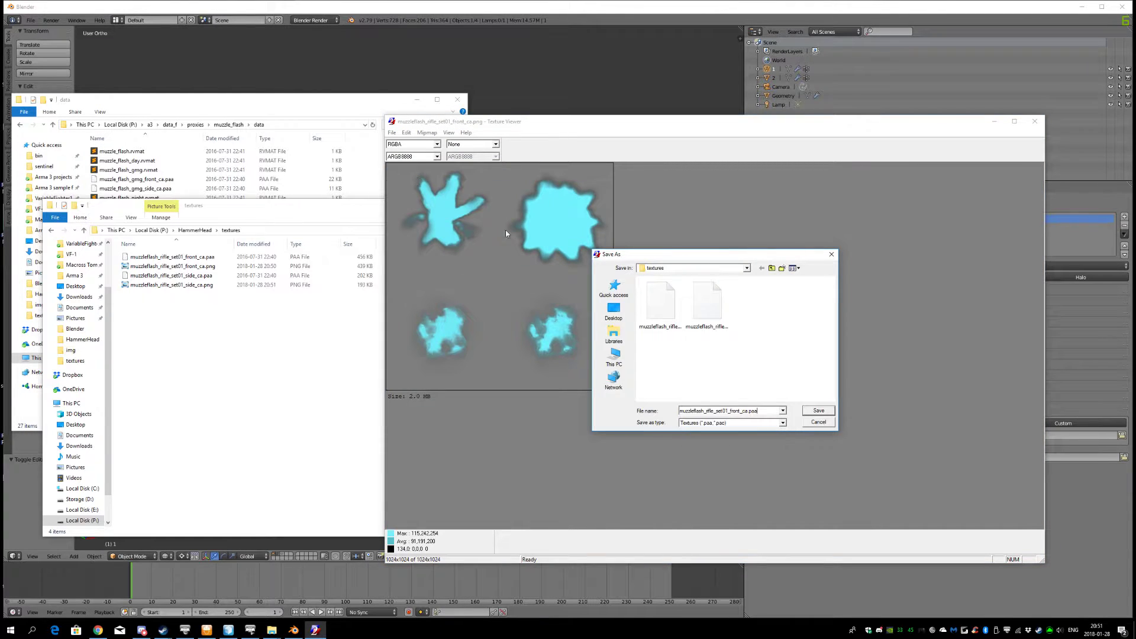
click(823, 414)
click(592, 318)
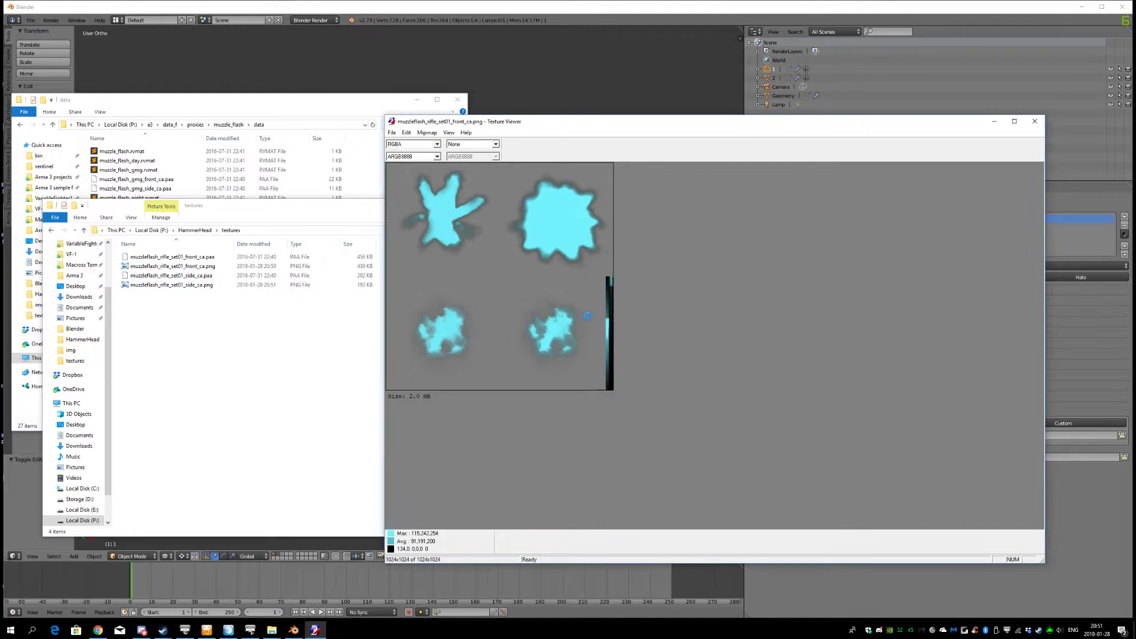
Open the recolored muzzleflash_rifle_set01_side_ca.png and save it over muzzleflash_rifle_set01_side_ca.paa in the textures folder
key(ctrl+o)
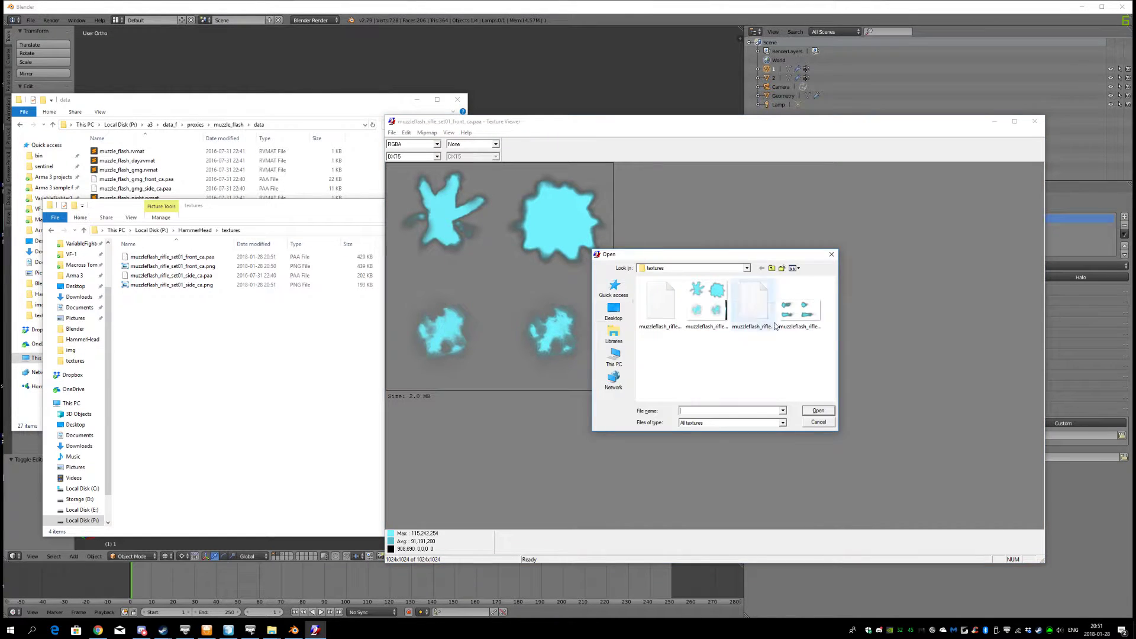
double_click(800, 305)
click(392, 133)
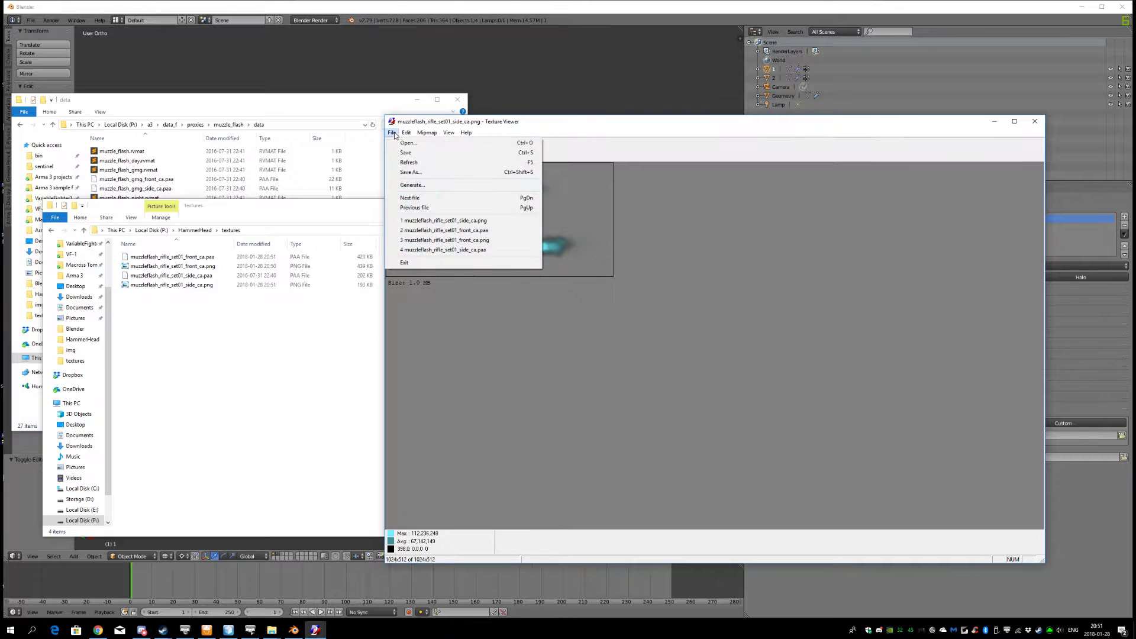
click(410, 172)
key(BackSpace)
key(BackSpace)
key(BackSpace)
text(paa)
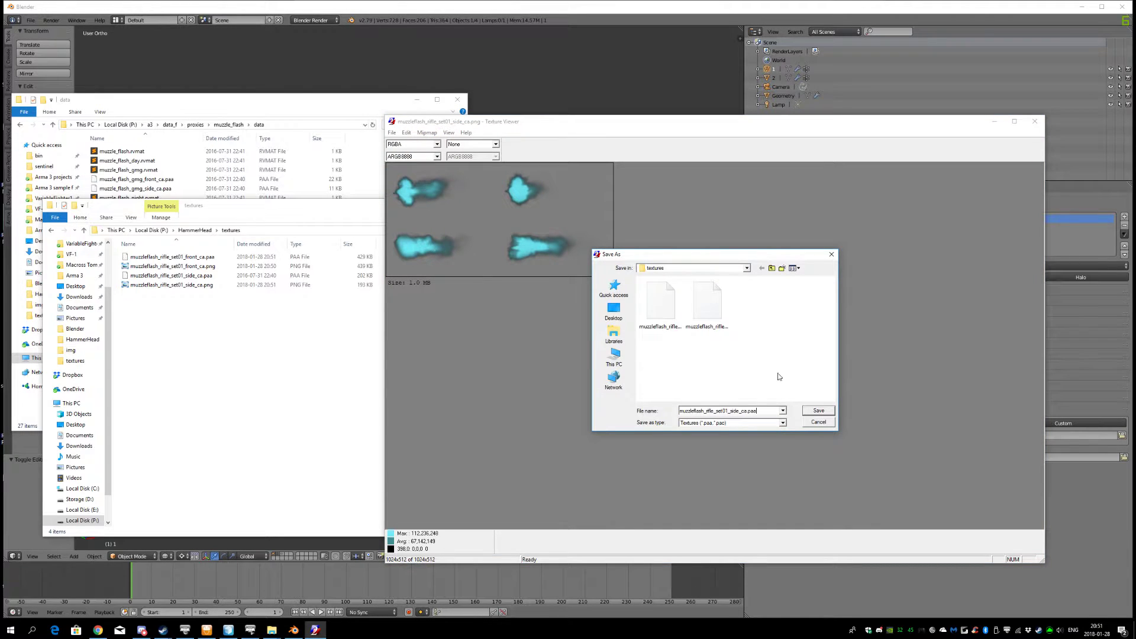
click(814, 412)
click(592, 317)
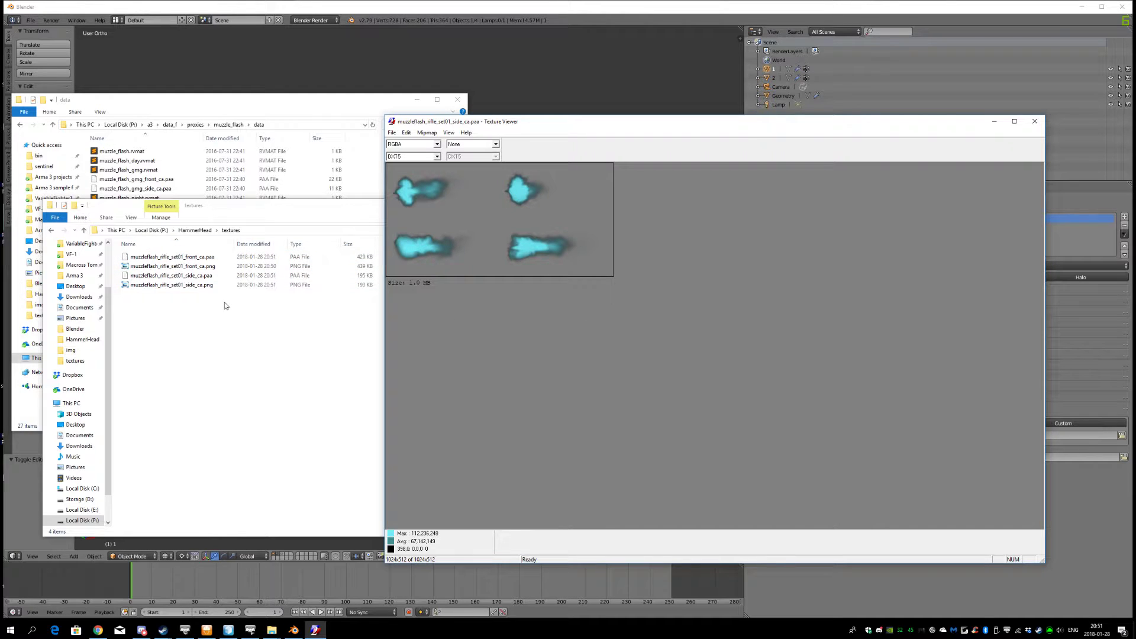
Switch to Blender and examine the Face Texture path of Arma Material on object 1
click(183, 260)
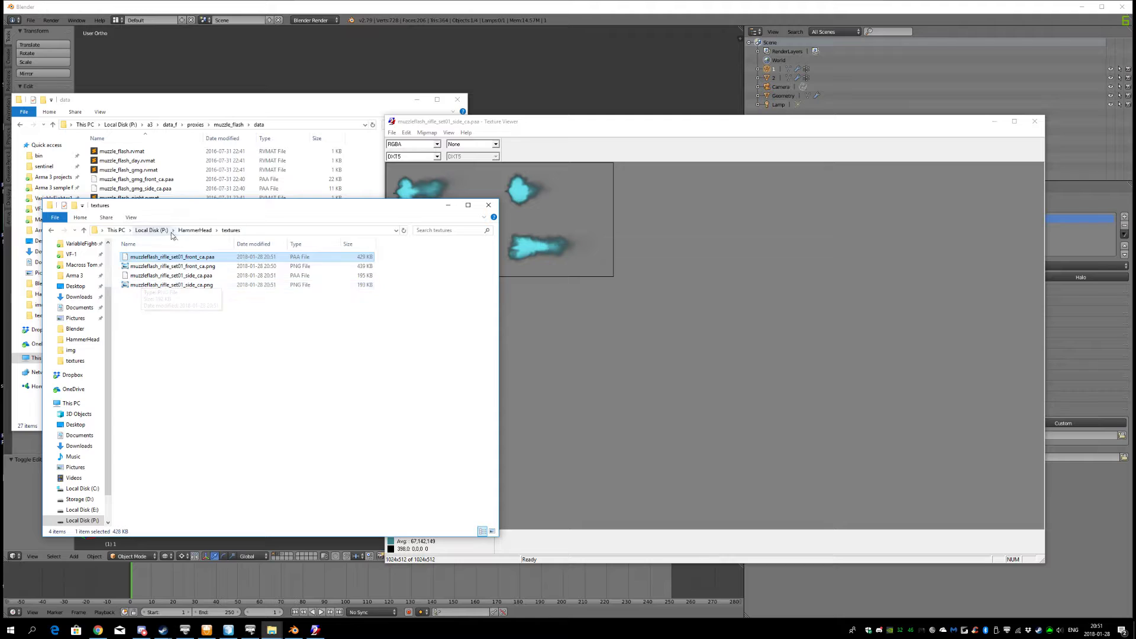
click(1086, 505)
click(980, 435)
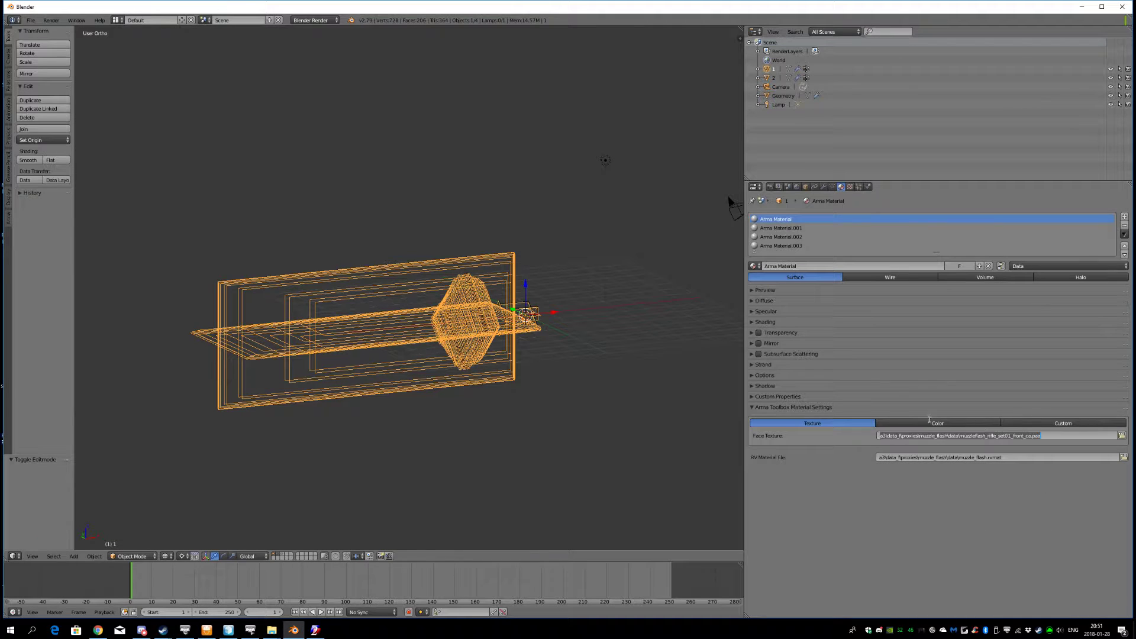
click(884, 436)
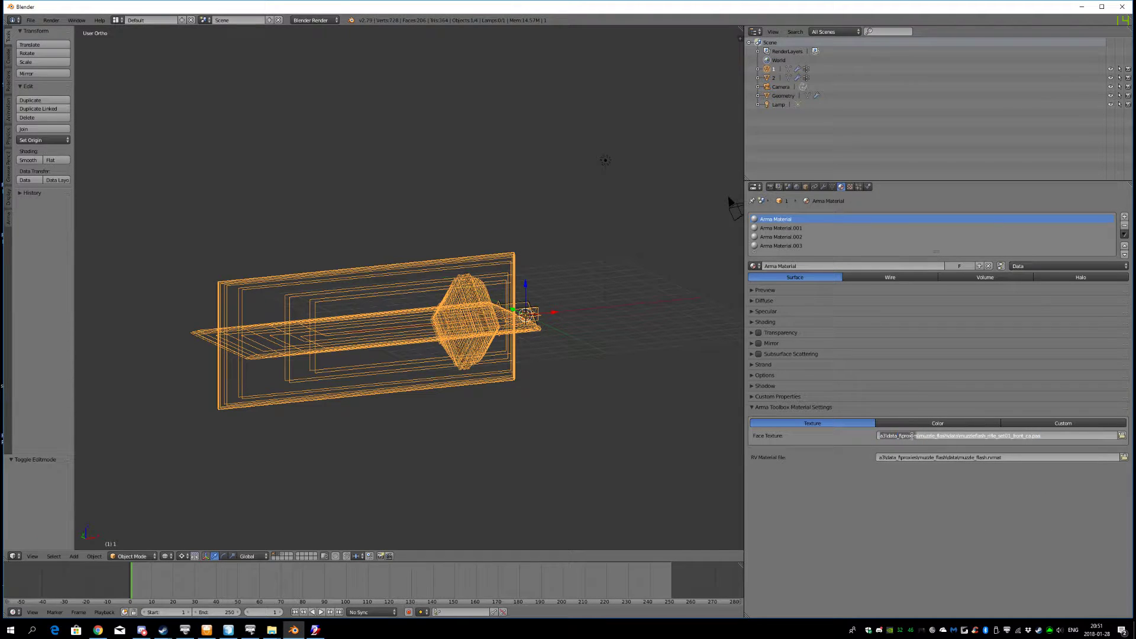
drag(899, 437, 1037, 437)
click(1037, 437)
click(995, 503)
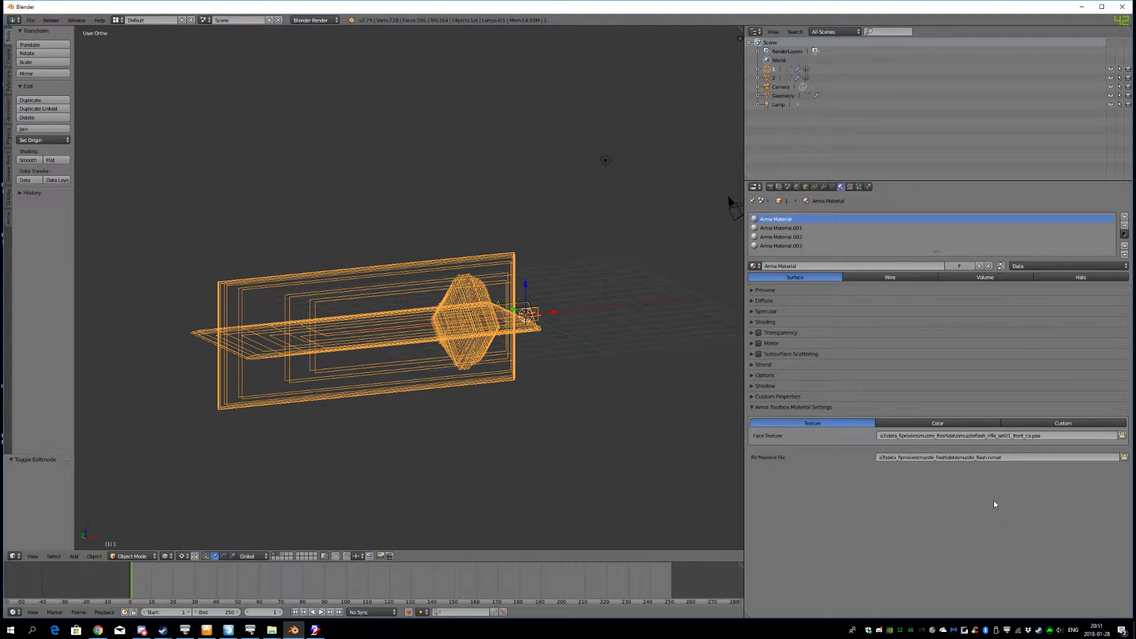
Switch to the HammerHead textures folder and copy the full file name of muzzleflash_rifle_set01_front_ca.paa without renaming the file
key(alt+Tab)
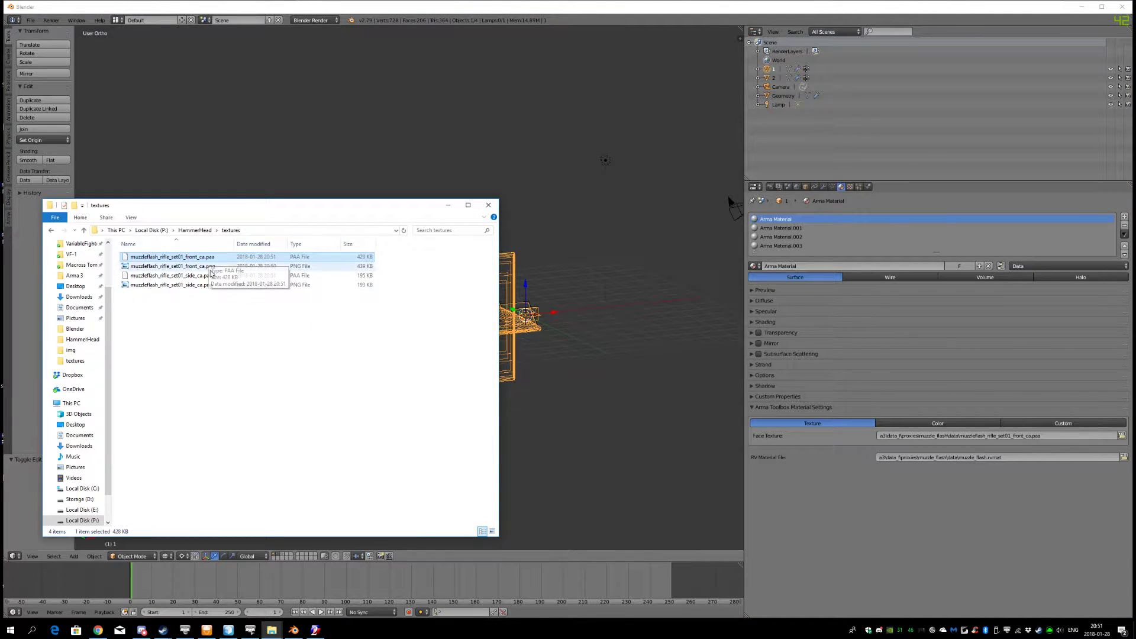
click(198, 258)
key(ctrl+a)
key(ctrl+c)
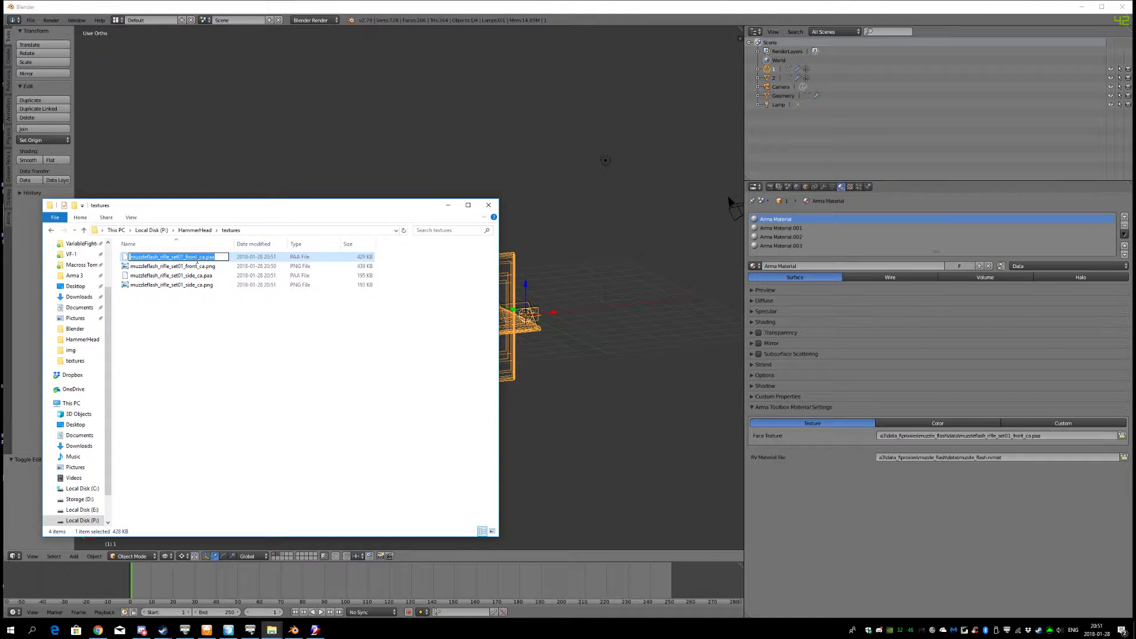
click(275, 322)
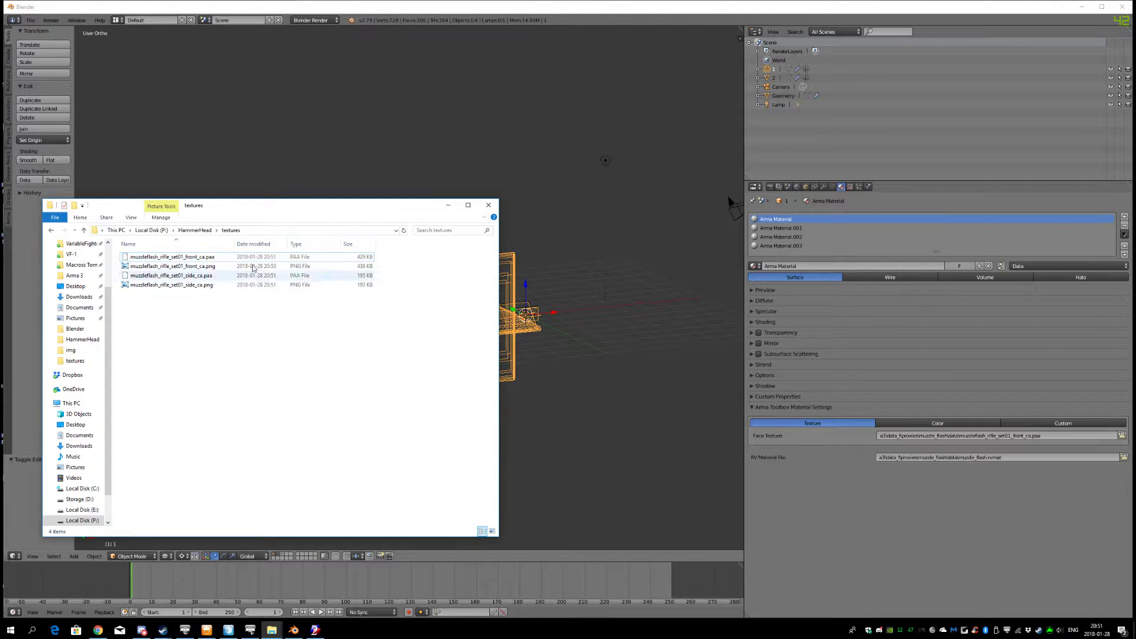
Append the copied file name to the folder path and copy HammerHead\textures\muzzleflash_rifle_set01_front_ca.paa without the P: drive prefix
click(268, 230)
click(268, 231)
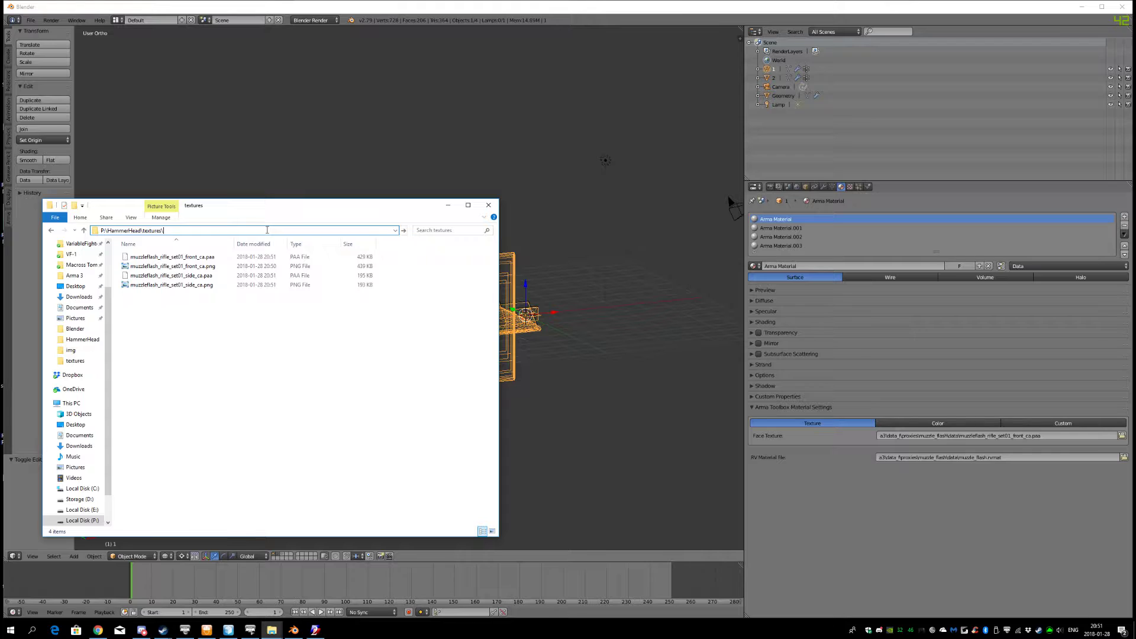
text(\)
key(ctrl+v)
key(ctrl+a)
key(ctrl+c)
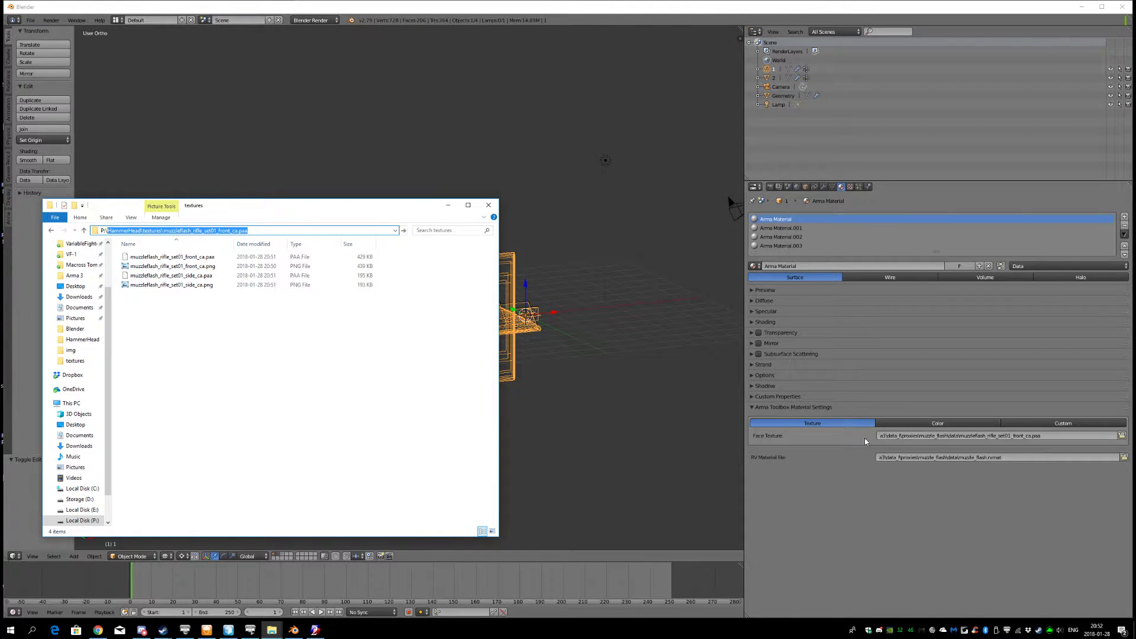
Set the Face Texture of Arma Material, Arma Material.001 and Arma Material.002 on object 1 to HammerHead\textures\muzzleflash_rifle_set01_front_ca.paa
click(915, 438)
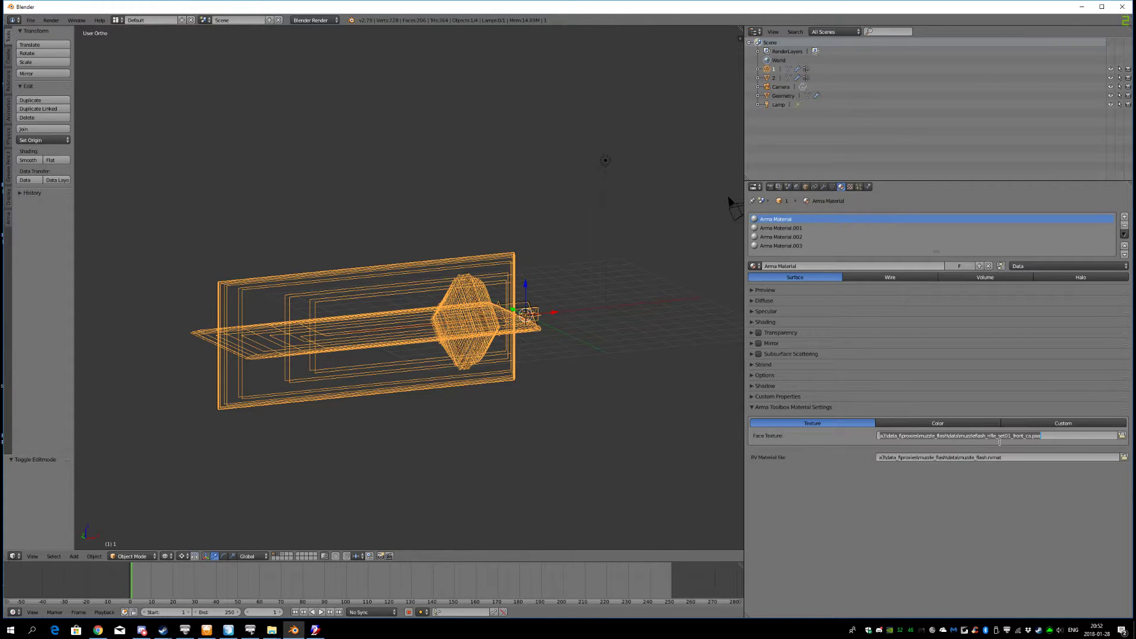
key(ctrl+v)
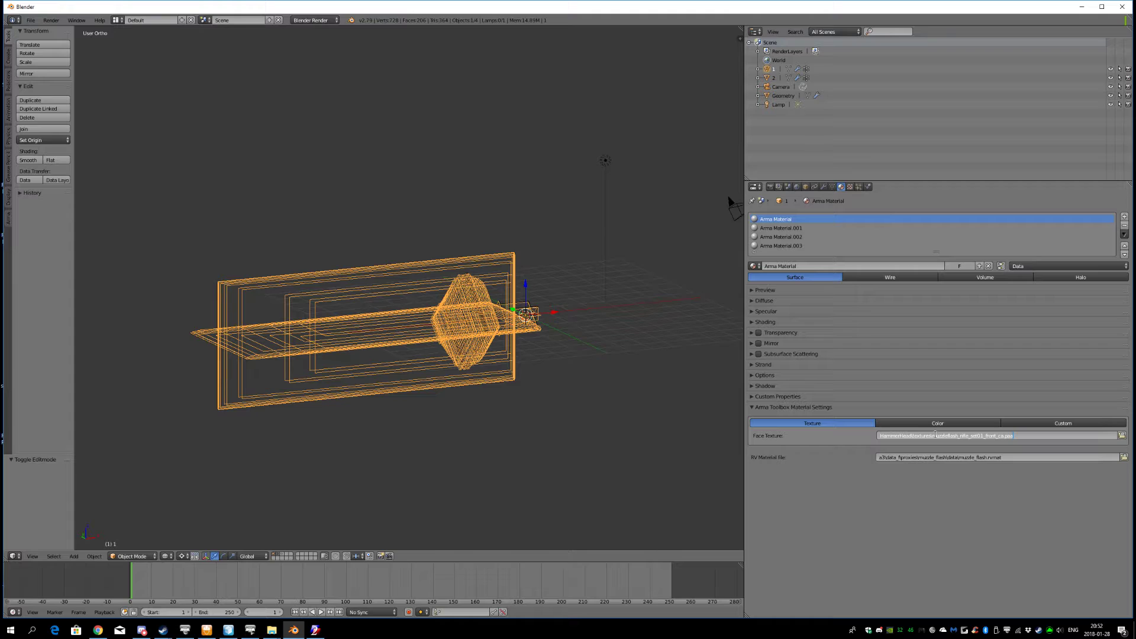
key(Return)
click(798, 228)
click(1020, 435)
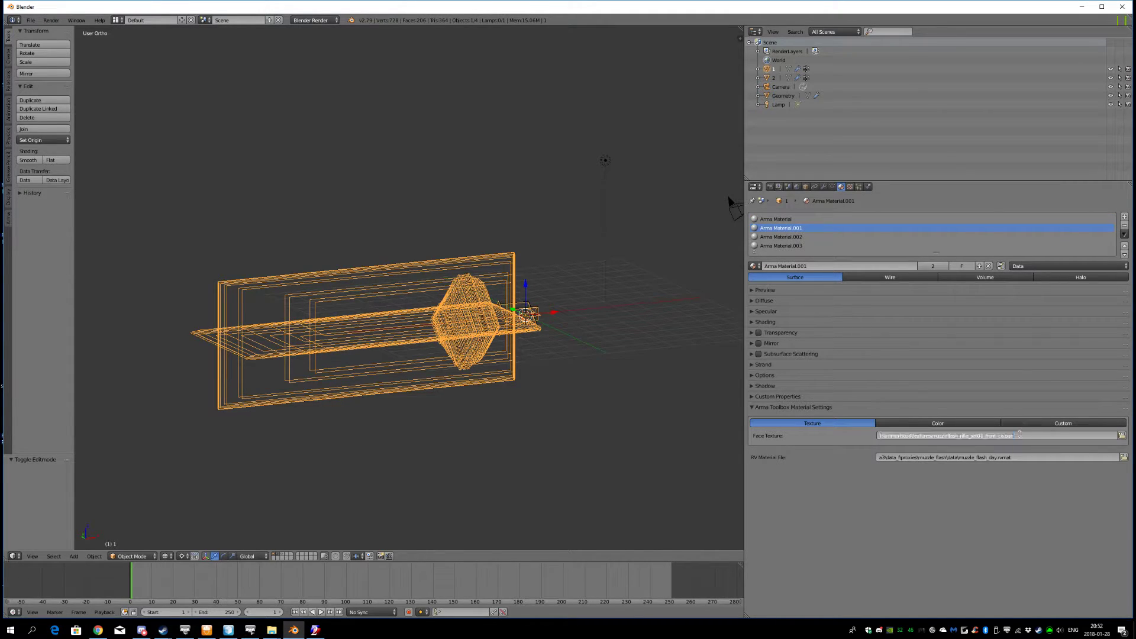
key(Return)
click(787, 238)
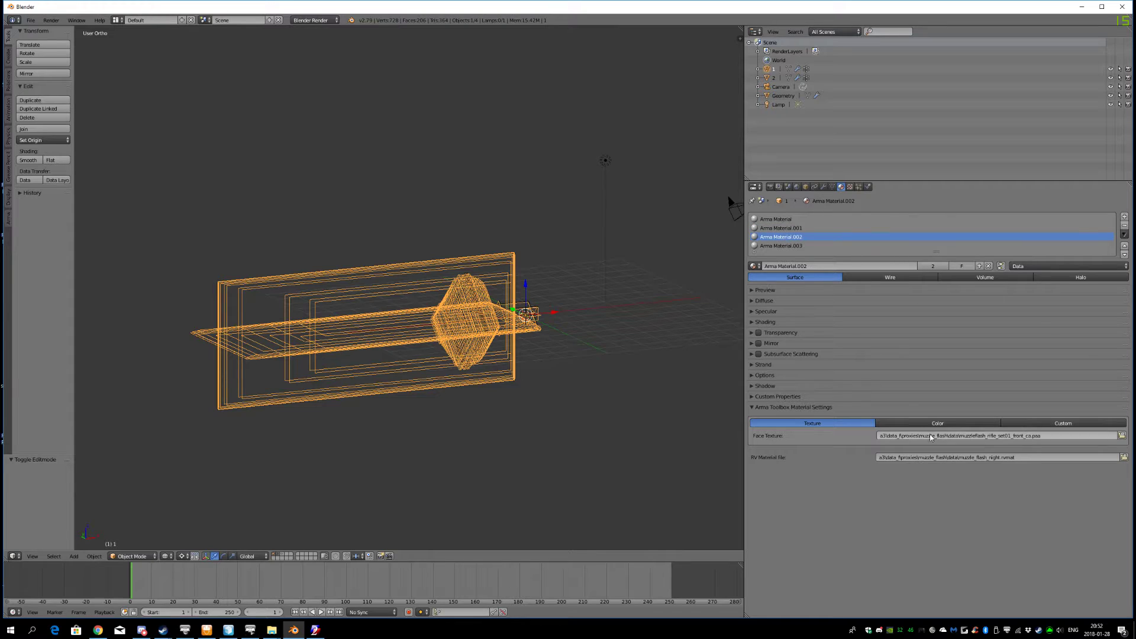
click(940, 435)
key(Return)
For Arma Material.003, copy the path HammerHead\textures\muzzleflash_rifle_set01_side_ca.paa from the textures folder, without the P: drive prefix
click(773, 246)
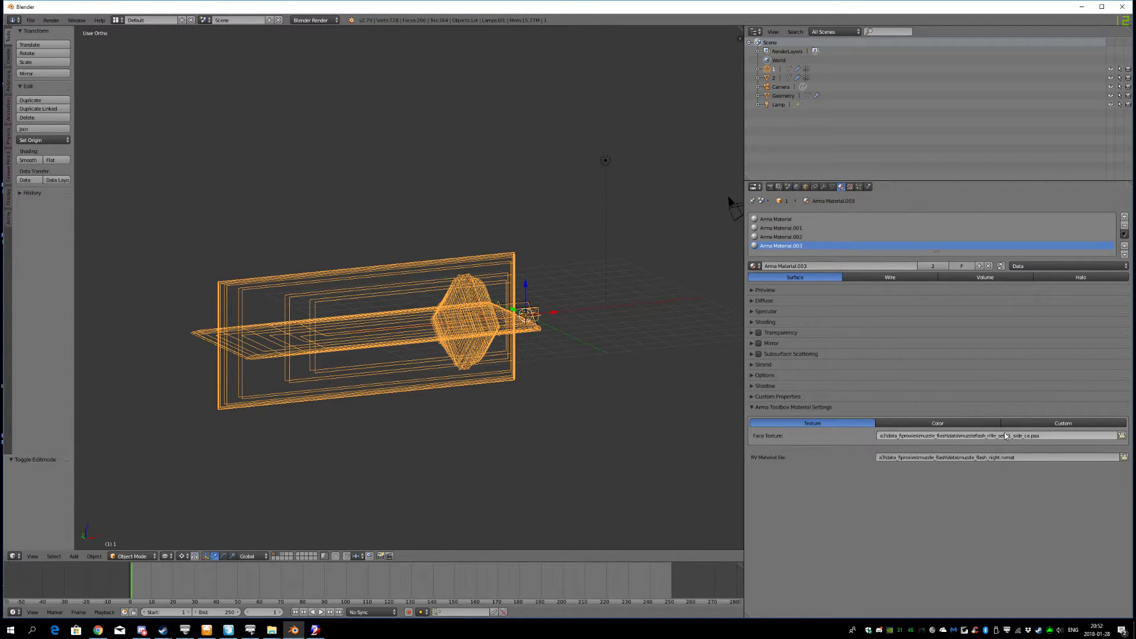
key(alt+Tab)
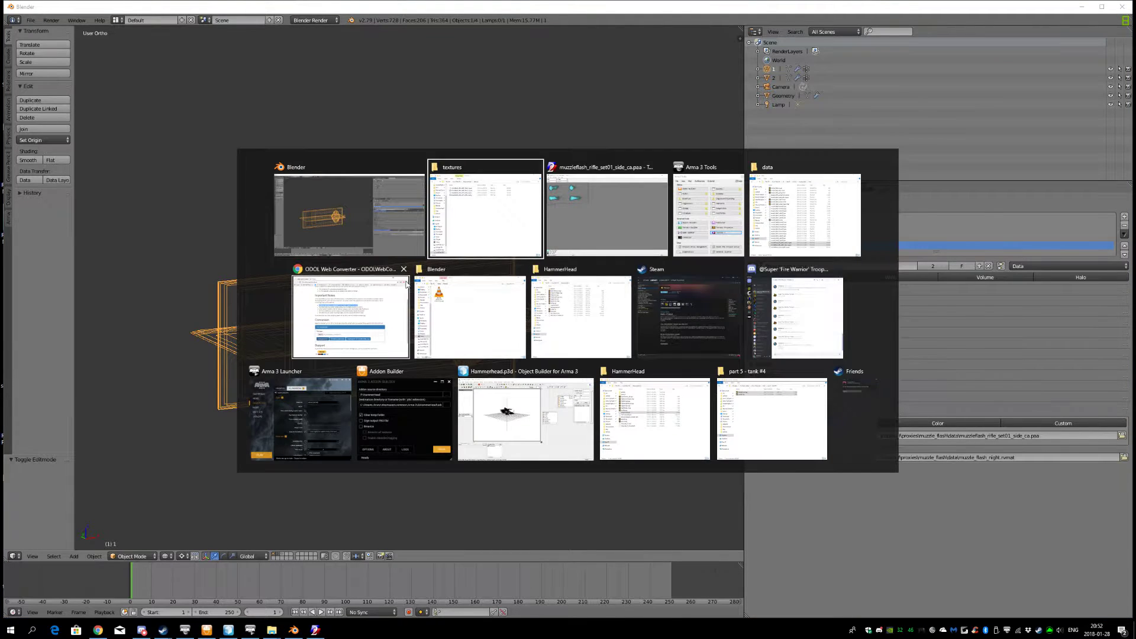
double_click(178, 276)
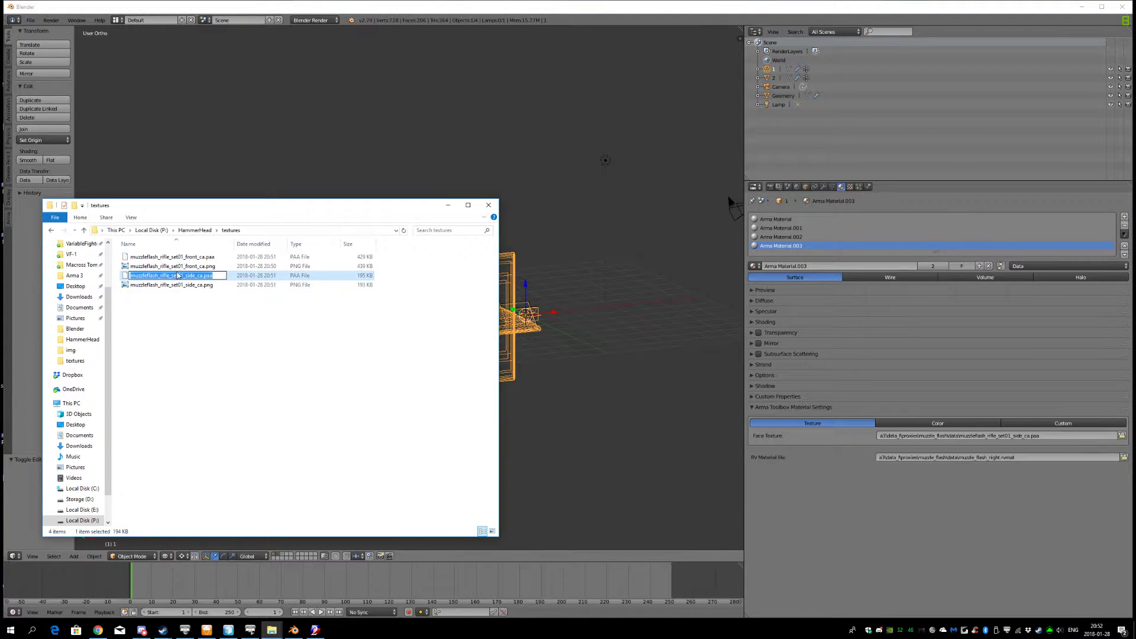
click(262, 231)
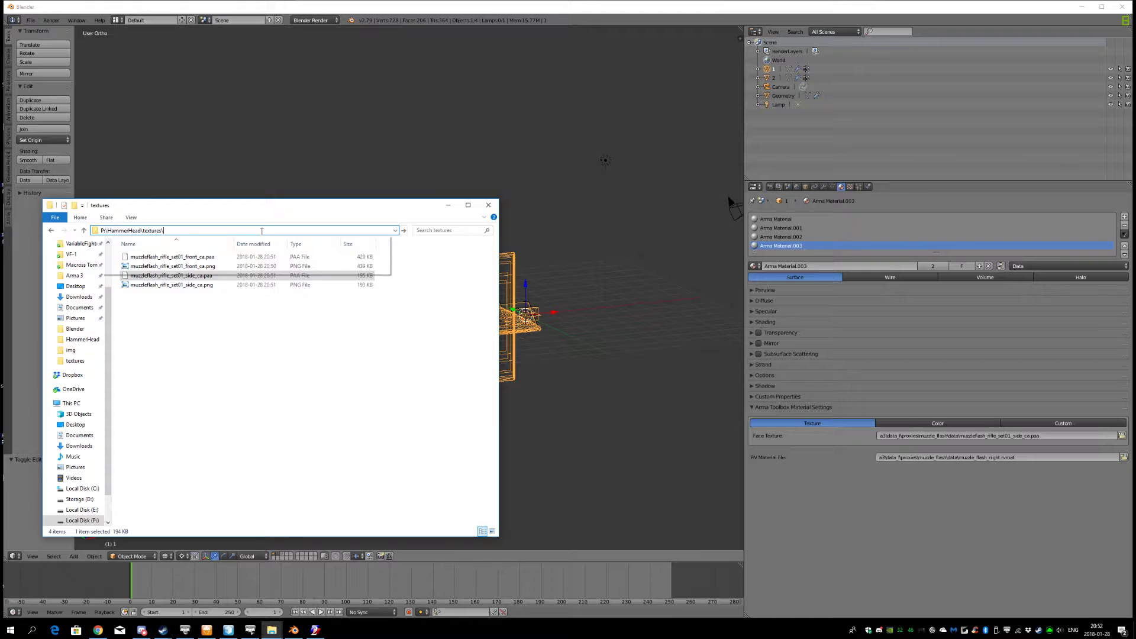
text(muzzleflash_rifle_set01_side_ca.paa)
key(ctrl+a)
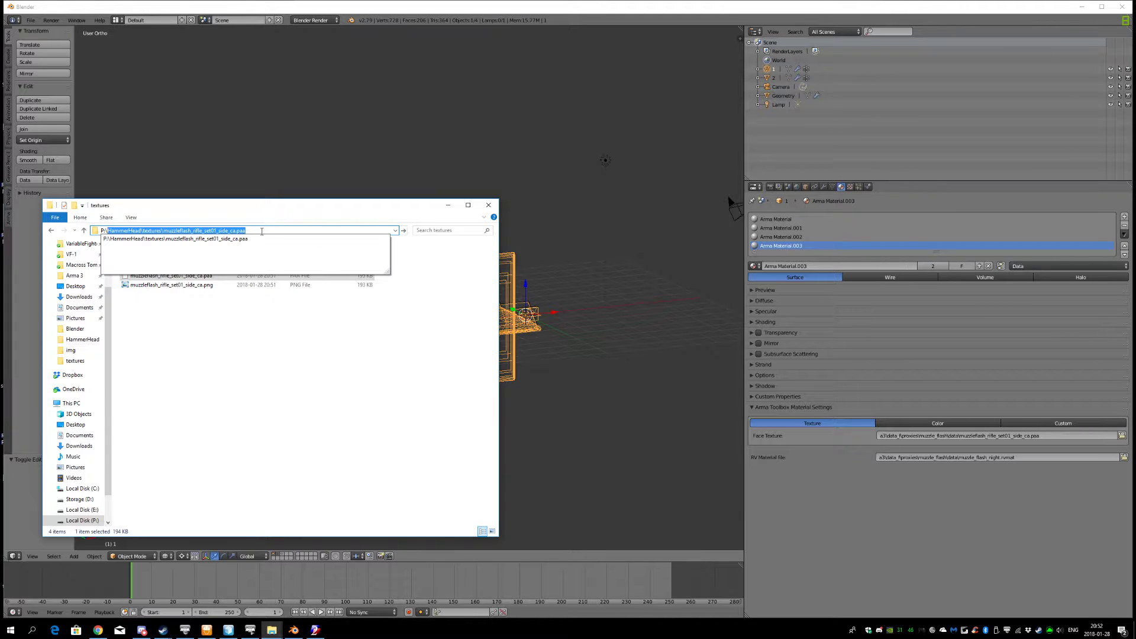
key(ctrl+c)
key(Escape)
Switch back to Blender and set the Face Texture of Arma Material.003 to HammerHead\textures\muzzleflash_rifle_set01_side_ca.paa
click(914, 436)
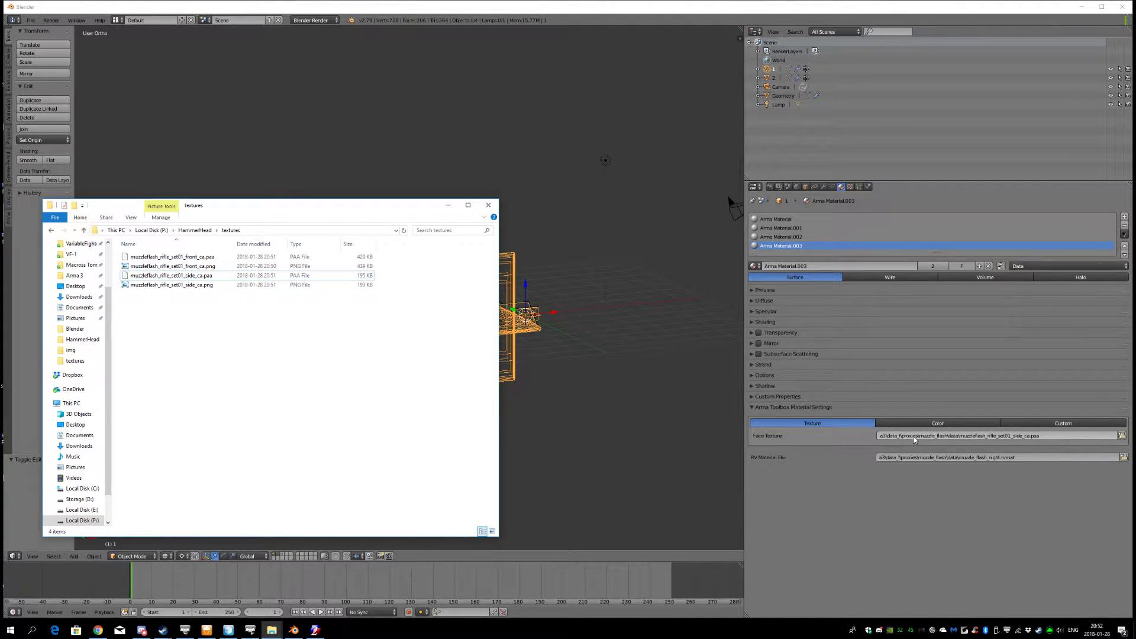
key(ctrl+v)
key(Return)
Check the Face Texture paths of all three materials on object 2, and reselect object 1
middle_drag(355, 390, 317, 371)
right_click(448, 317)
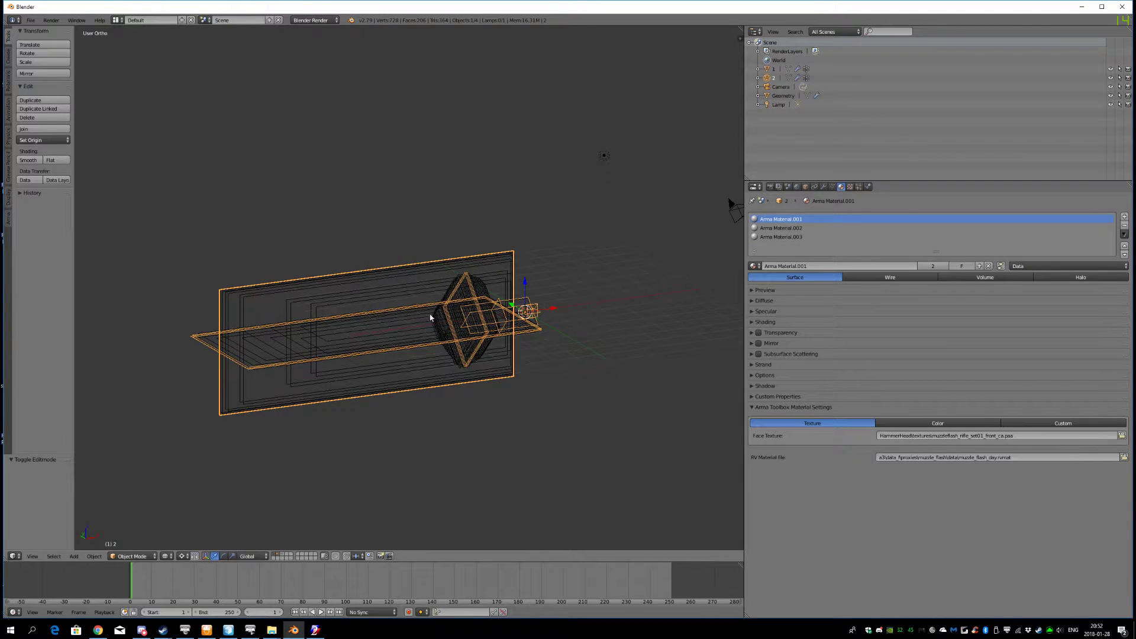
click(783, 236)
ctrl+scroll(785, 233, up, 2)
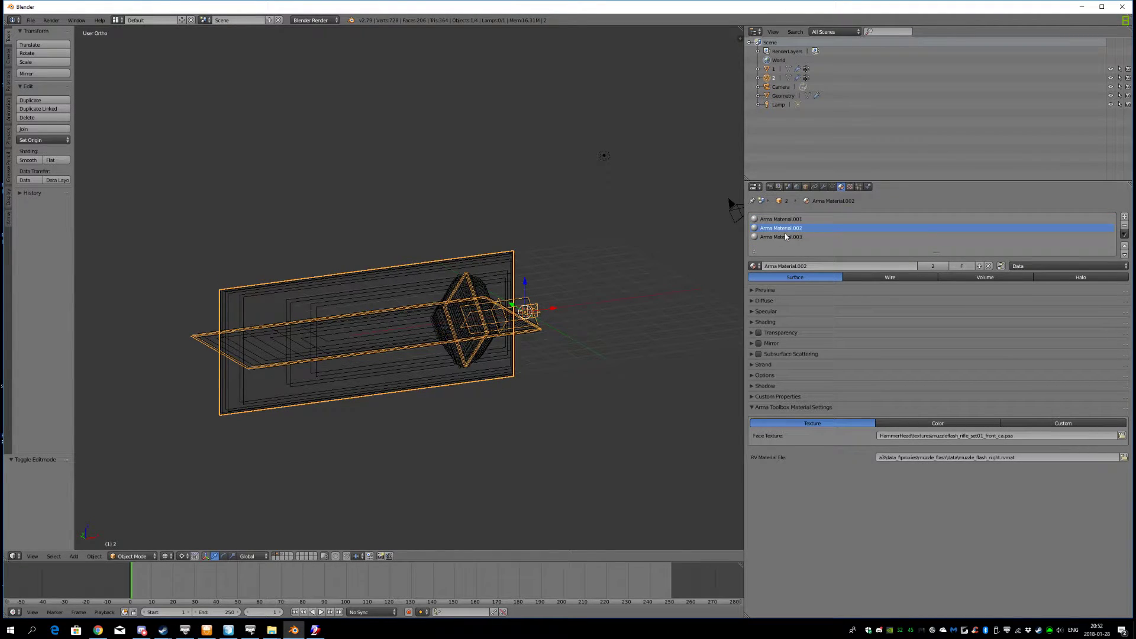
ctrl+scroll(785, 233, down, 2)
ctrl+scroll(785, 234, up, 2)
ctrl+scroll(786, 237, down, 1)
middle_drag(415, 343, 467, 335)
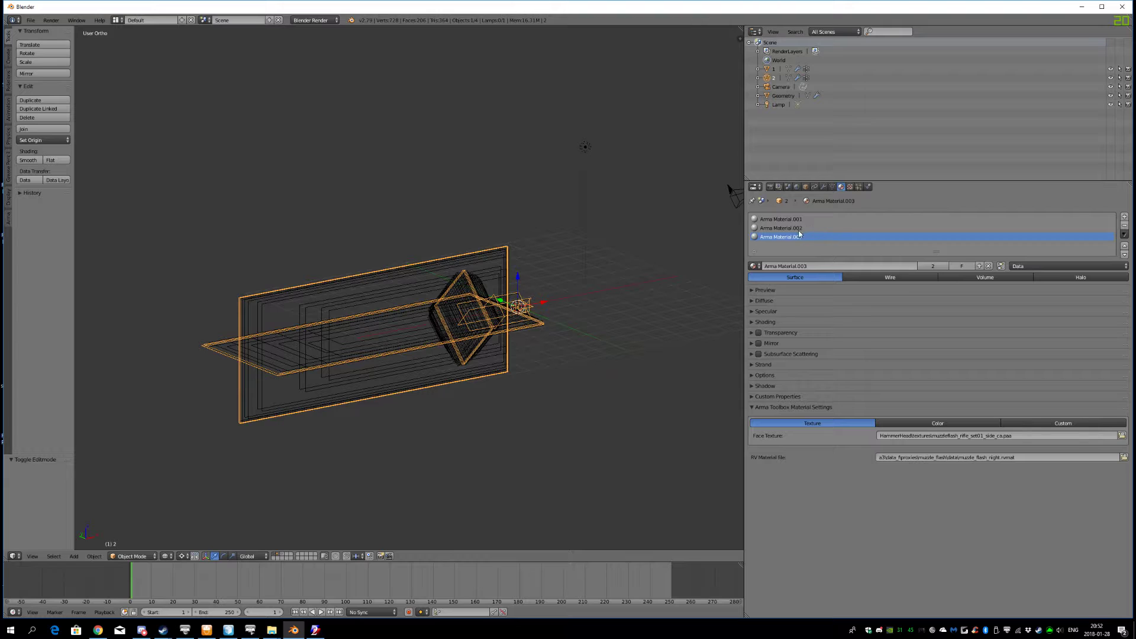
right_click(461, 309)
middle_drag(449, 308, 355, 485)
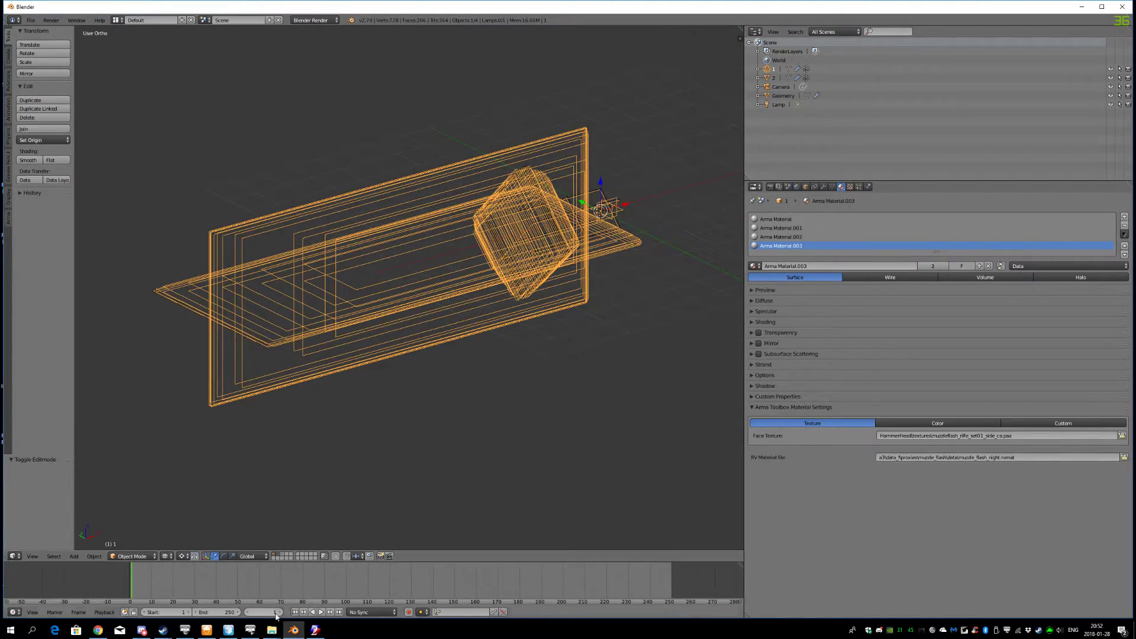
middle_drag(399, 339, 435, 331)
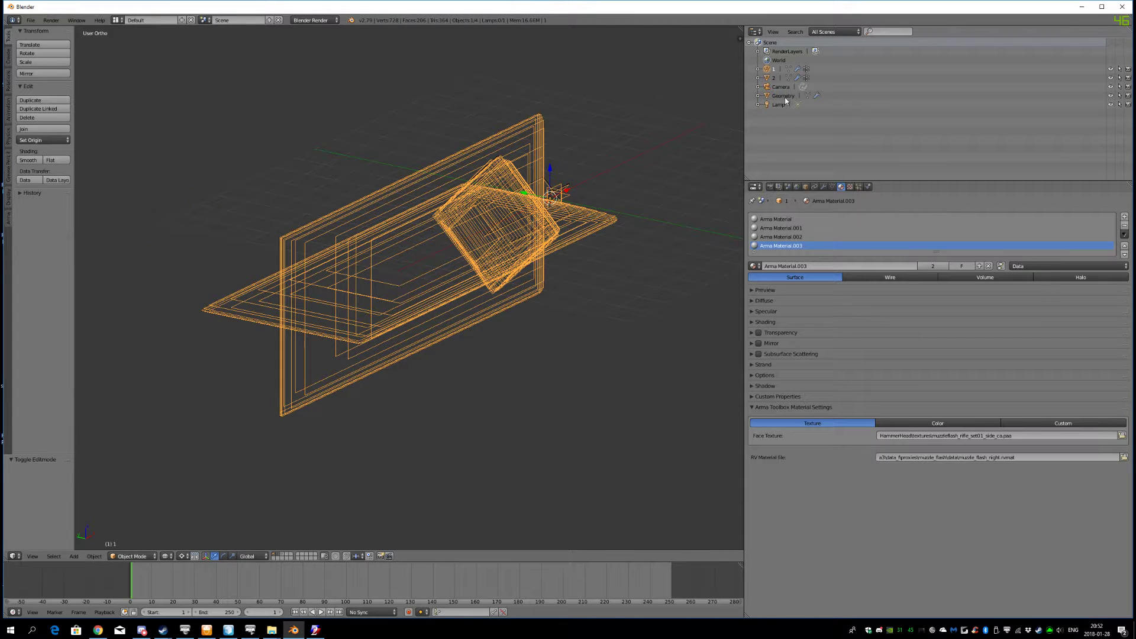
Show the layer that holds the Geometry object and delete that object
click(283, 555)
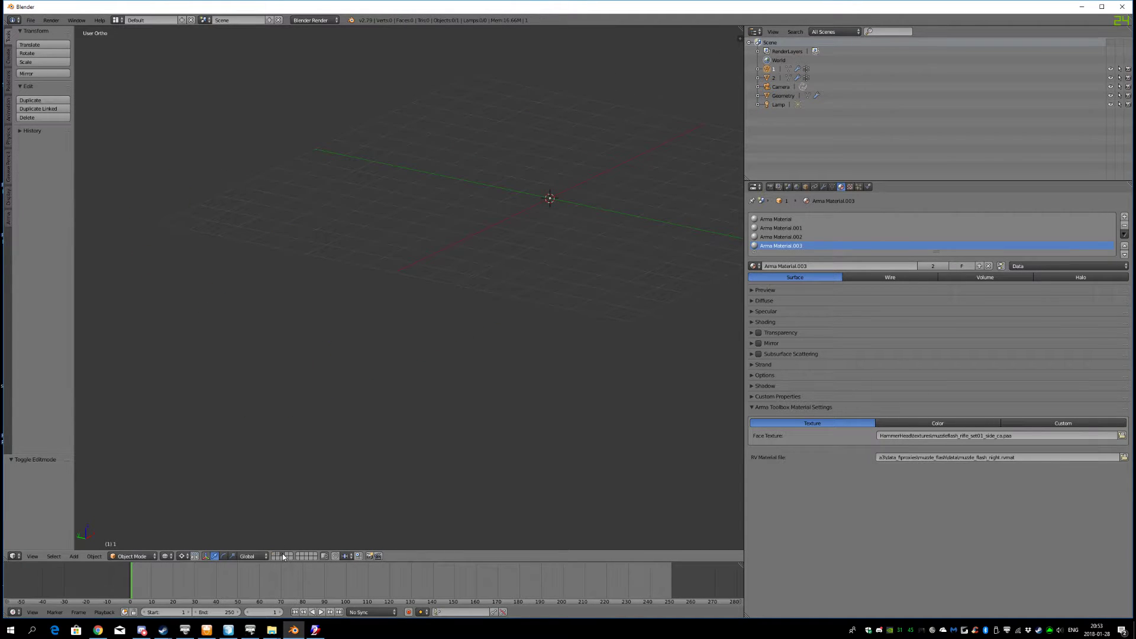
scroll(495, 294, down, 4)
scroll(496, 294, up, 3)
shift+middle_drag(489, 309, 528, 316)
right_click(508, 243)
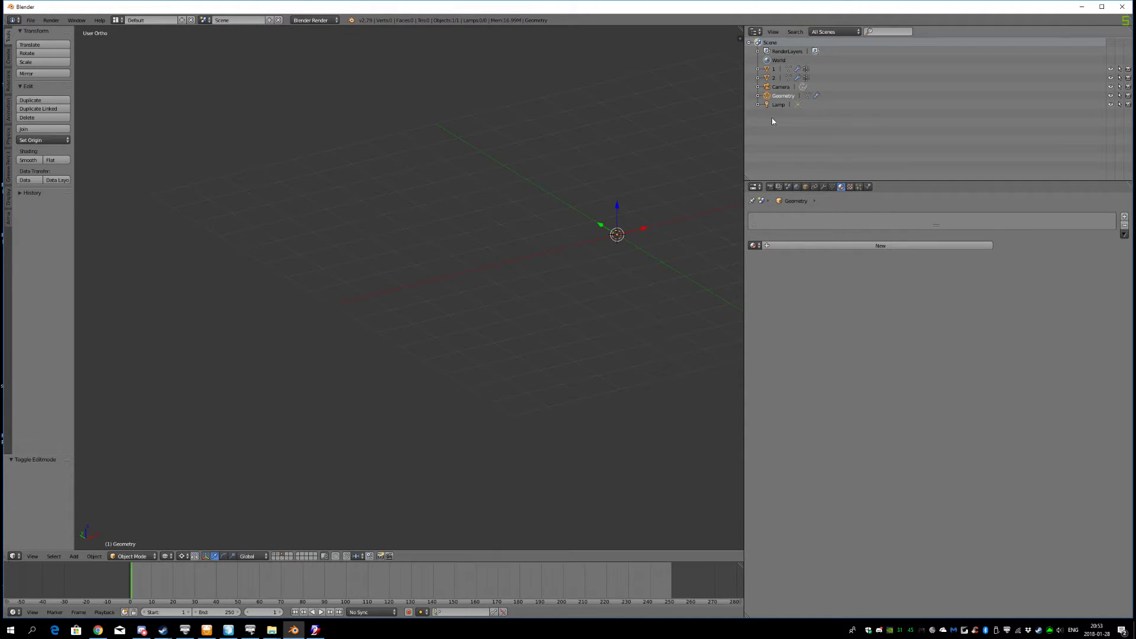
key(x)
click(699, 124)
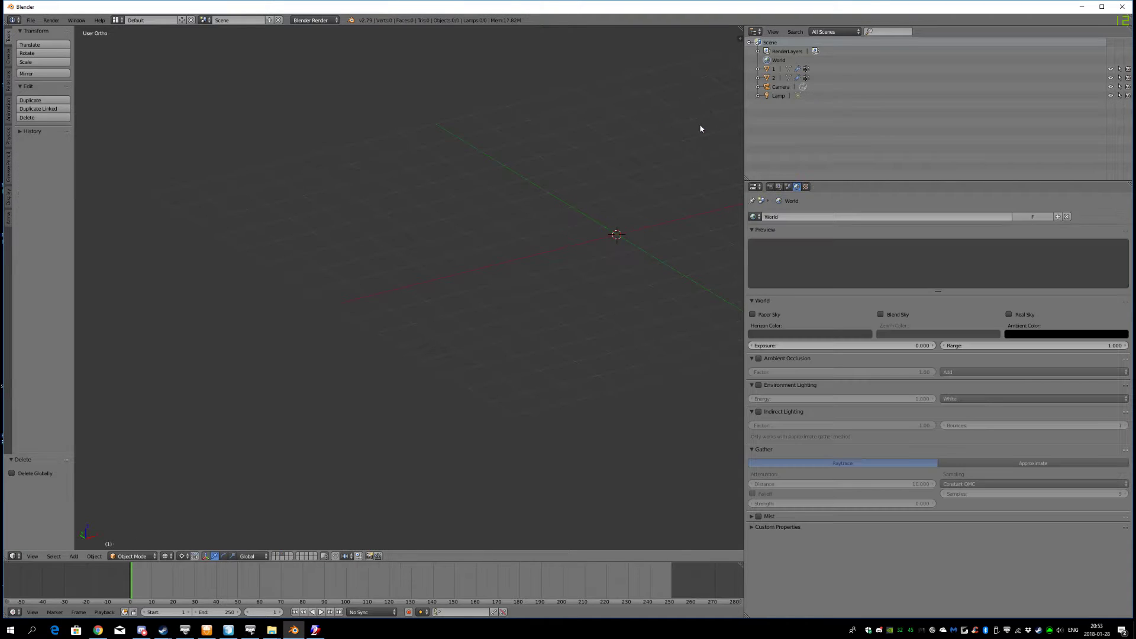
Inspect the muzzle flash meshes on the second and first layers, with object 1 selected
scroll(538, 272, down, 5)
click(278, 554)
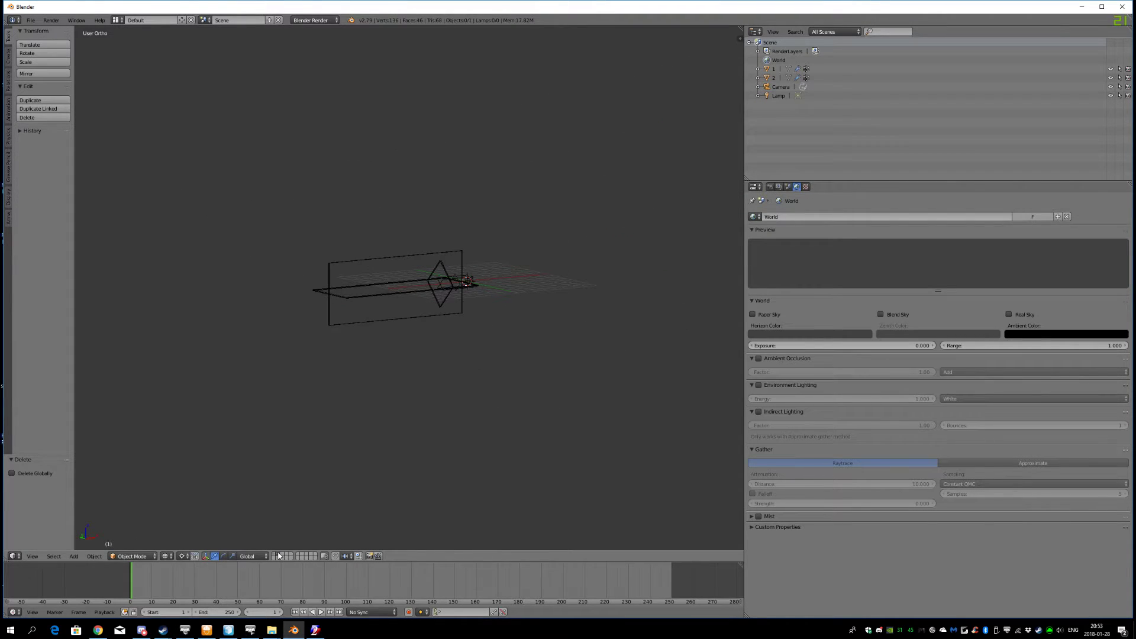
click(274, 554)
scroll(455, 281, up, 7)
right_click(552, 371)
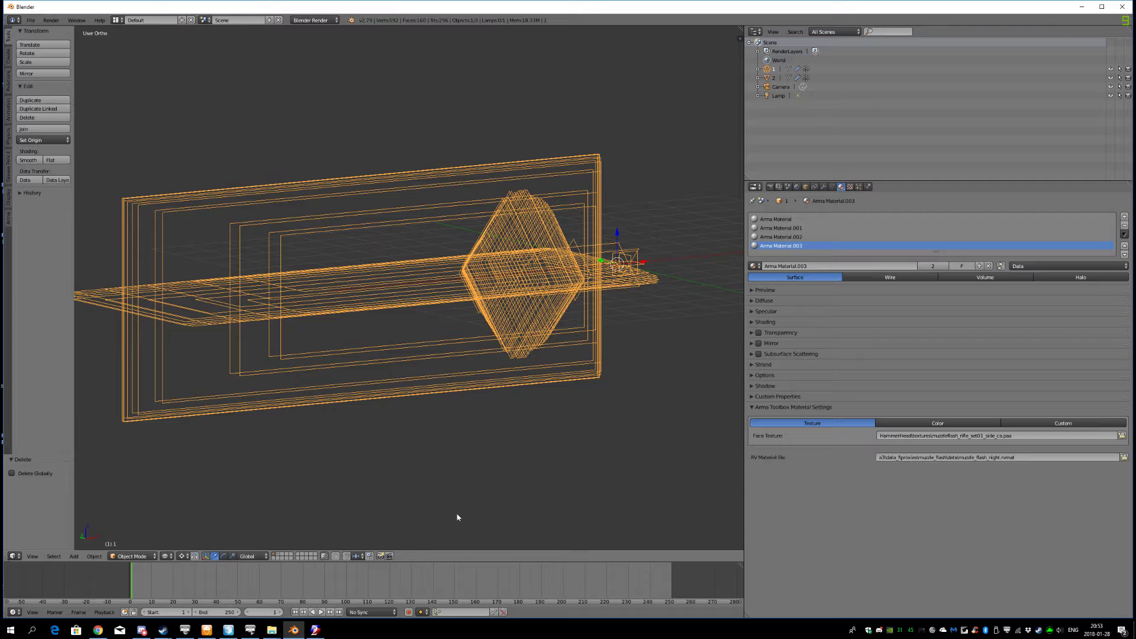
click(278, 555)
click(274, 554)
scroll(379, 321, down, 3)
Export the muzzle flash as Arma P3D, overwriting custom_mf.p3d in the P:\HammerHead folder
click(30, 20)
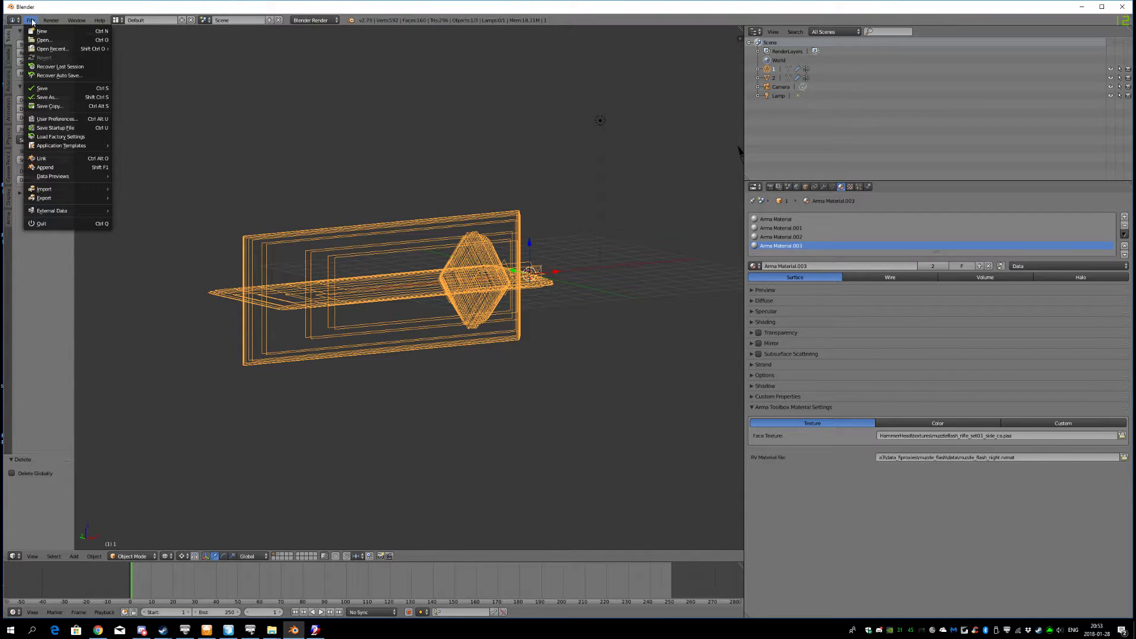
mouse_move(65, 199)
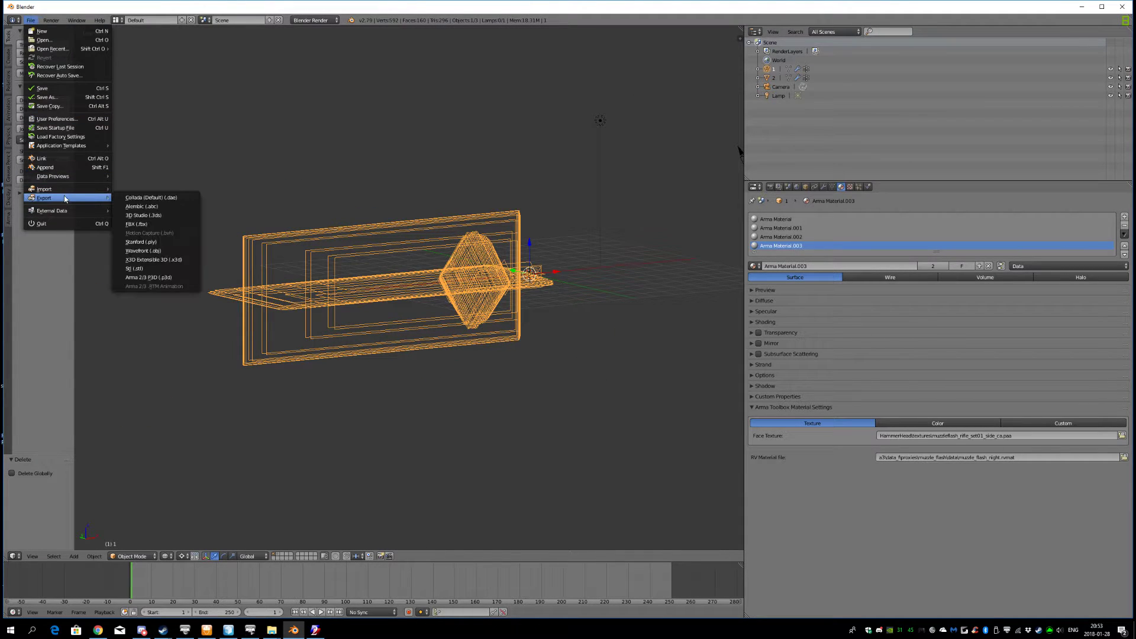
click(168, 279)
click(25, 85)
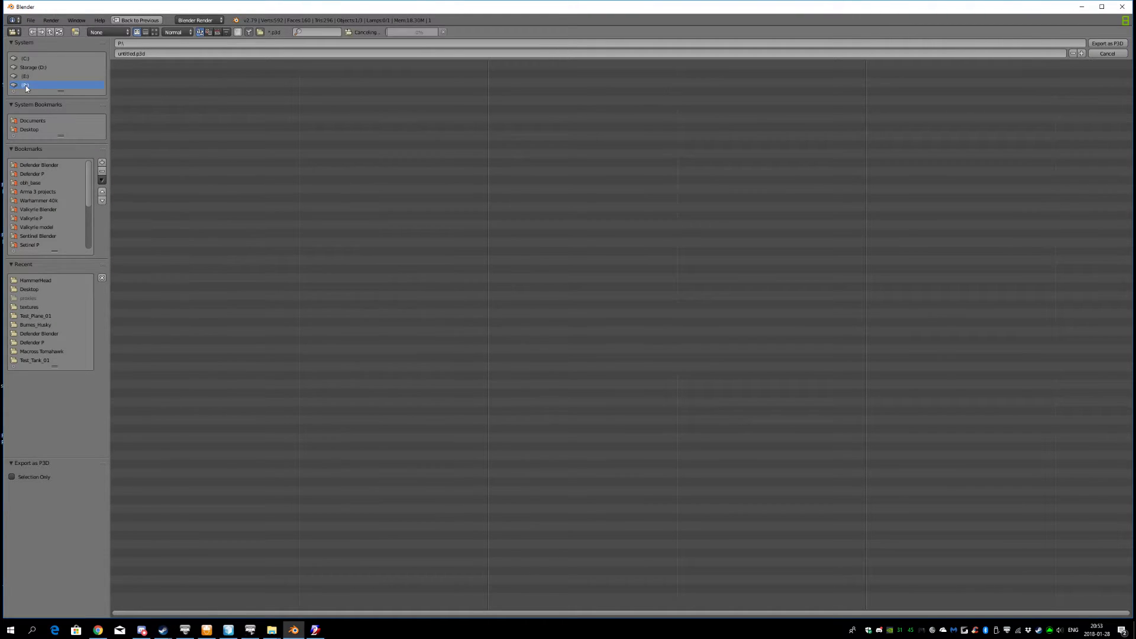
click(151, 323)
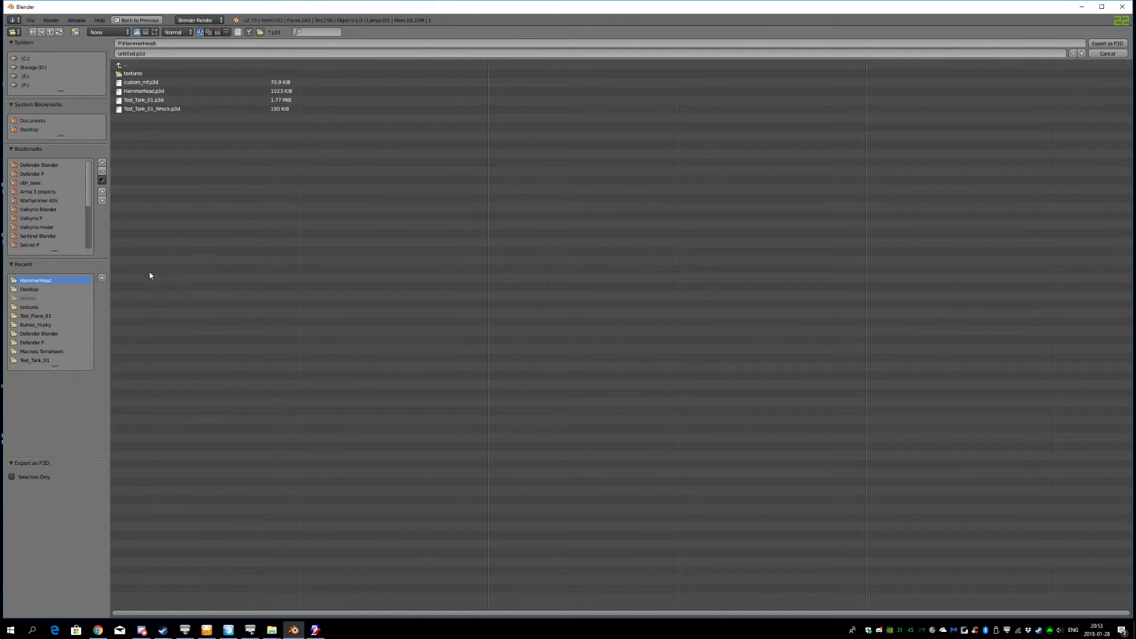
click(152, 87)
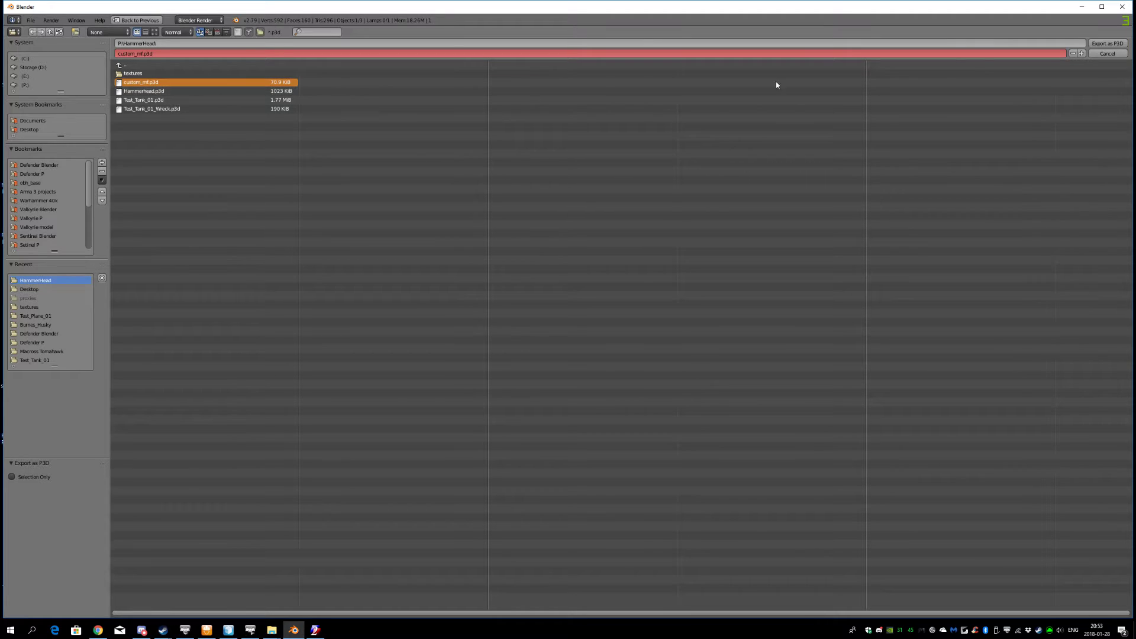
click(1107, 44)
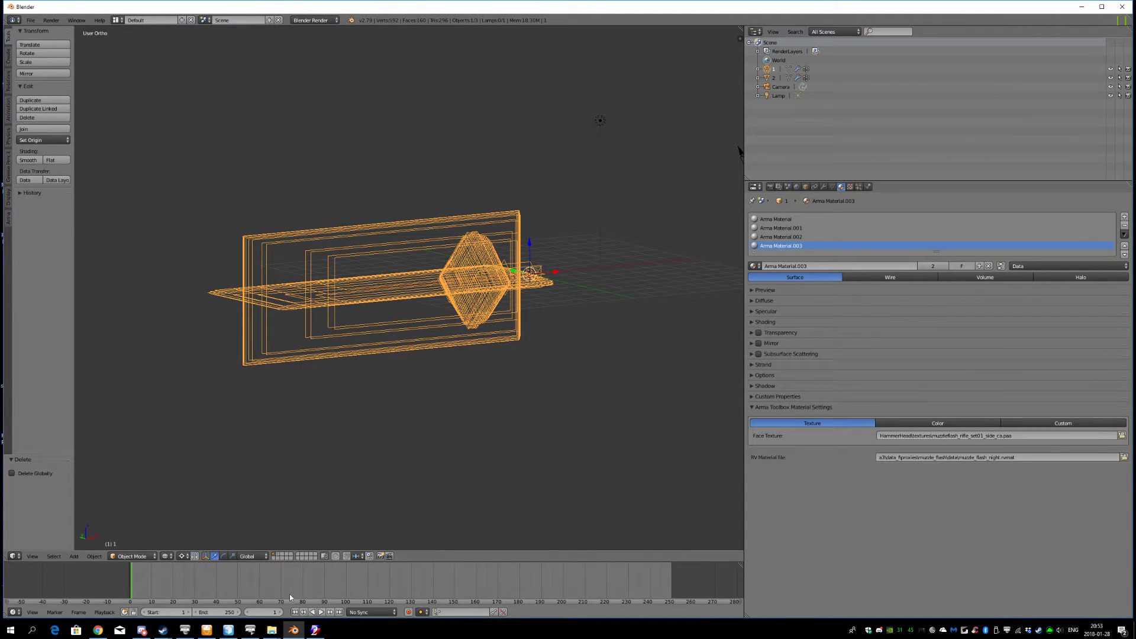
Switch to Object Builder and open custom_mf.p3d from the HammerHead folder
mouse_move(228, 631)
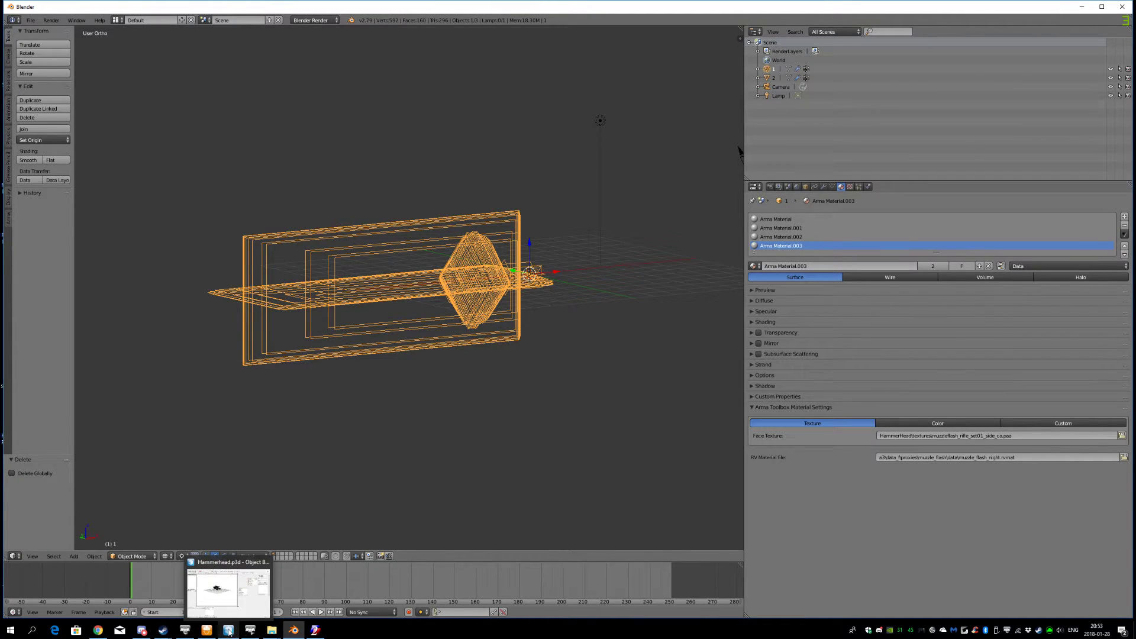
click(228, 586)
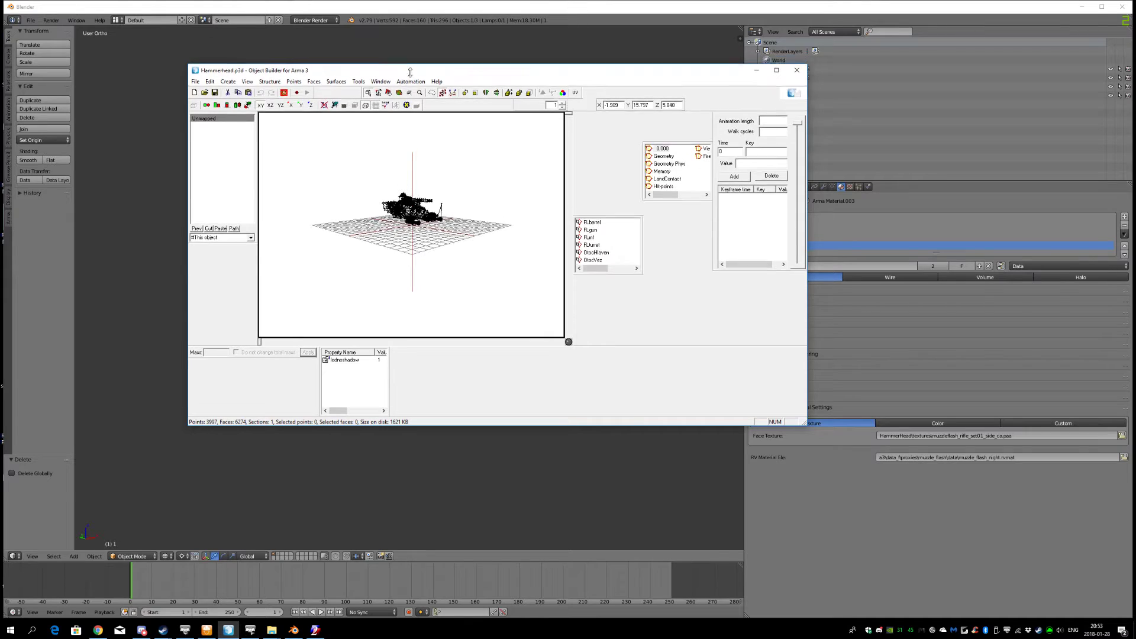
drag(403, 56, 428, 119)
key(ctrl+o)
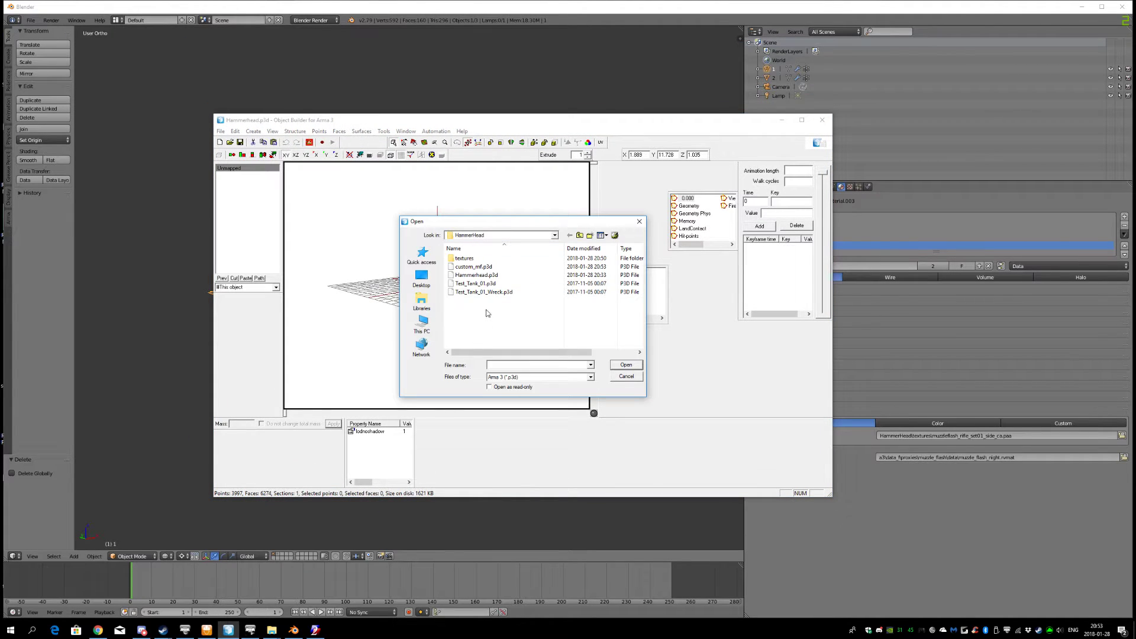
double_click(477, 267)
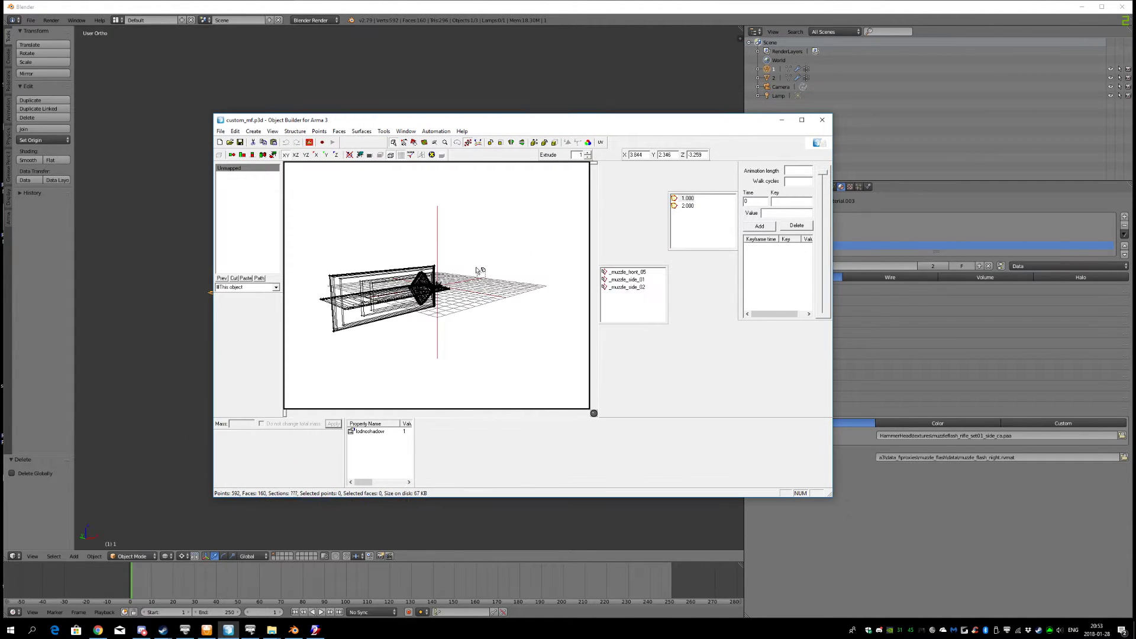
Preview the muzzle flash in the external model viewer, close the preview and save custom_mf.p3d
click(272, 131)
mouse_move(273, 134)
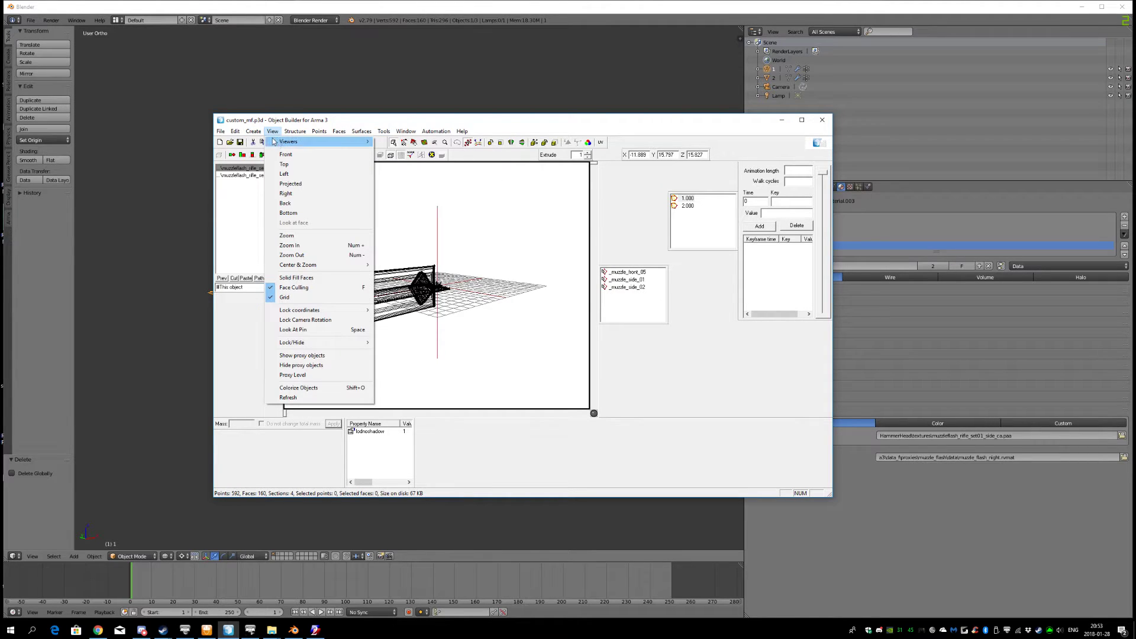
mouse_move(398, 142)
click(460, 144)
click(459, 143)
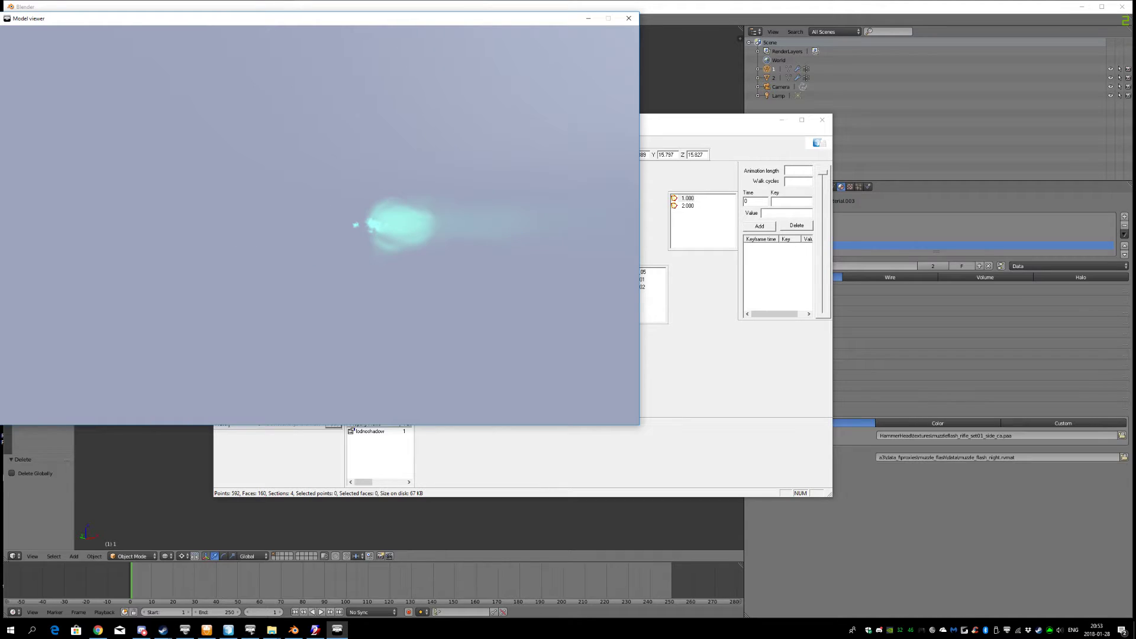
key(Escape)
click(240, 142)
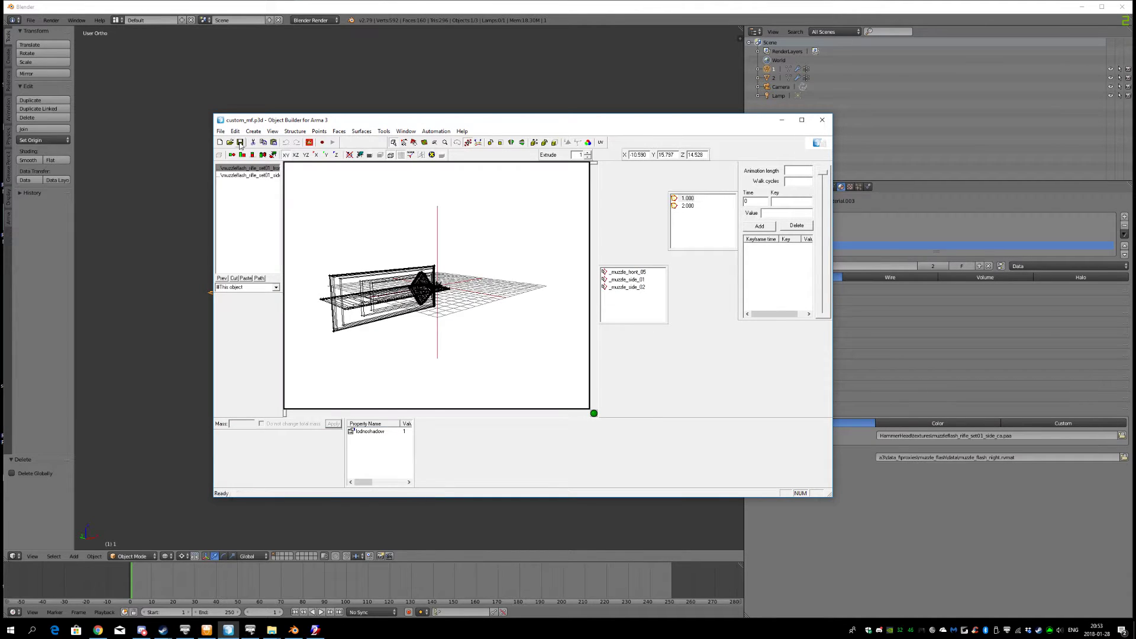
Switch to Blender and open hammerhead.blend from the Desktop
click(400, 9)
middle_drag(346, 277, 382, 276)
scroll(382, 276, down, 5)
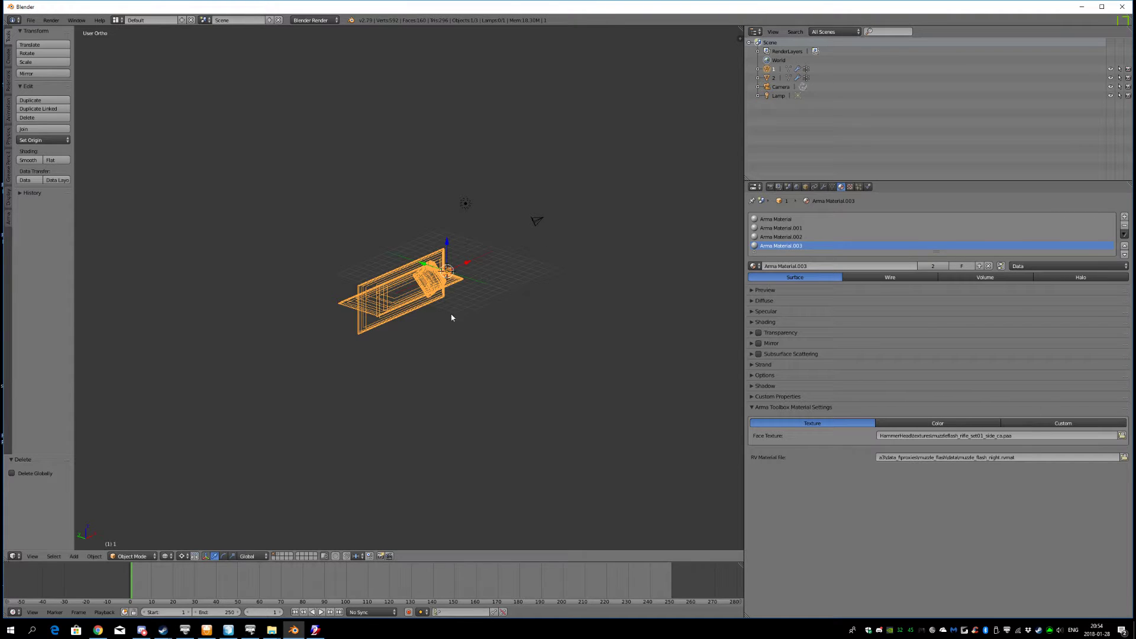
key(ctrl+o)
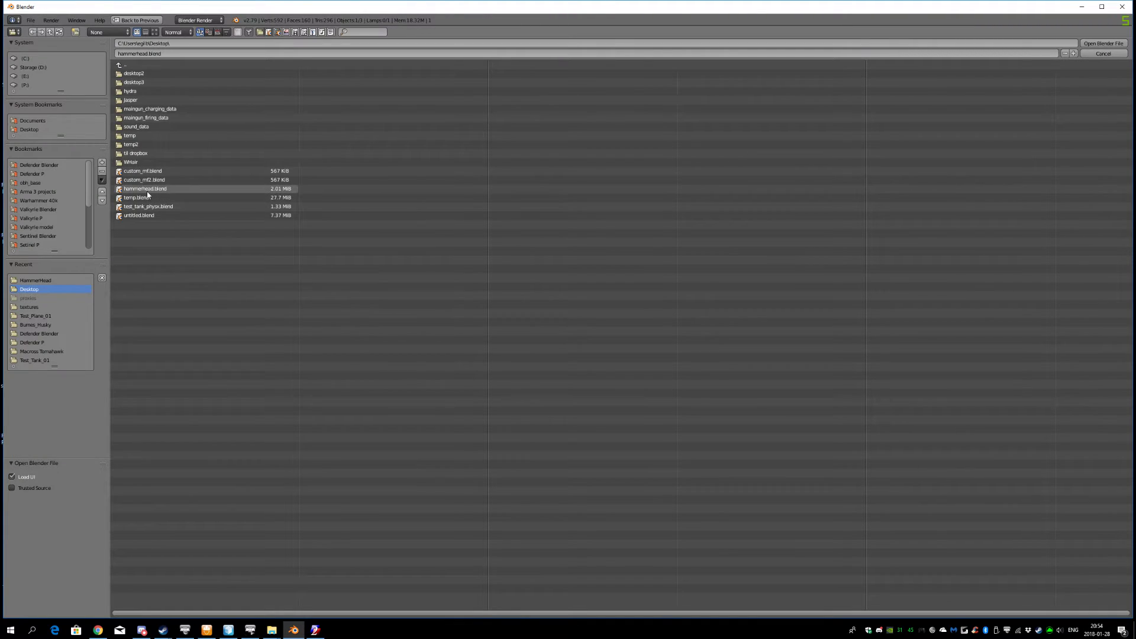
double_click(150, 189)
middle_drag(467, 313, 406, 355)
scroll(404, 320, up, 4)
scroll(409, 373, down, 4)
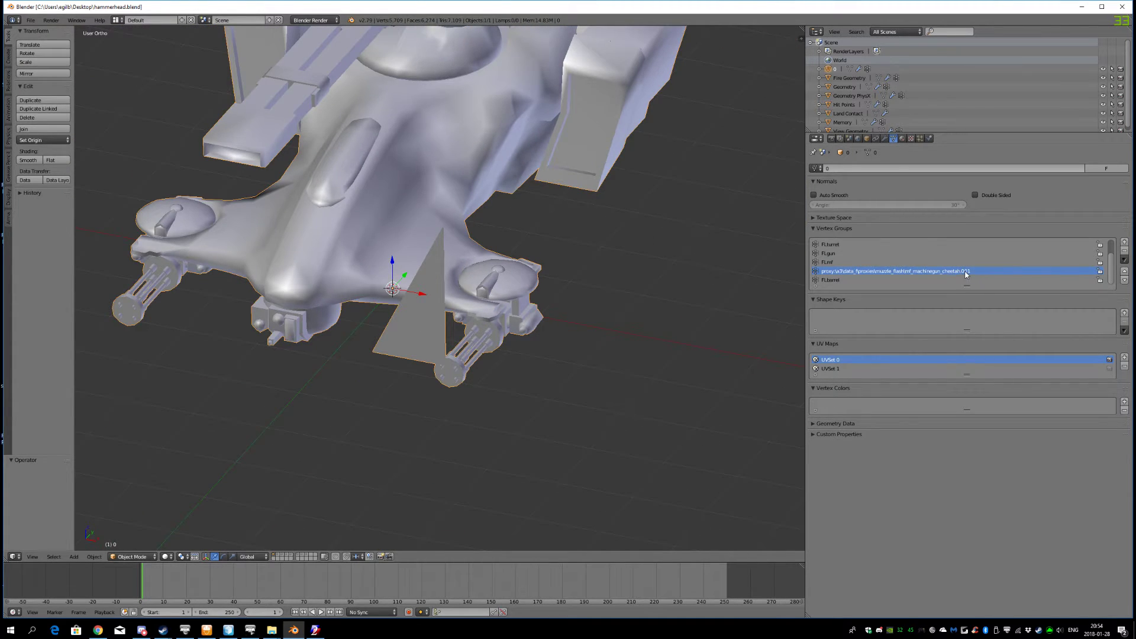
Check the muzzle flash proxy's vertex group name and copy the file name custom_mf from the HammerHead folder on drive P
double_click(830, 271)
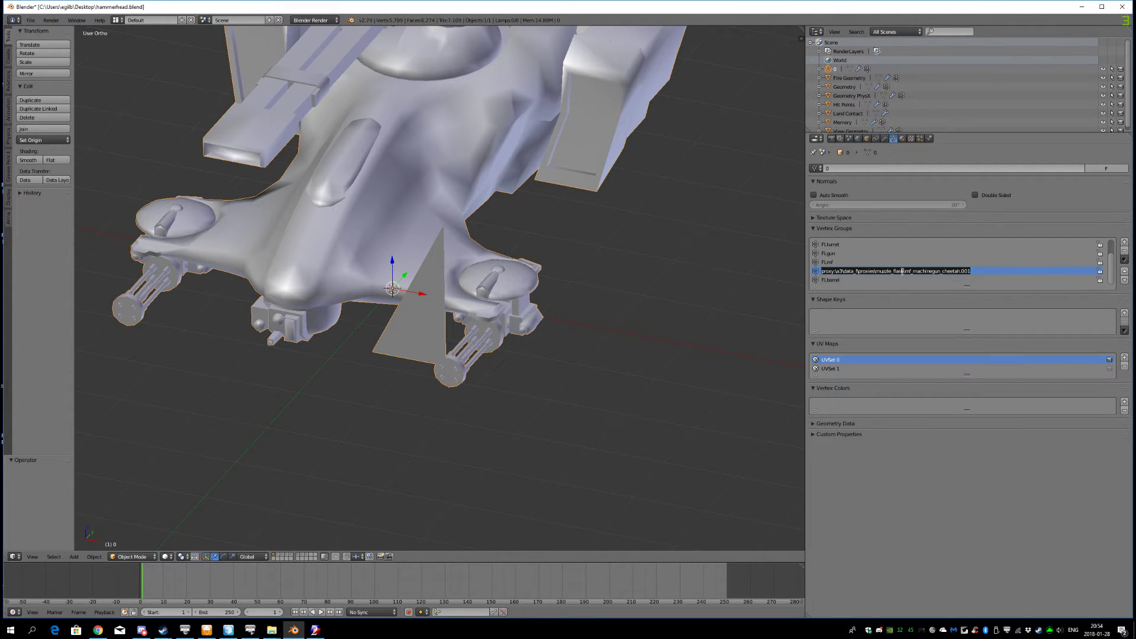
key(Return)
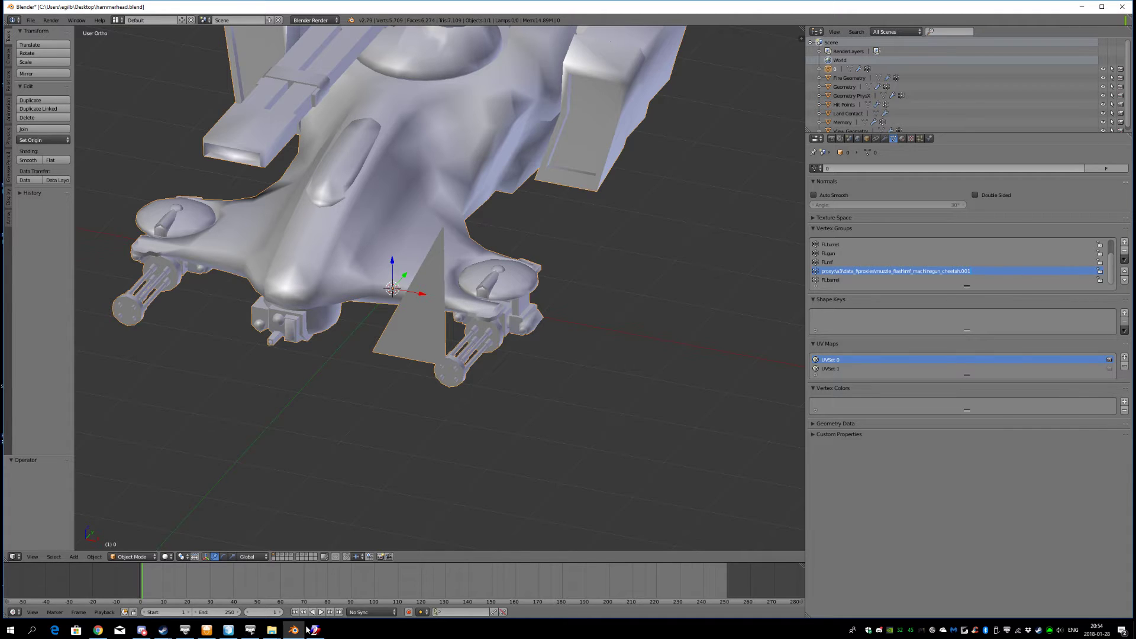
click(275, 631)
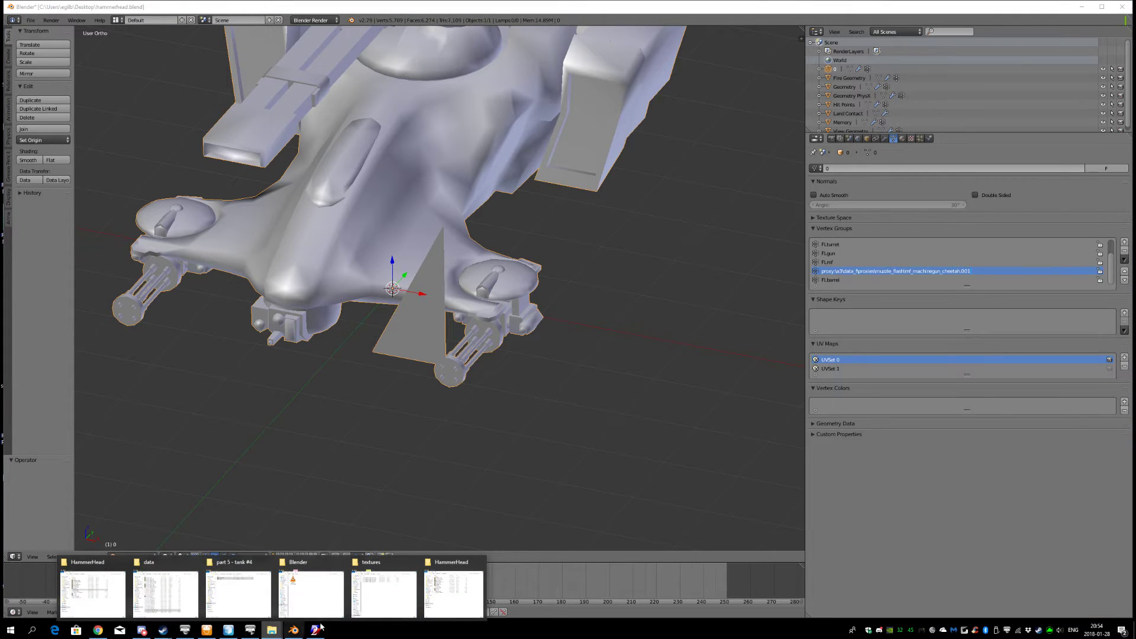
click(454, 593)
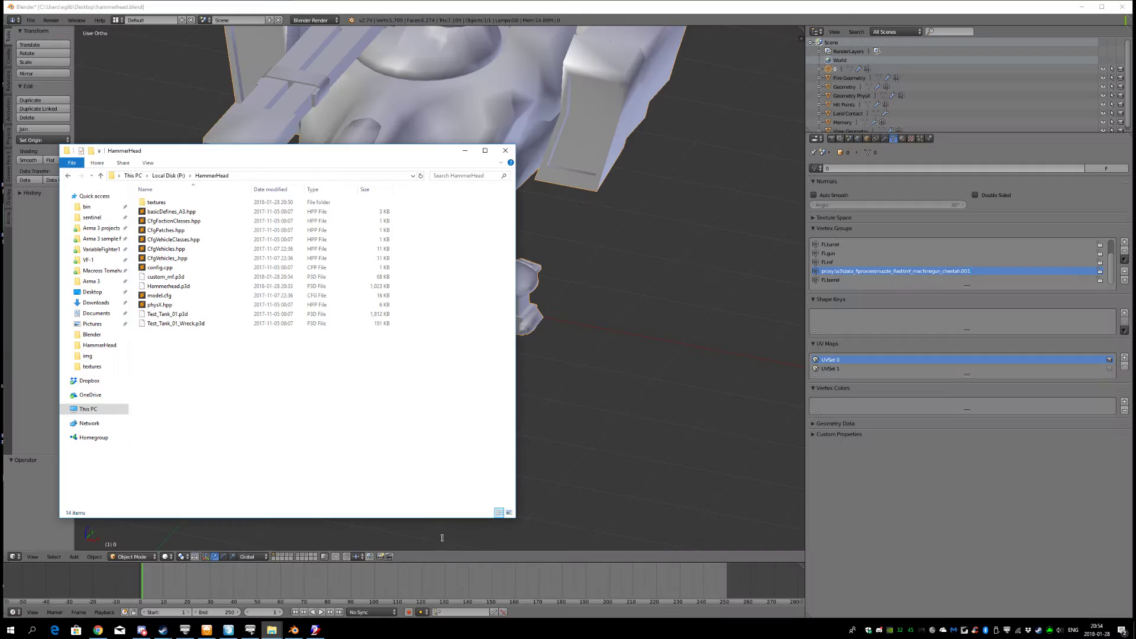
click(170, 280)
click(170, 278)
key(ctrl+c)
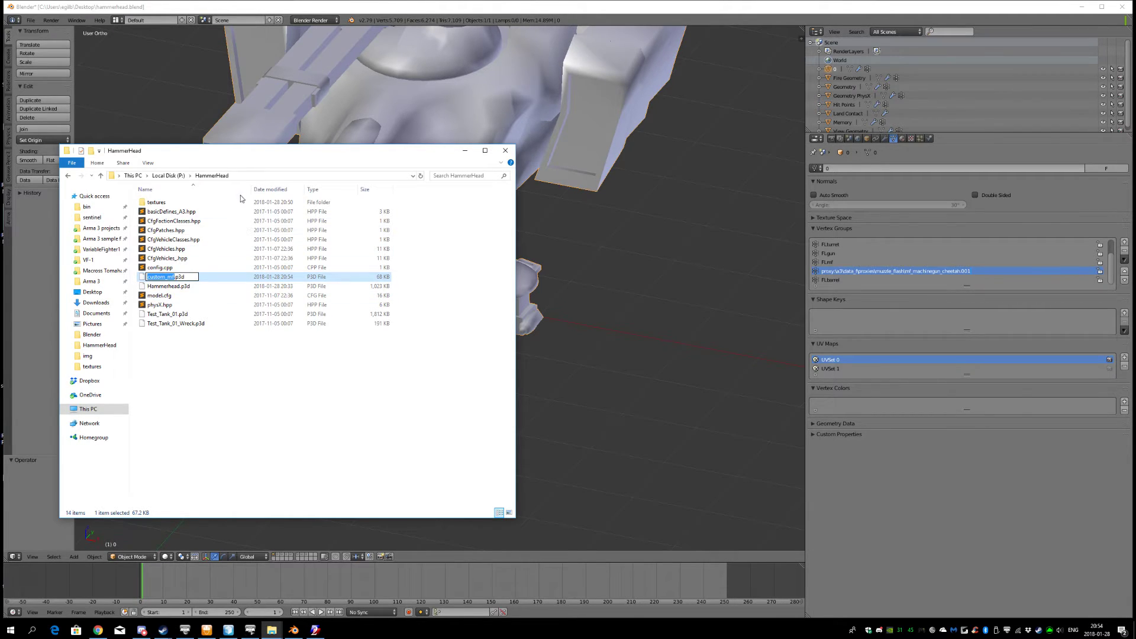
Compose the path P:\HammerHead\custom_mf in the folder window, highlight the part after the drive letter and discard it
click(246, 175)
click(245, 176)
text(\HammerHead\)
key(ctrl+v)
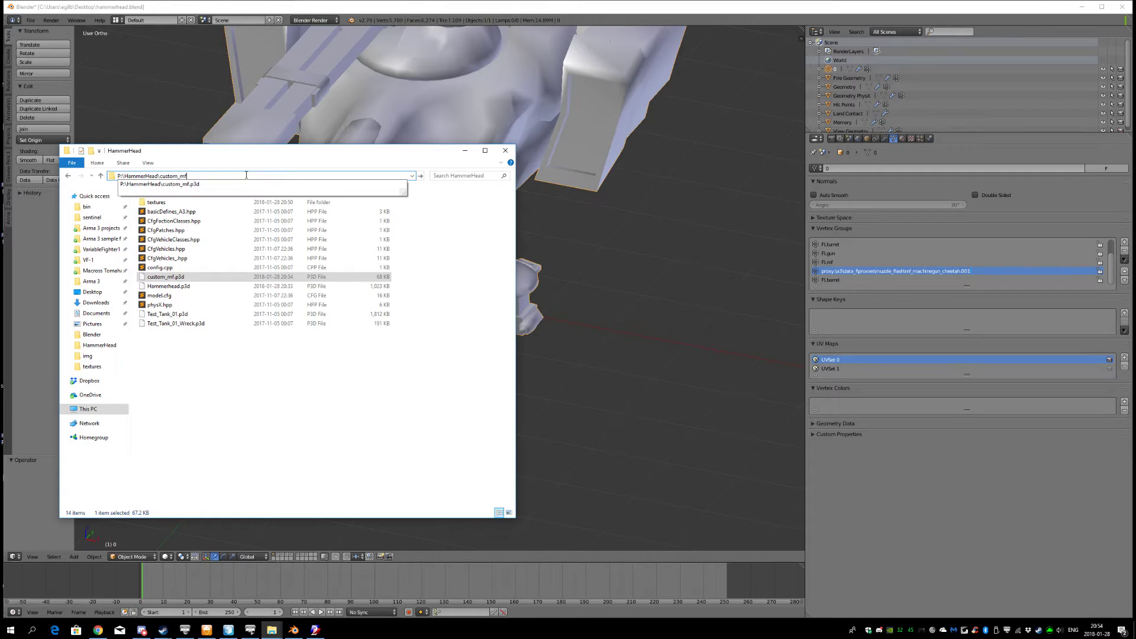
key(shift+Home)
key(shift+Right)
key(shift+Right)
key(shift+Right)
click(302, 430)
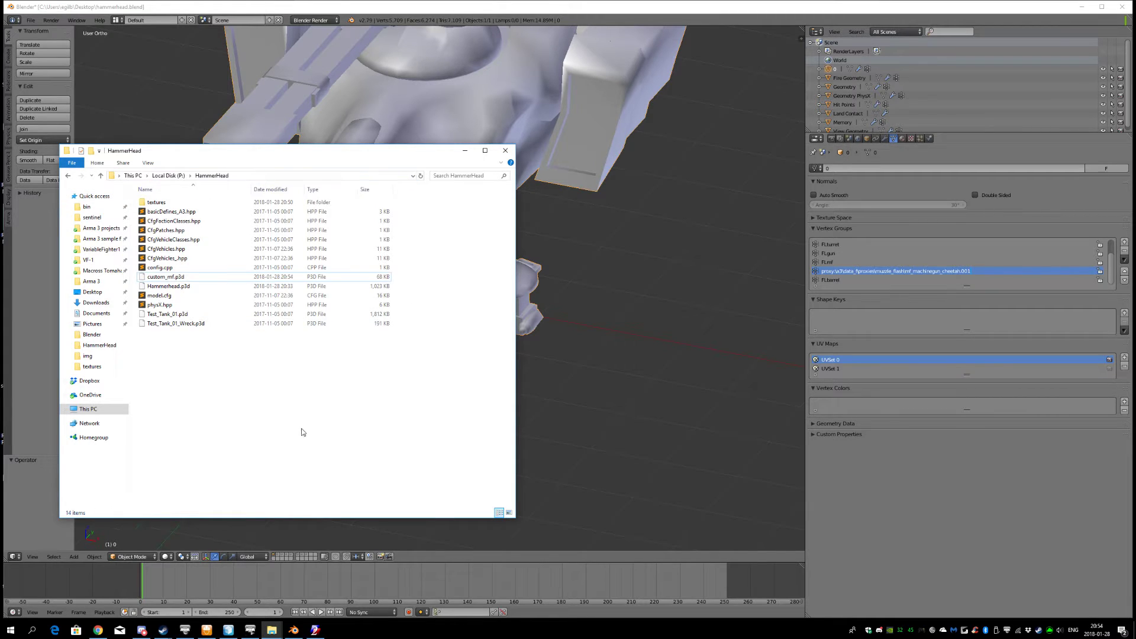
Rename the muzzle flash proxy's vertex group to proxy:\HammerHead\custom_mf.001, replacing the machinegun_cheetah path
double_click(866, 271)
click(821, 272)
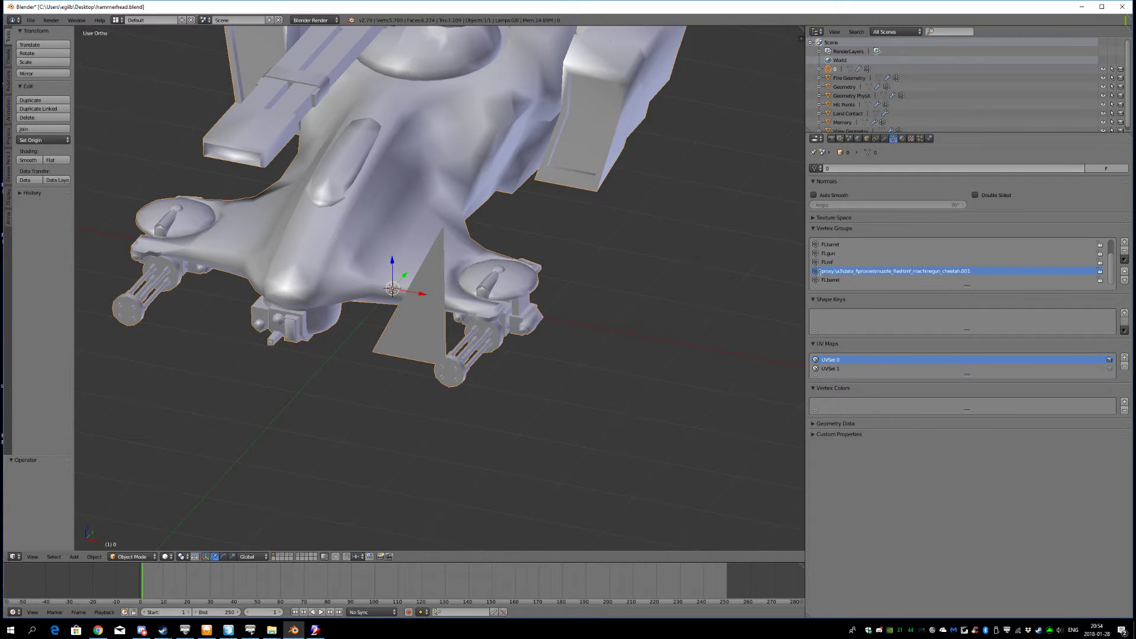
drag(822, 272, 834, 271)
click(840, 271)
key(shift+End)
text(\HammerHead\custom_mf)
key(Return)
Try adding another vertex group using the HammerHead\custom_mf proxy name, and remove it from the enlarged list
double_click(906, 271)
click(917, 271)
scroll(598, 275, down, 3)
middle_drag(599, 275, 577, 305)
scroll(557, 298, up, 4)
scroll(633, 292, up, 1)
scroll(632, 292, down, 1)
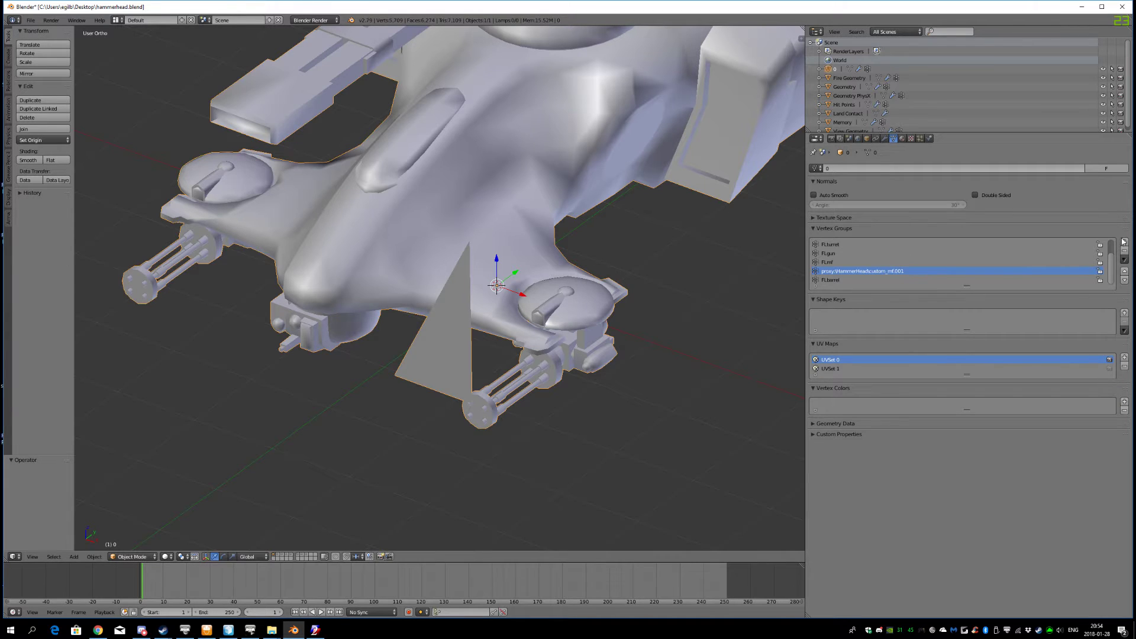
scroll(184, 276, down, 2)
shift+middle_drag(184, 276, 221, 288)
scroll(237, 293, up, 2)
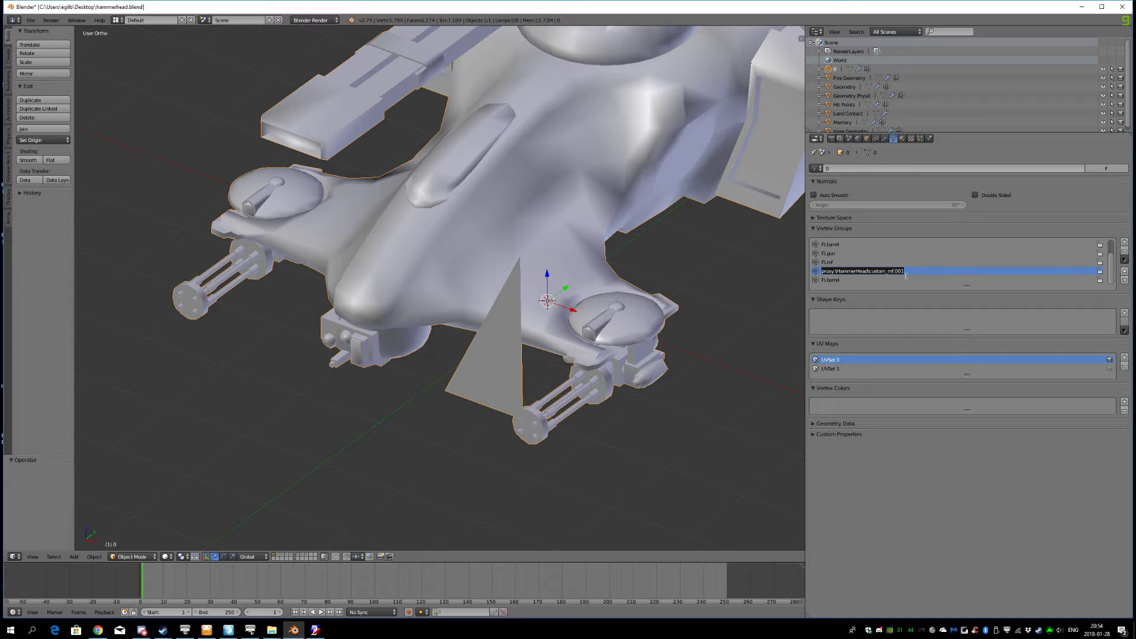
click(1124, 244)
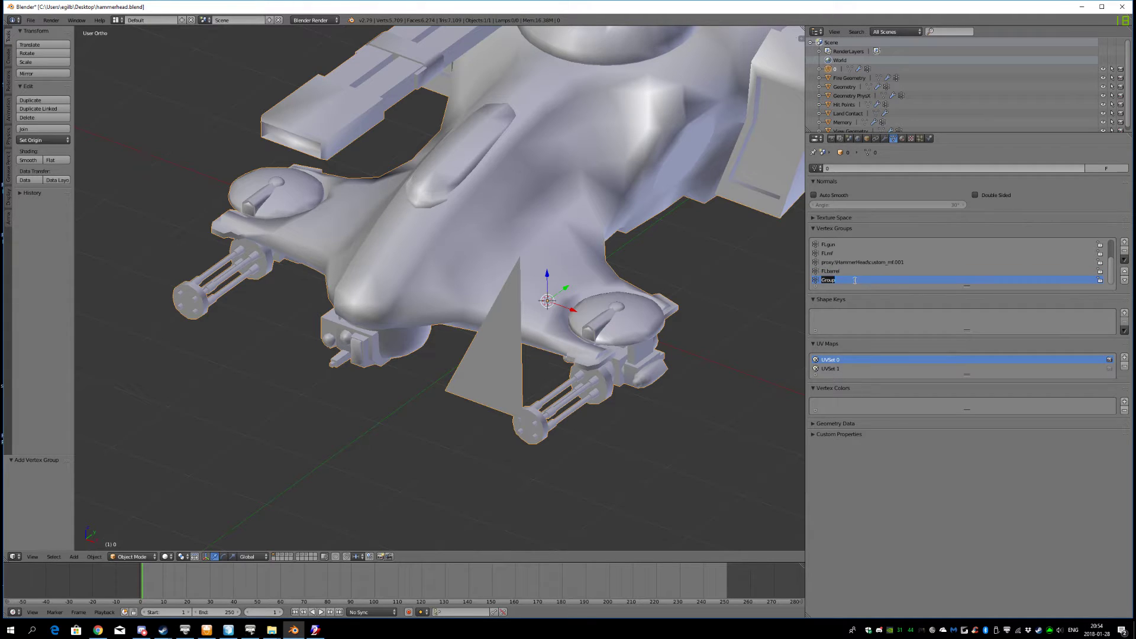
text(proxy:HammerHead\custom_mf.001)
key(Return)
scroll(559, 329, down, 1)
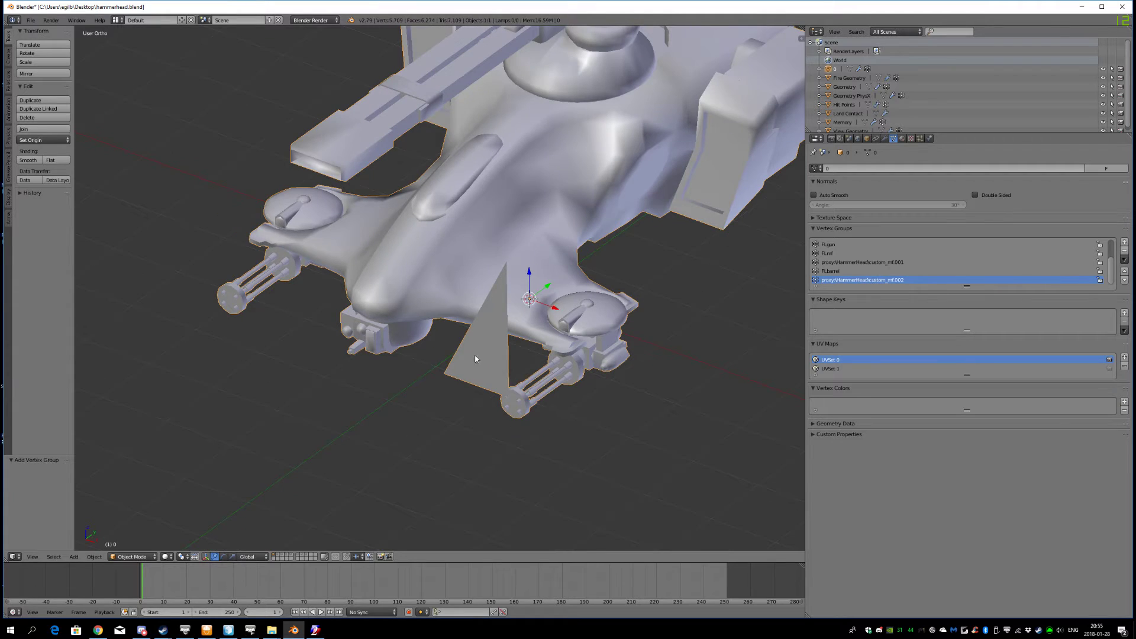
drag(967, 284, 861, 312)
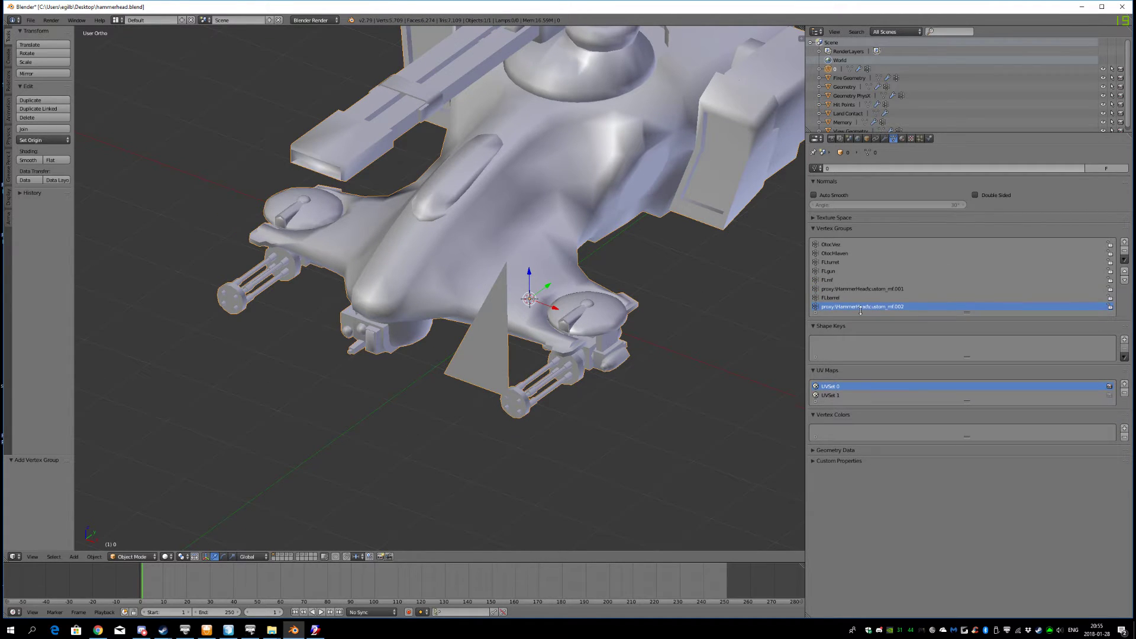
click(1125, 250)
Select the proxy triangle in Edit Mode through the custom_mf.001 vertex group to check its assignment
click(868, 291)
key(Tab)
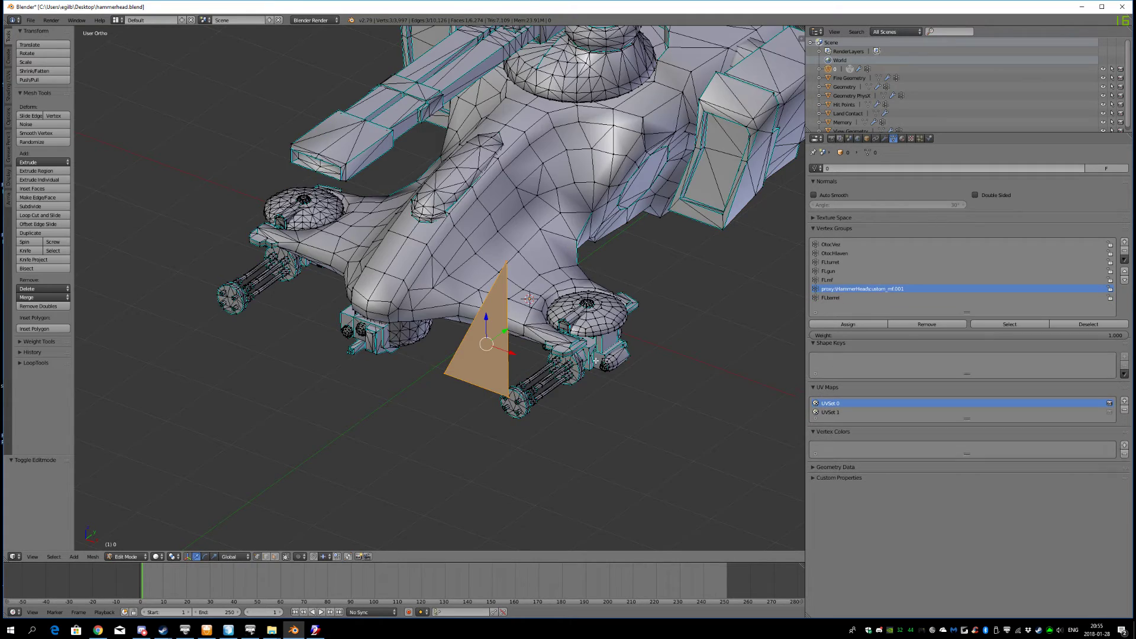
scroll(586, 310, up, 3)
shift+middle_drag(601, 372, 566, 310)
key(a)
click(1024, 323)
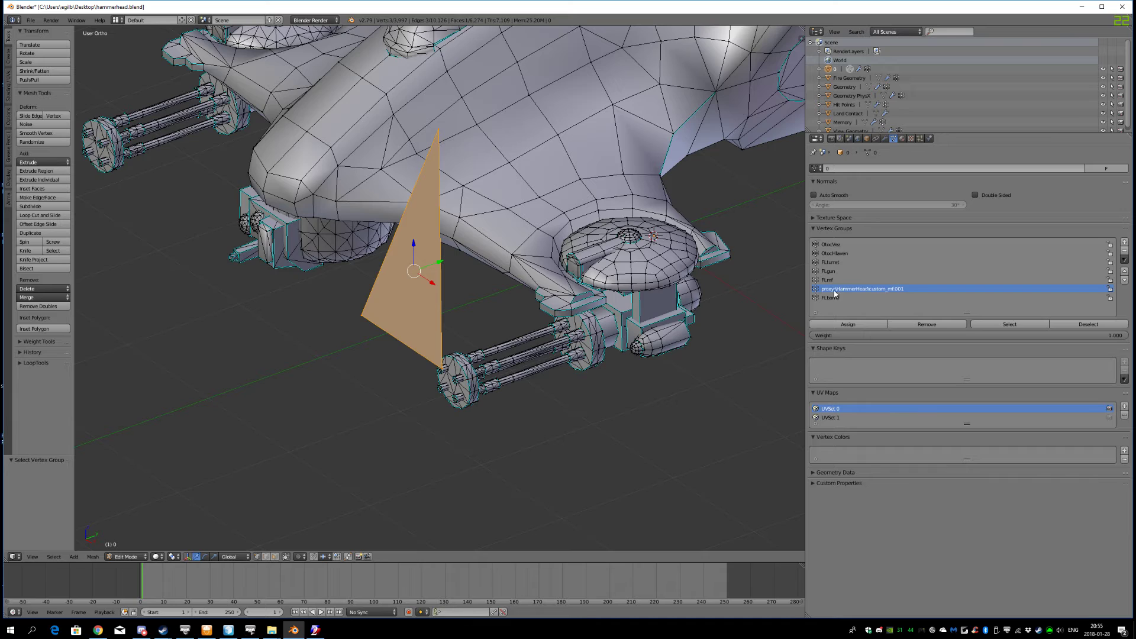
scroll(516, 325, down, 3)
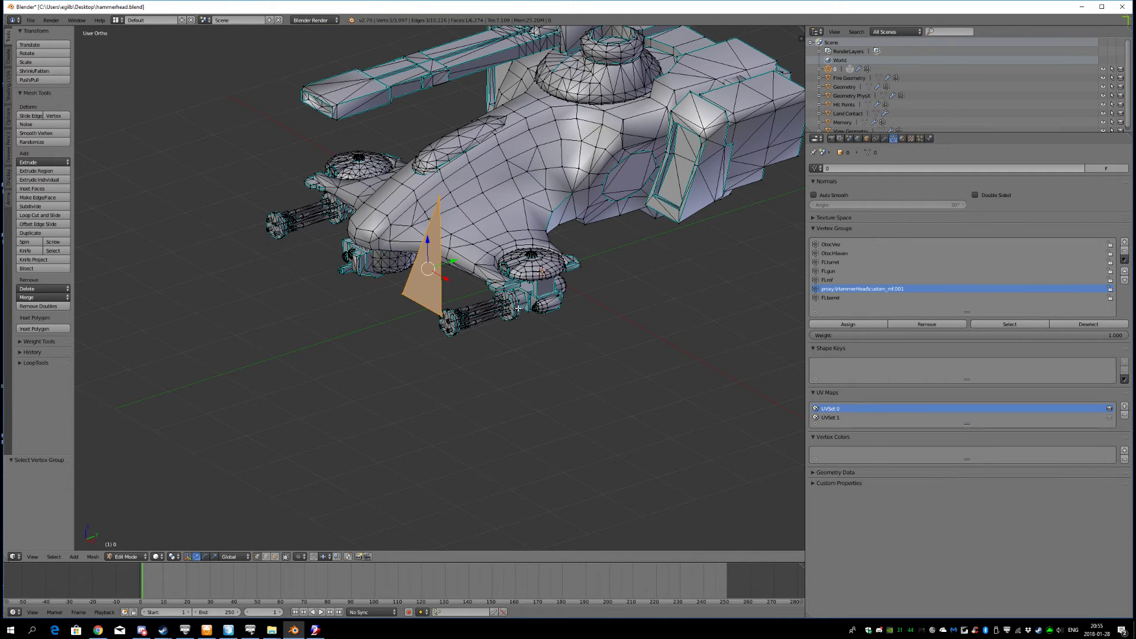
Save hammerhead.blend and export the tank as Arma P3D, overwriting Hammerhead.p3d in the P:\HammerHead folder
key(ctrl+s)
click(31, 21)
mouse_move(77, 205)
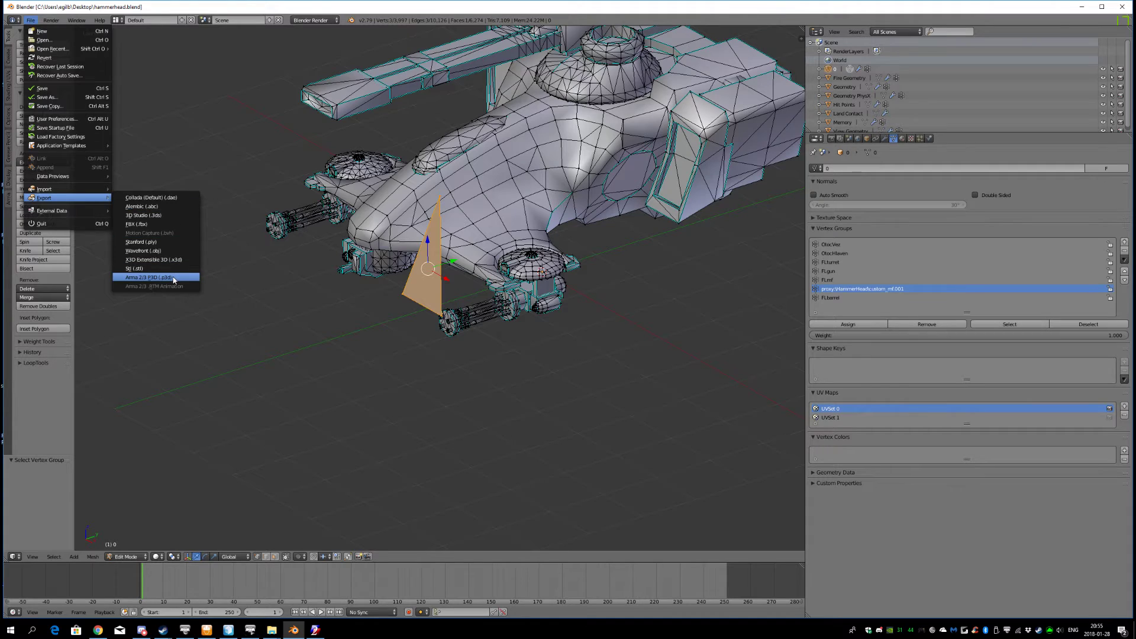
click(172, 277)
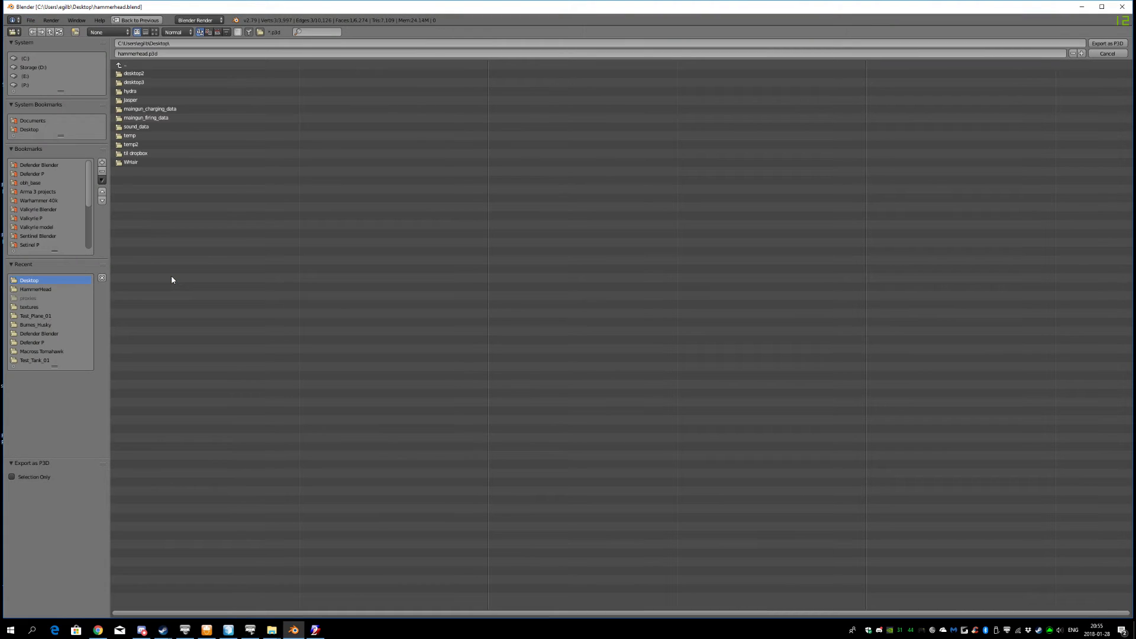
click(30, 130)
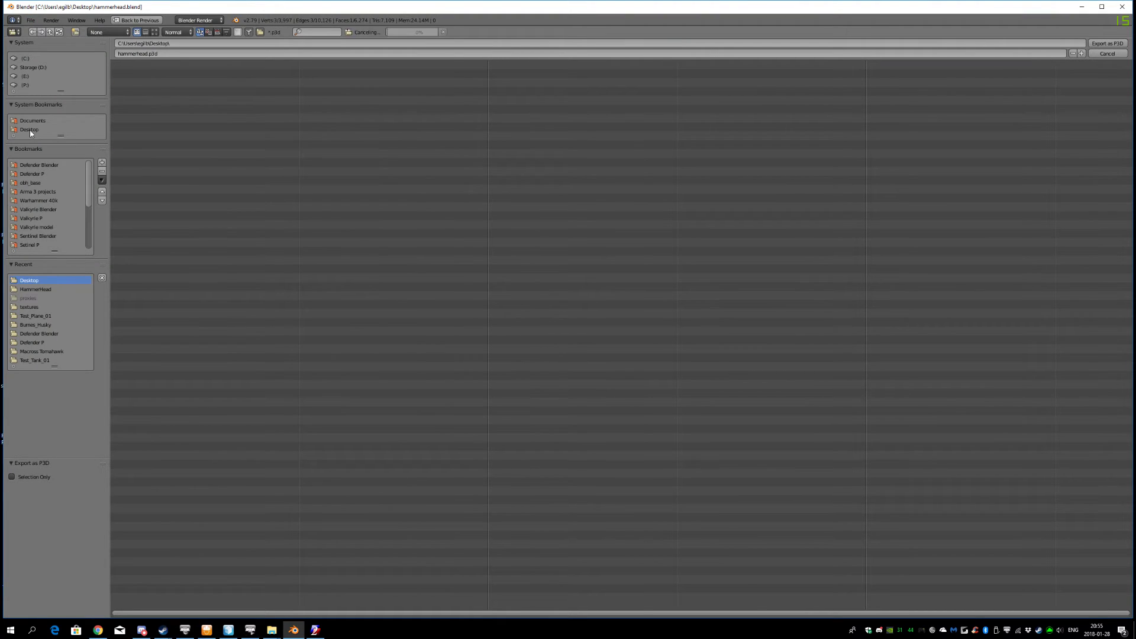
click(25, 87)
click(138, 254)
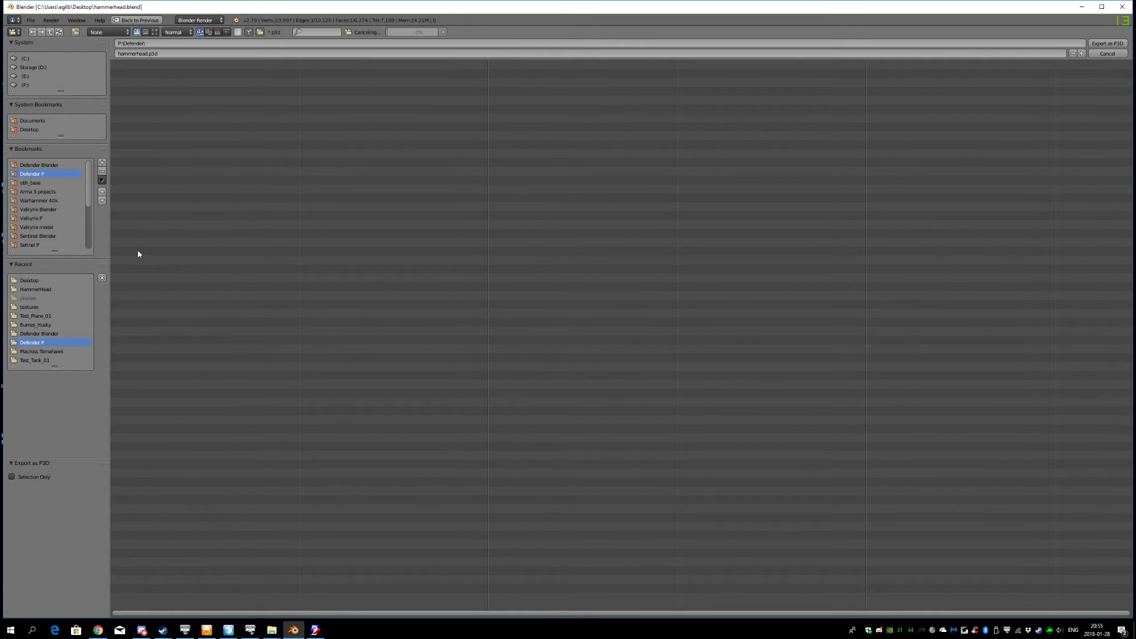
click(133, 64)
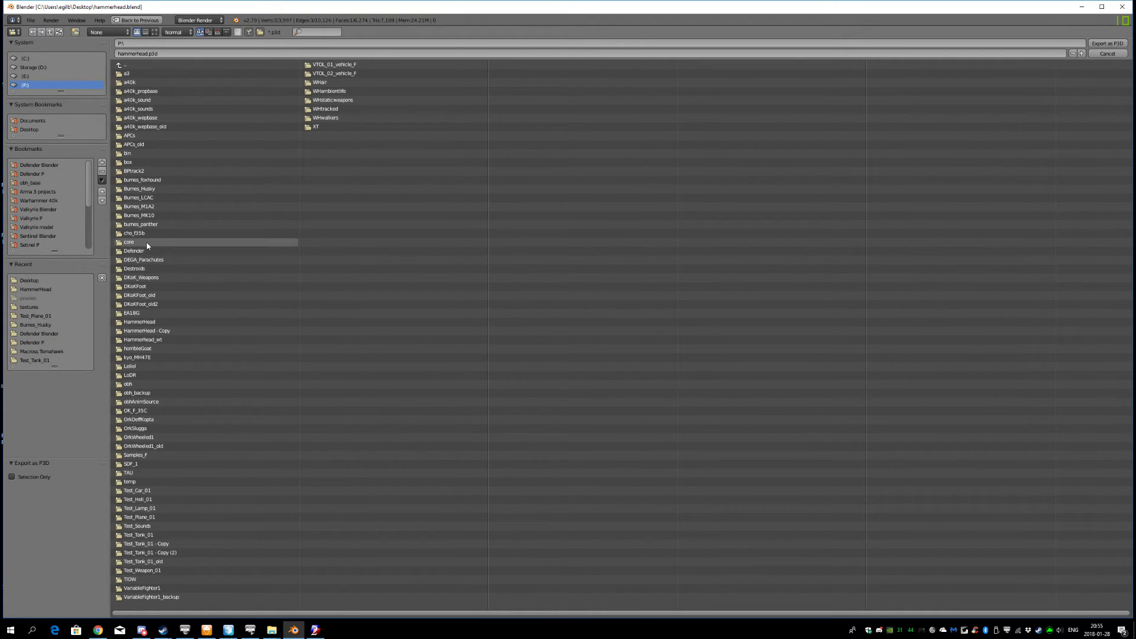
click(149, 322)
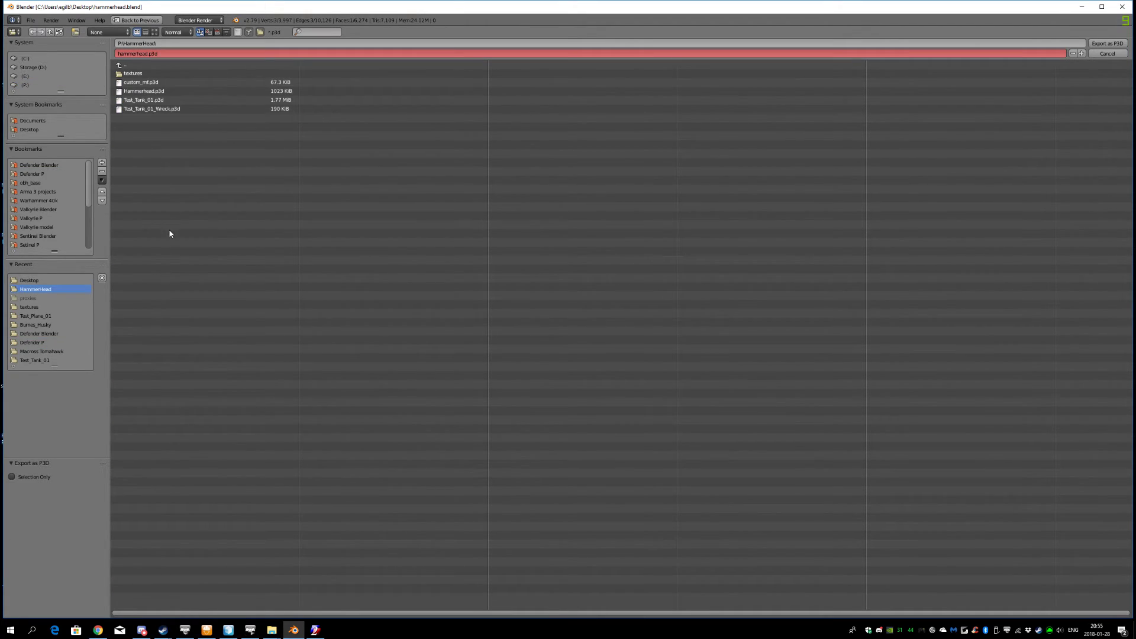
click(139, 90)
double_click(140, 90)
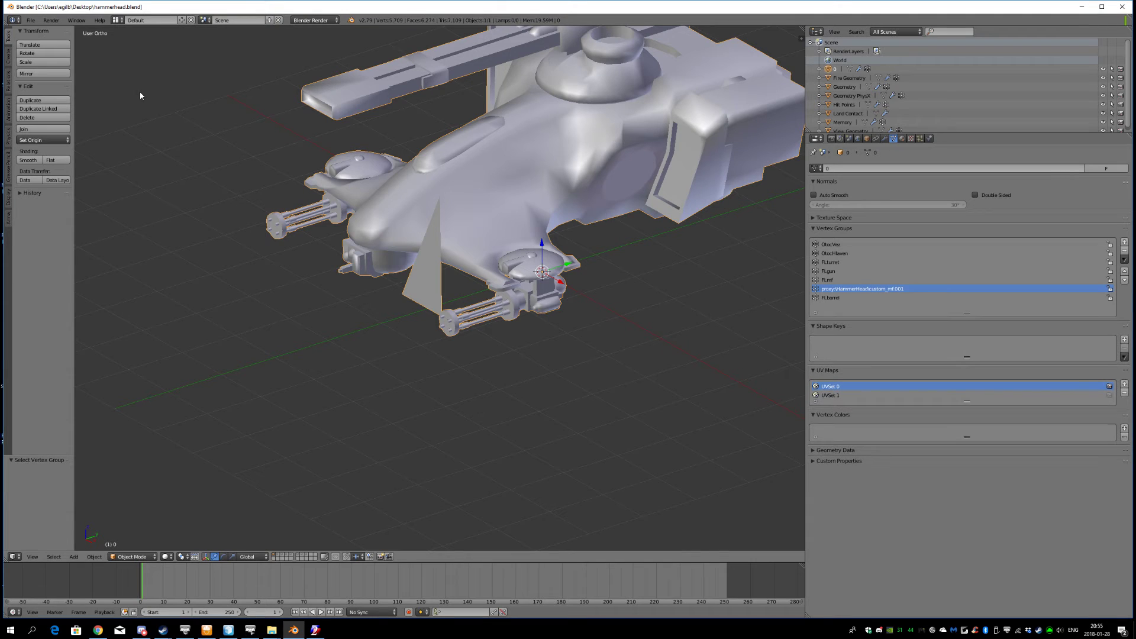
Switch to Object Builder and open Hammerhead.p3d from the HammerHead folder
click(228, 631)
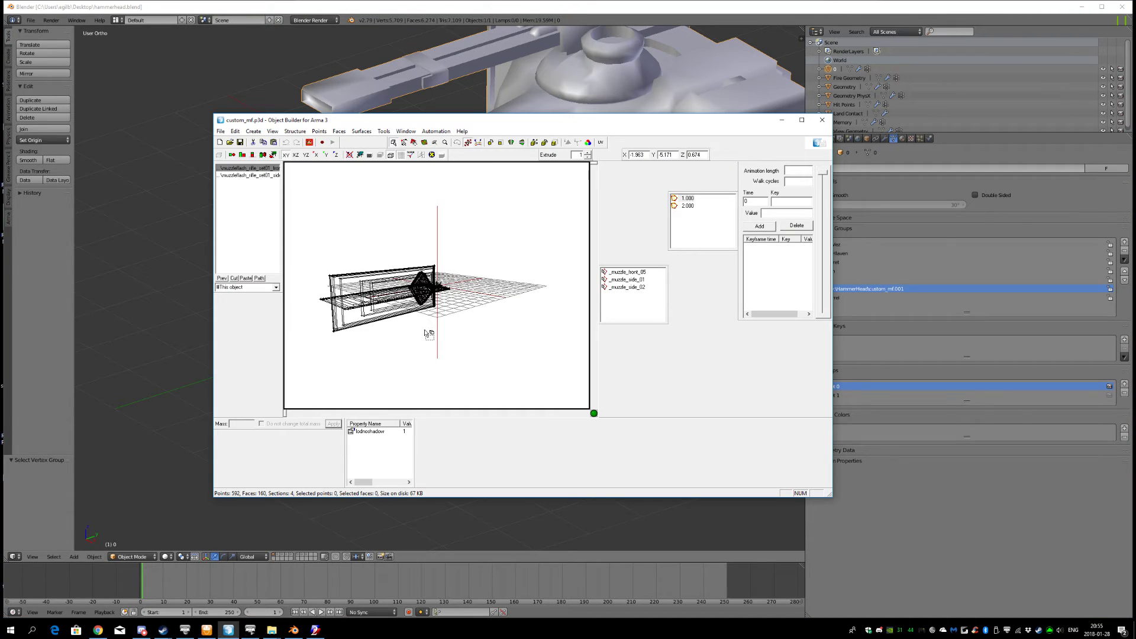
key(ctrl+o)
click(480, 277)
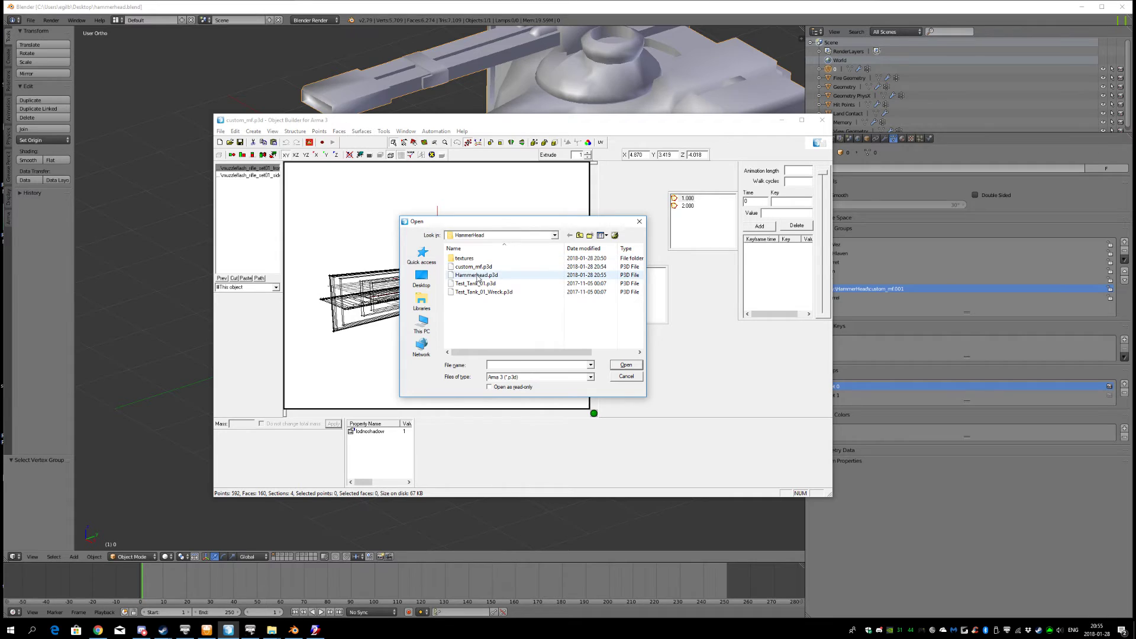
double_click(481, 277)
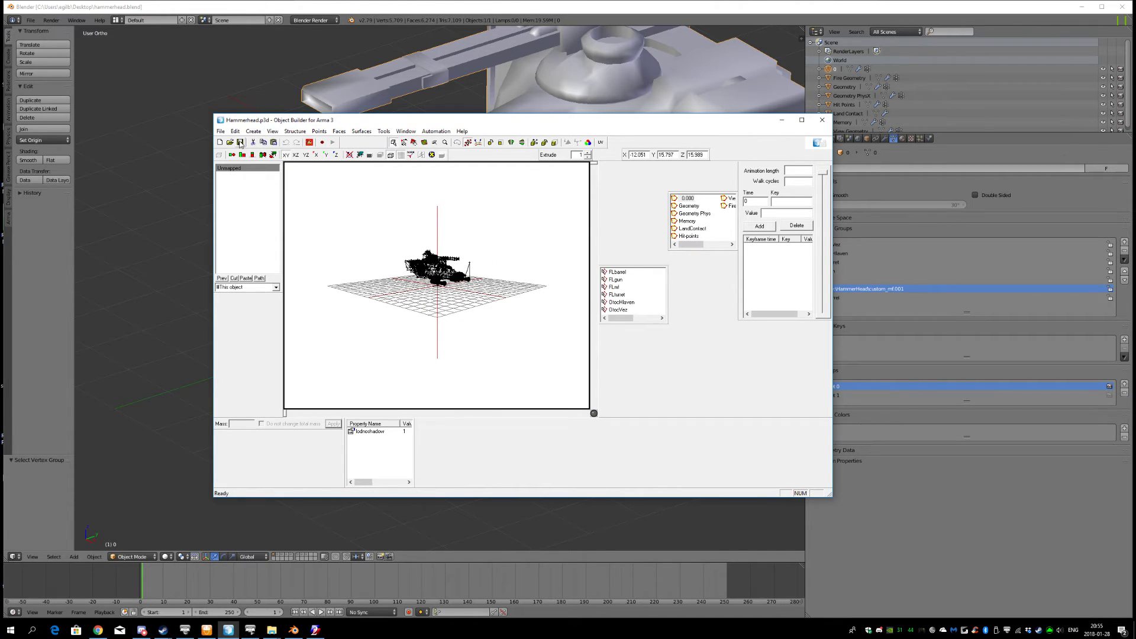
Switch to Arma 3 Addon Builder and pack P:\HammerHead, overwriting the existing HammerHead.pbo
click(207, 631)
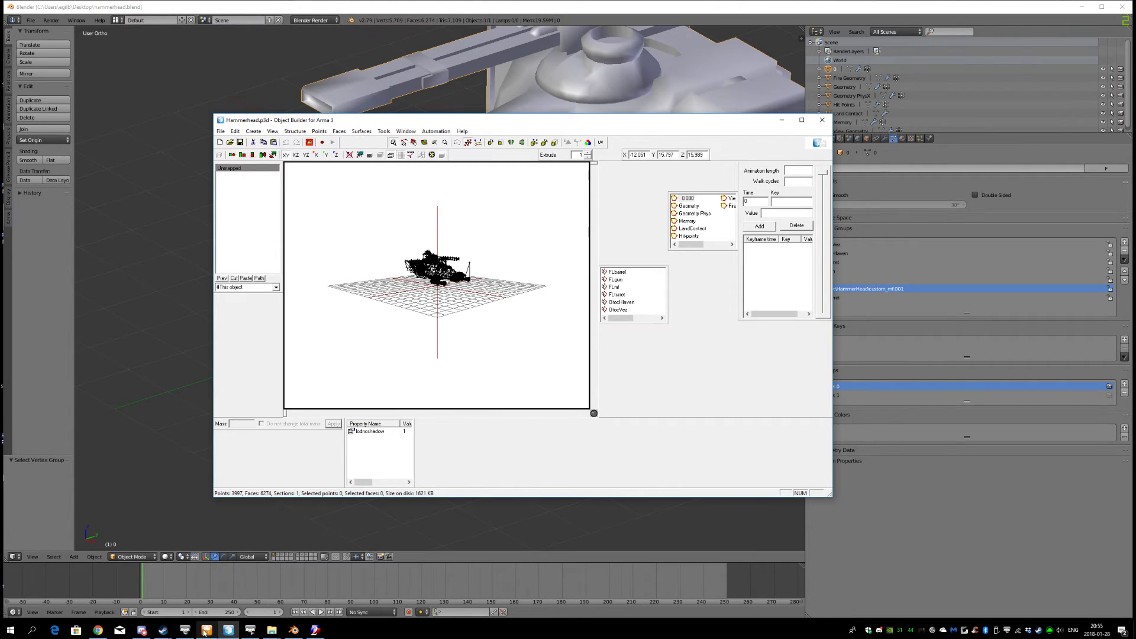
click(997, 195)
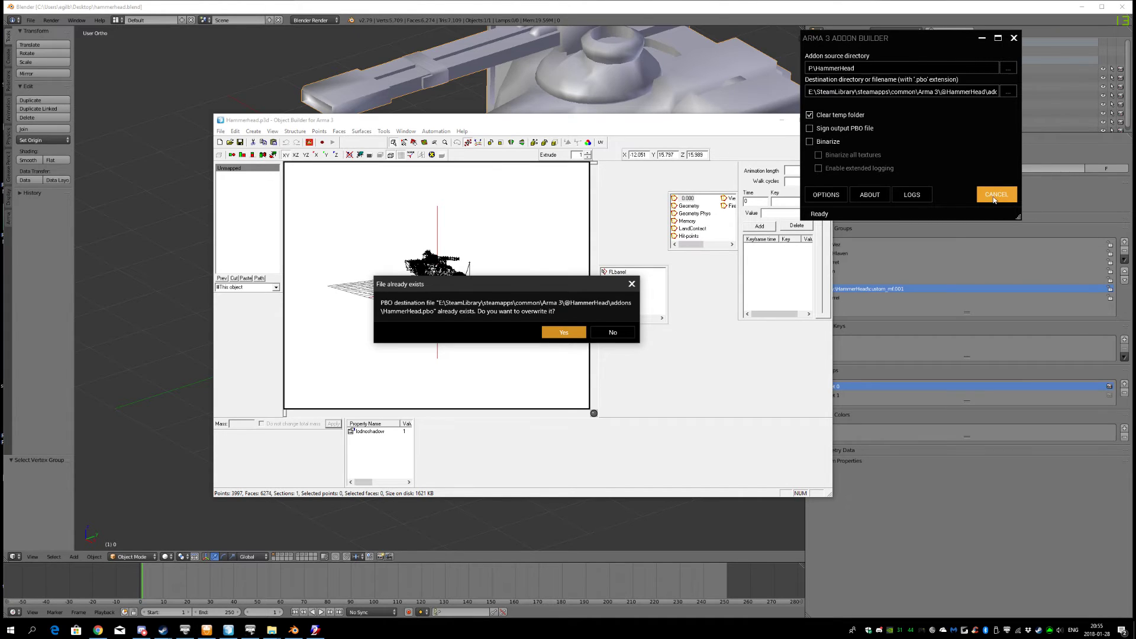
click(565, 334)
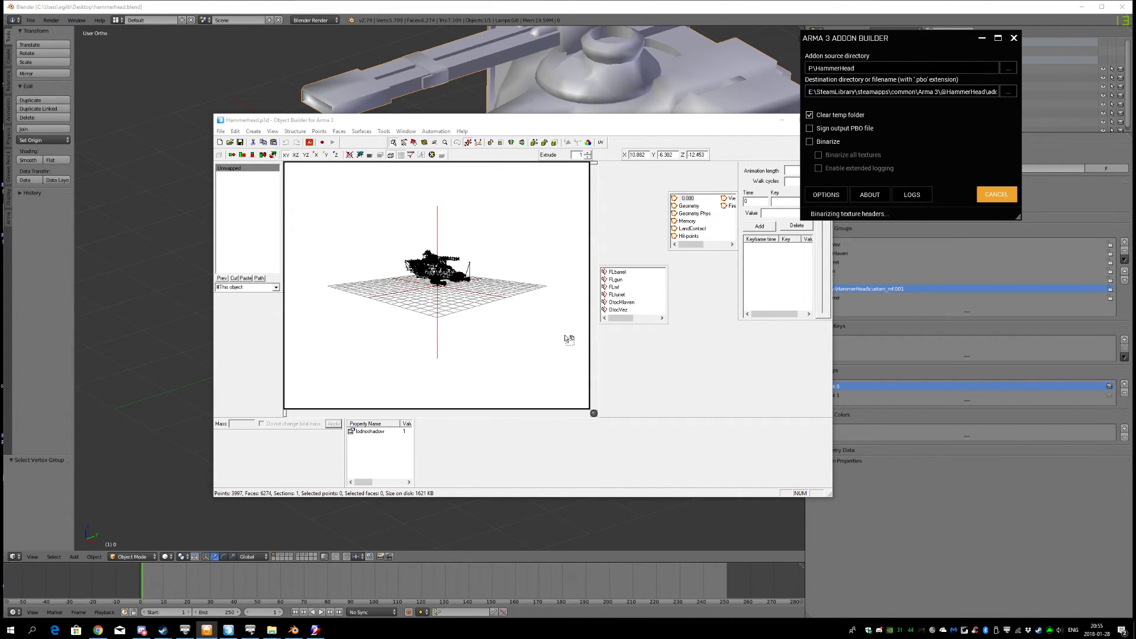
click(636, 352)
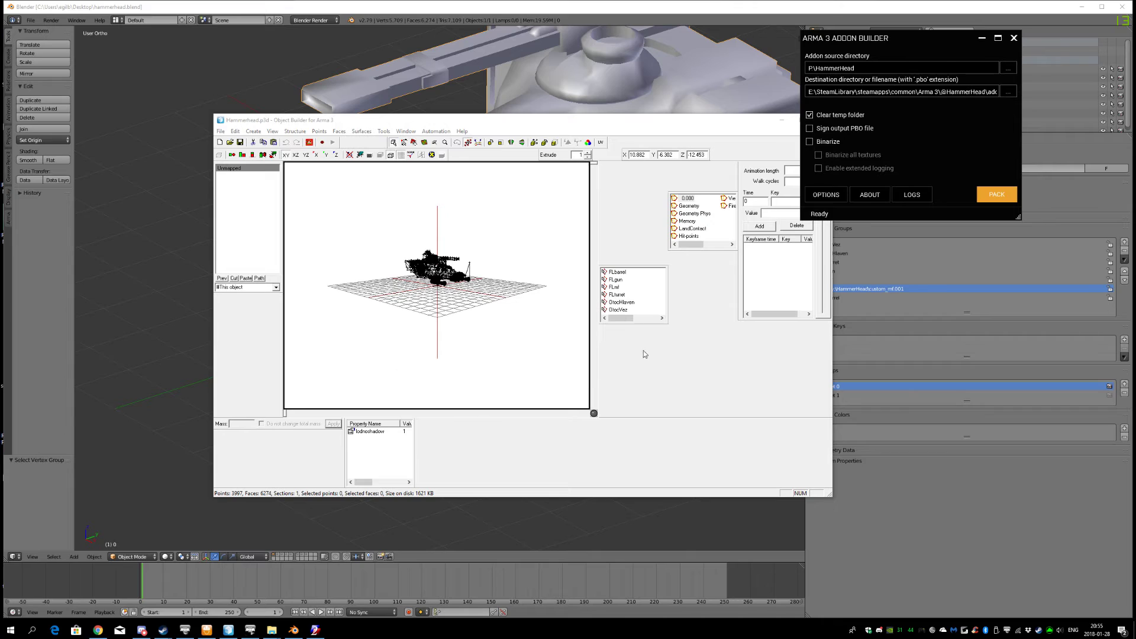
Launch Arma 3 and view the Hammerhead tank in the test_hammerhead scenario editor
click(250, 631)
click(393, 437)
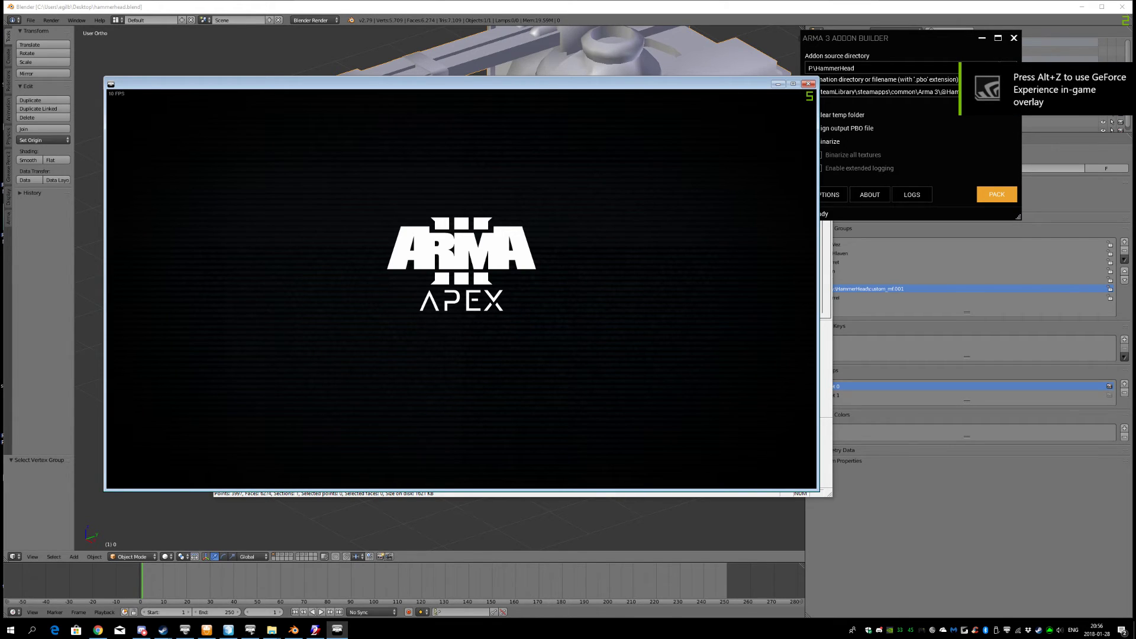
key(w)
right_drag(431, 326, 472, 356)
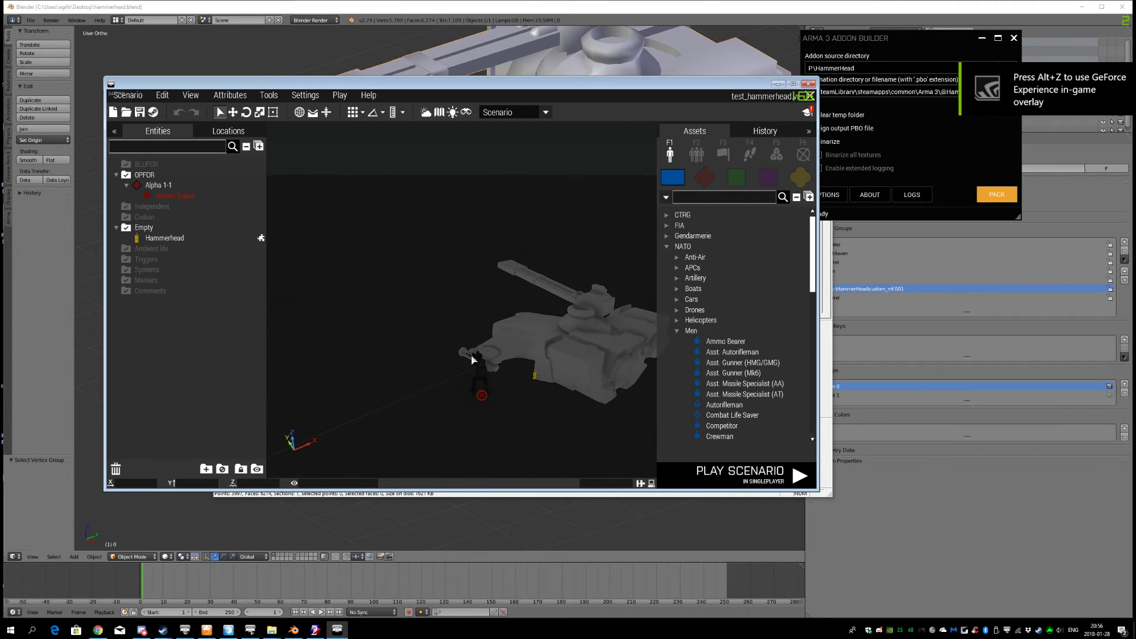
Move the OPFOR Ammo Bearer closer to the Hammerhead, save the scenario and play it in singleplayer
click(485, 397)
drag(502, 411, 505, 413)
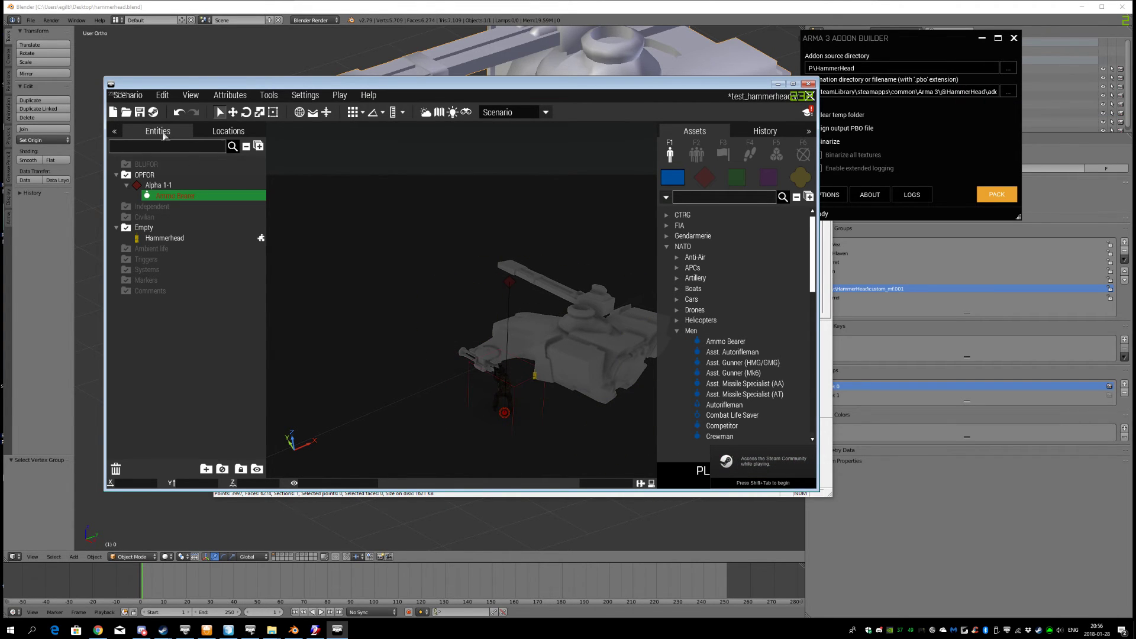
click(140, 113)
click(691, 475)
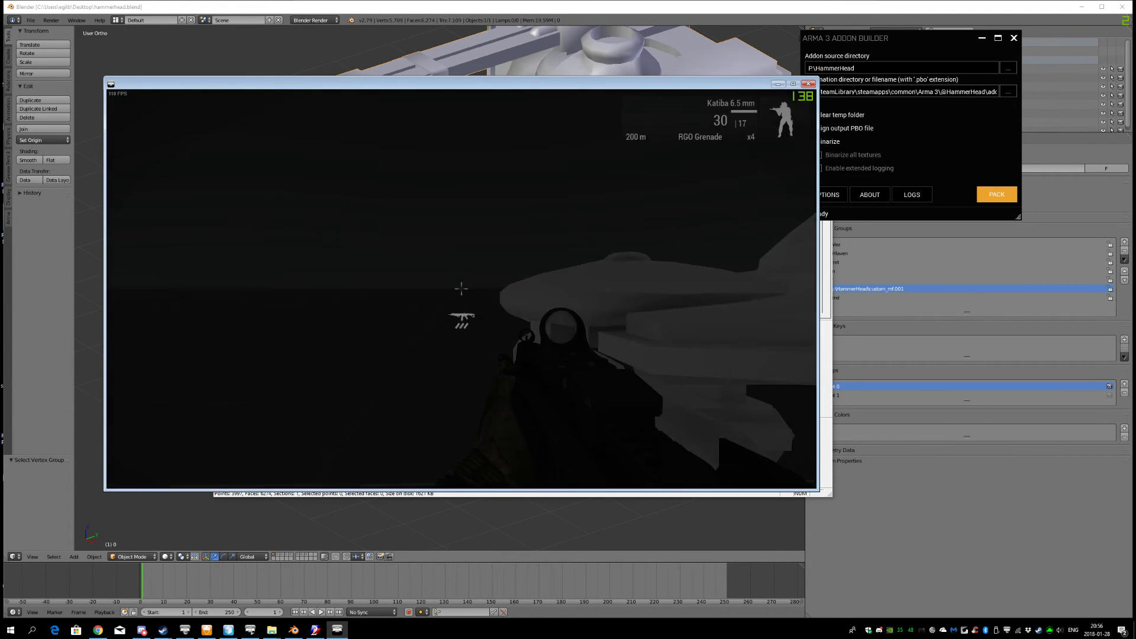
Get in the Hammerhead as Foot Left Gunner and test-fire the 2x M134 Minigun through the gunner sight
scroll(462, 289, down, 1)
scroll(462, 320, up, 2)
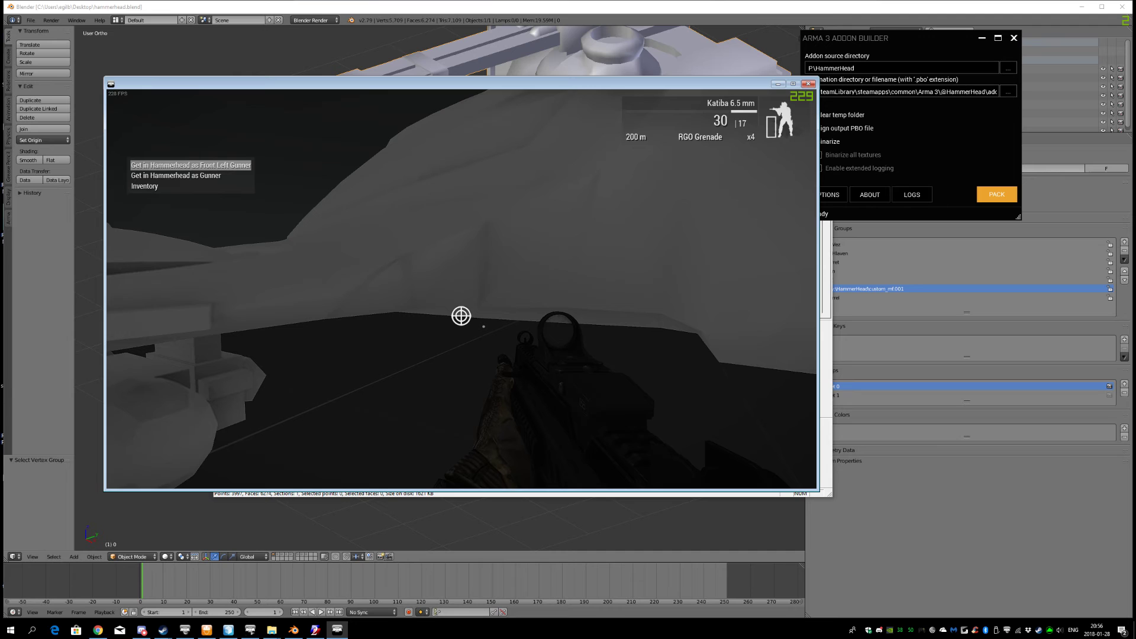
middle_click(461, 316)
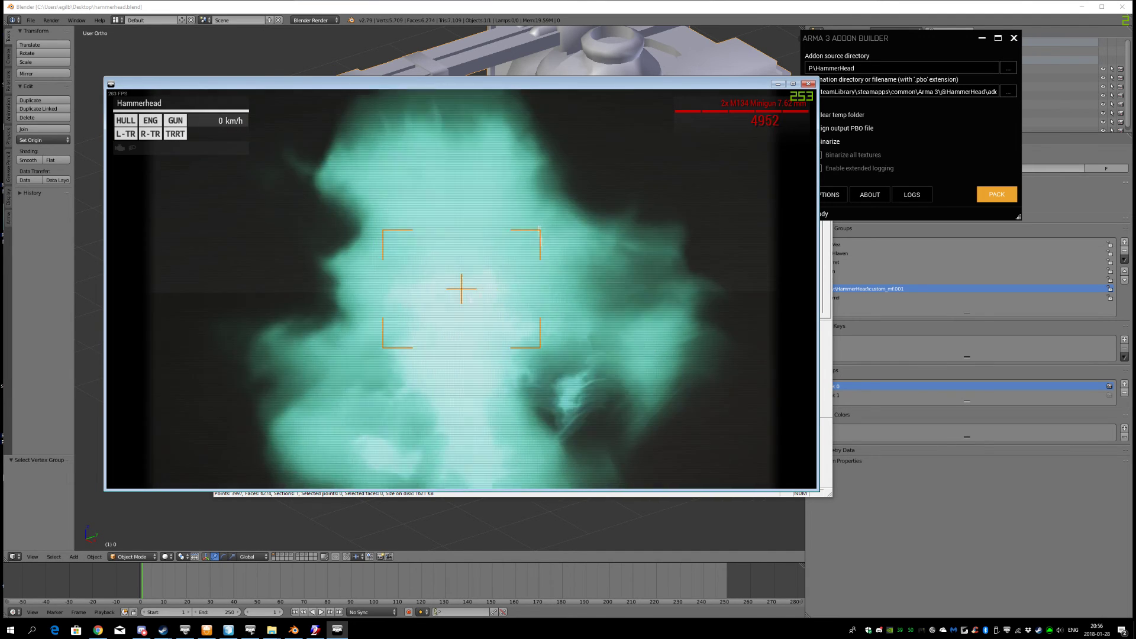
key(n)
click(461, 288)
Switch to the external view and fire the minigun in bursts to examine the custom muzzle flash from several angles around the tank
key(KP_Enter)
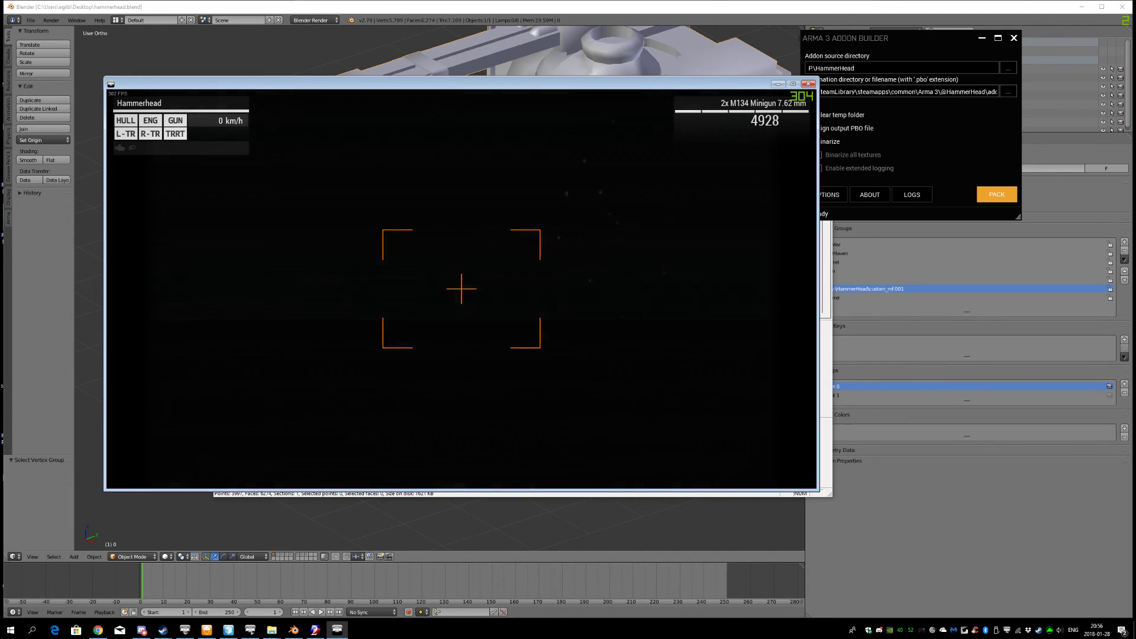
click(462, 288)
click(462, 289)
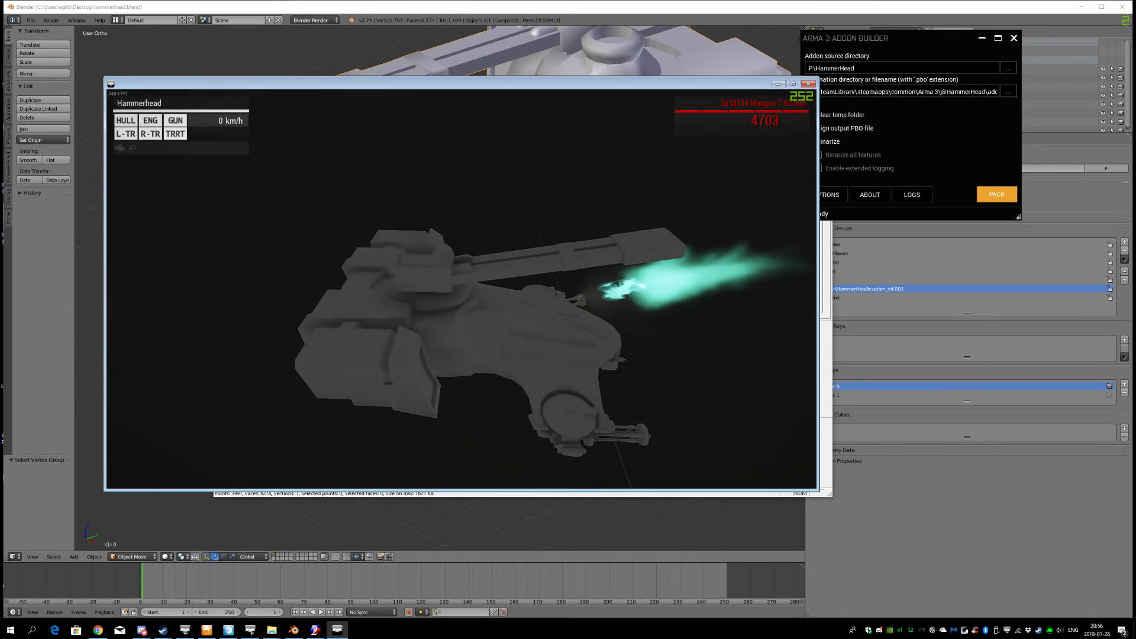
click(476, 214)
click(476, 213)
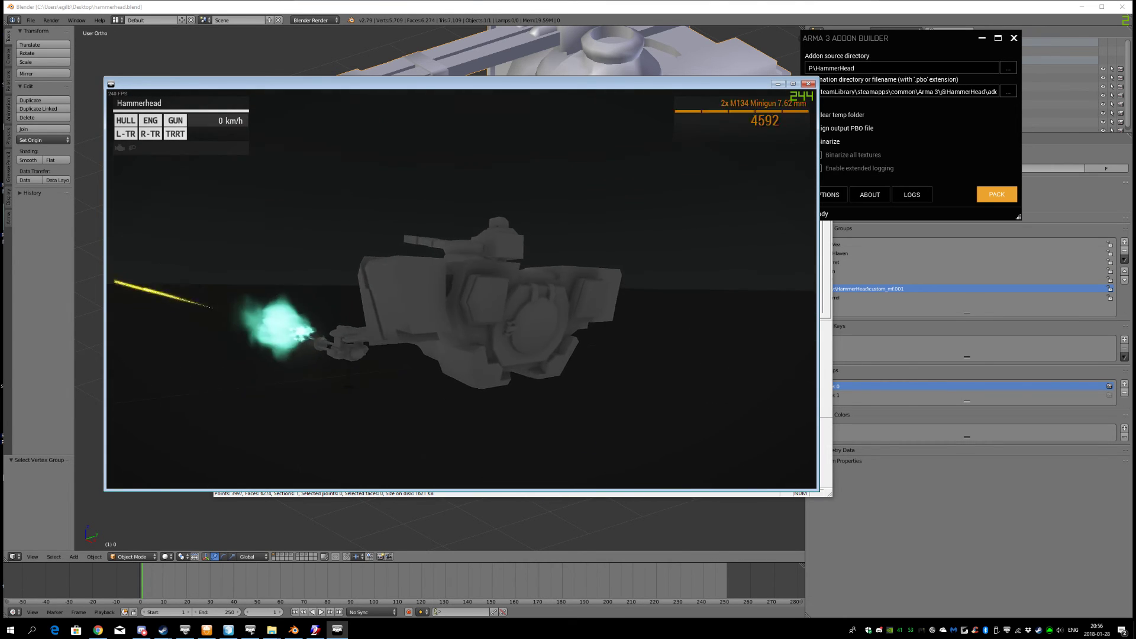
click(462, 289)
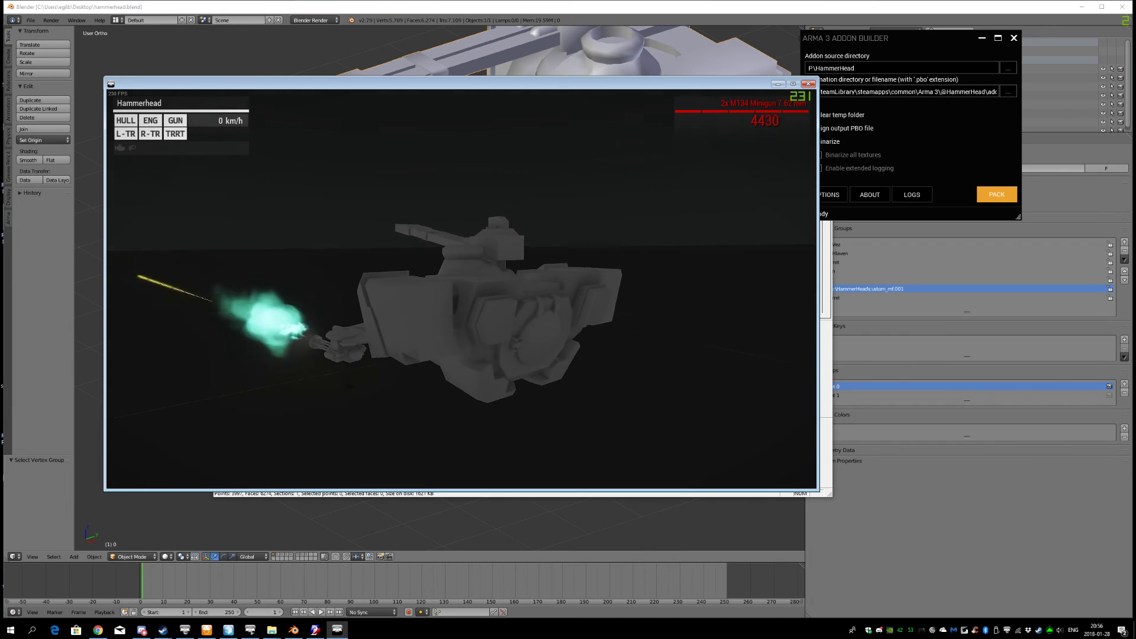
click(461, 289)
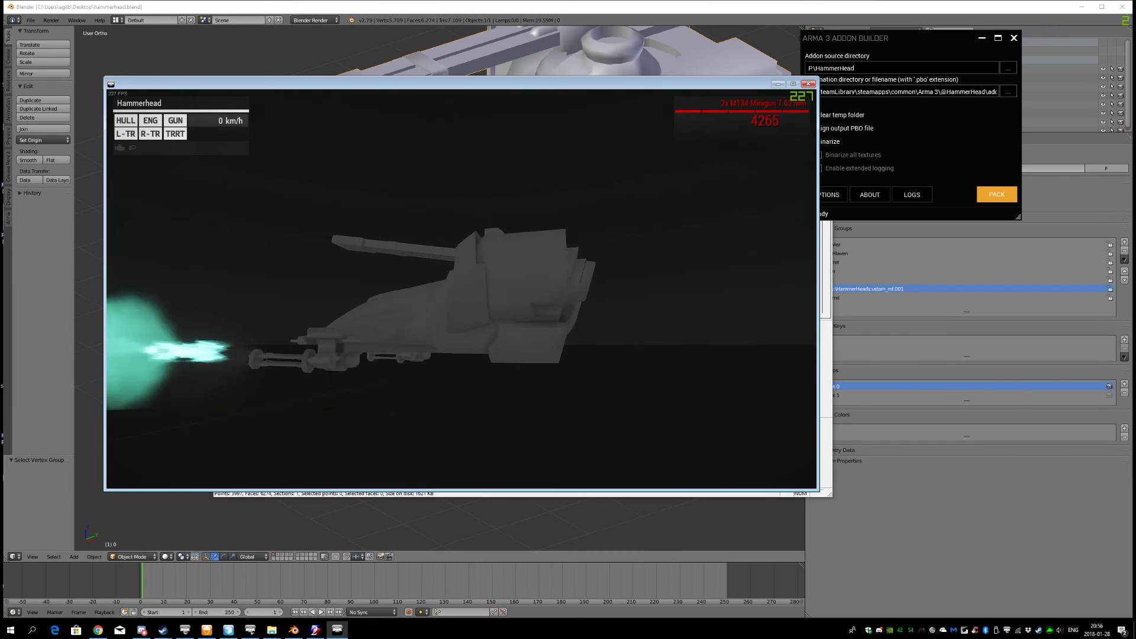
click(462, 289)
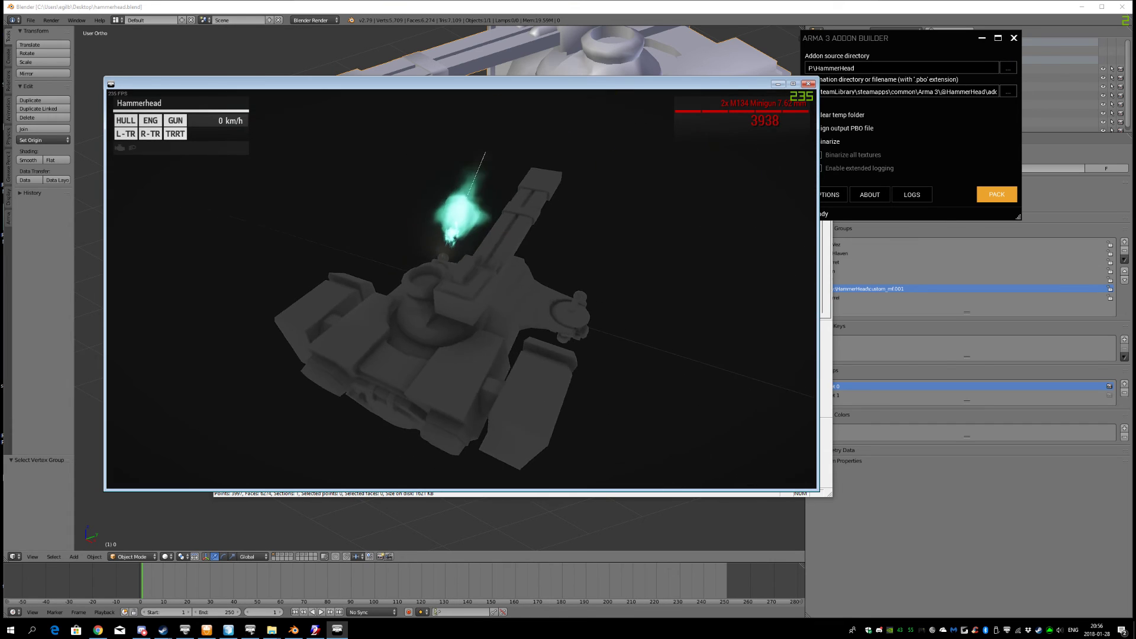
click(462, 289)
click(462, 289)
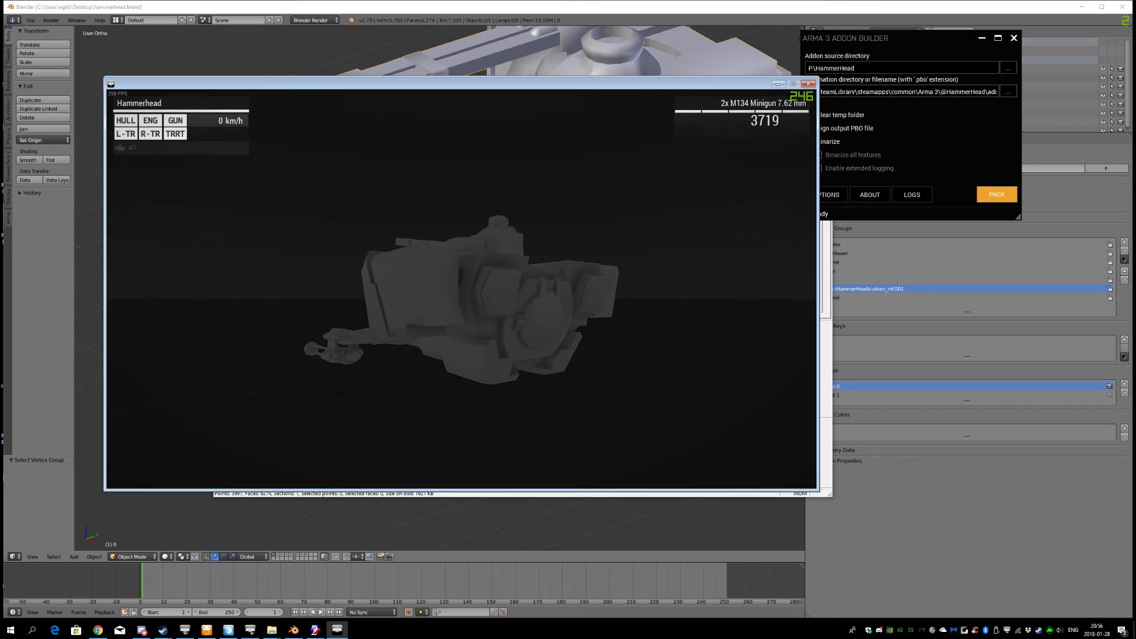
Alternate between the gunner sight and the external view while firing the minigun to compare how the muzzle flash looks in each
right_click(461, 289)
click(462, 289)
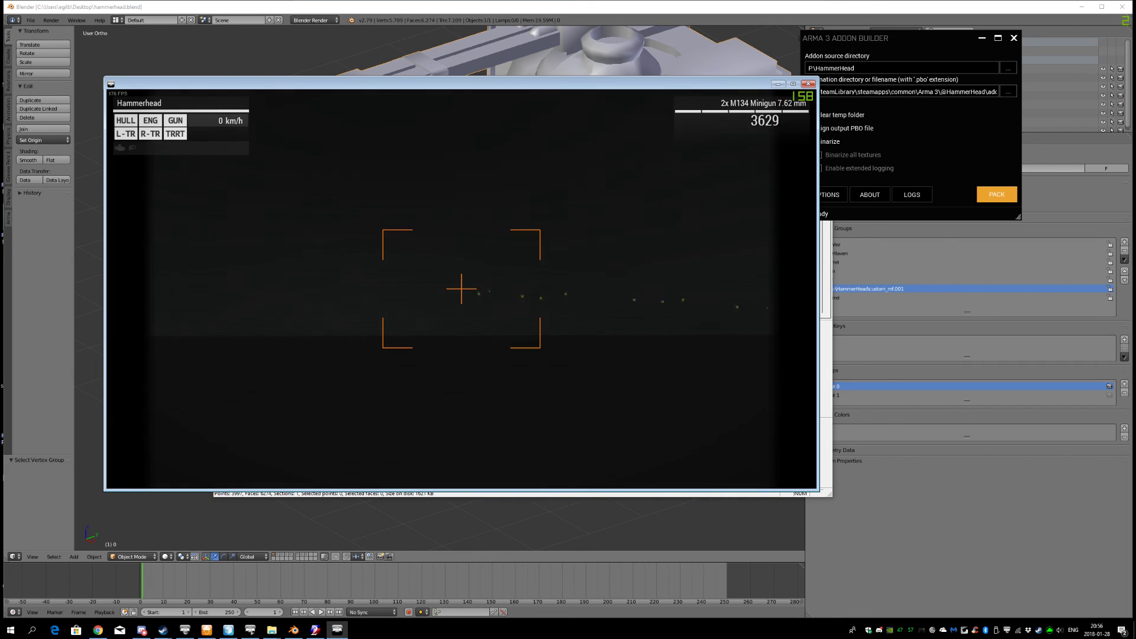
click(461, 289)
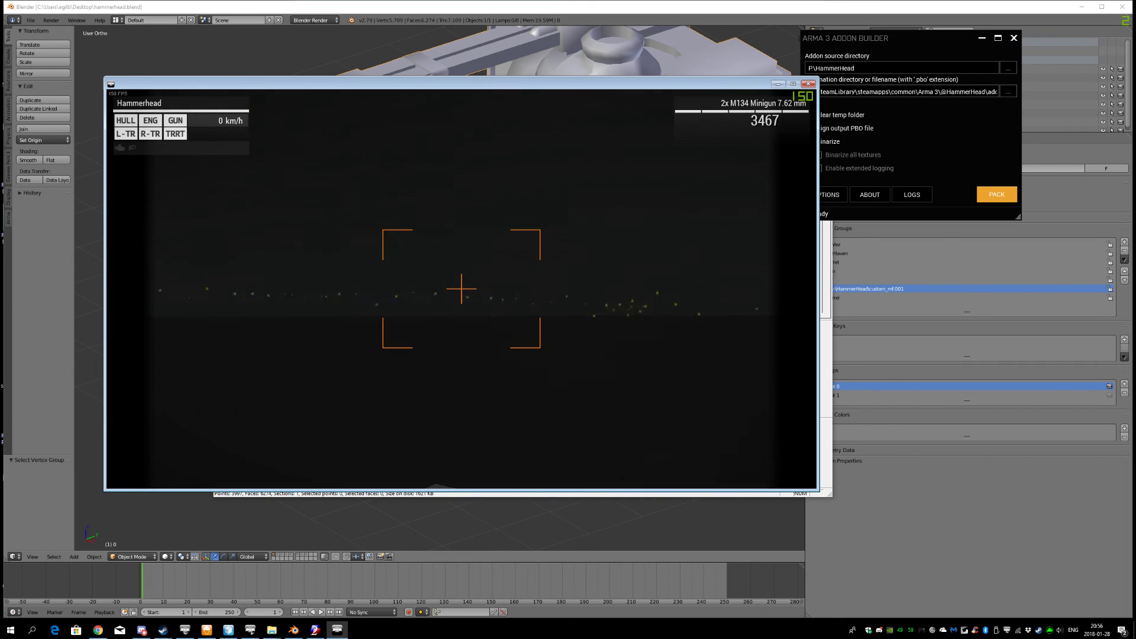
right_click(461, 288)
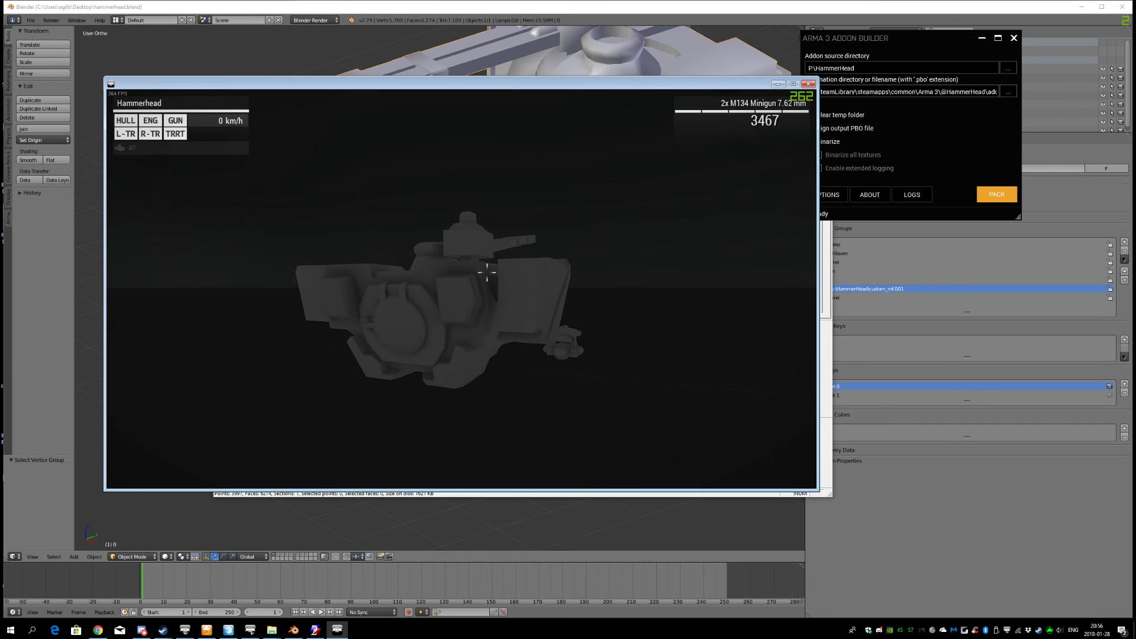
right_click(462, 289)
click(462, 289)
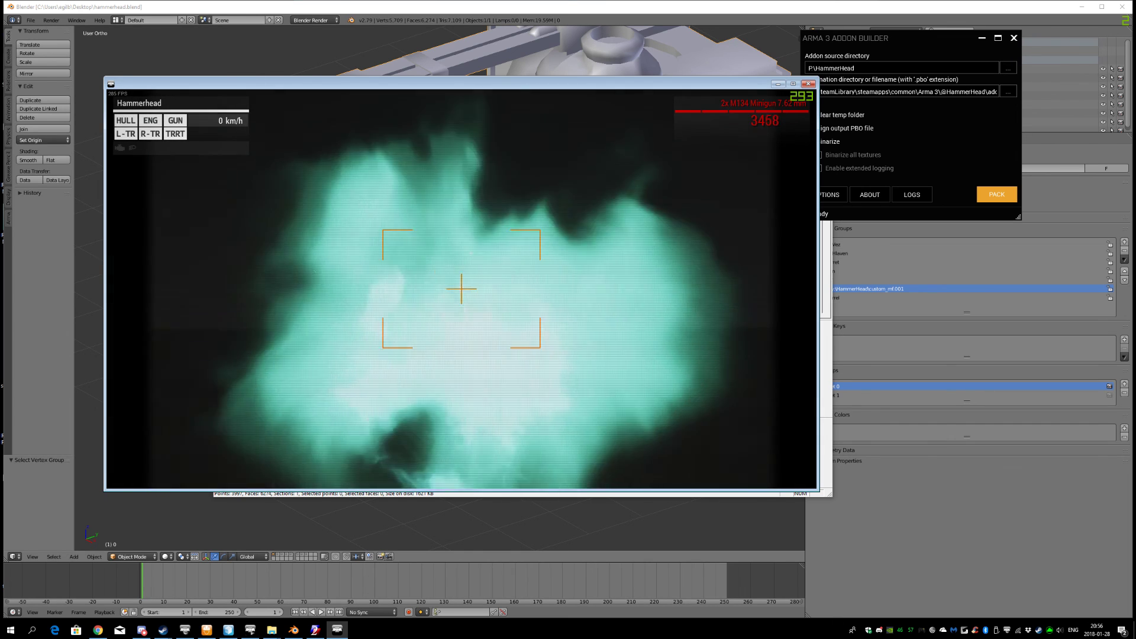
right_click(462, 289)
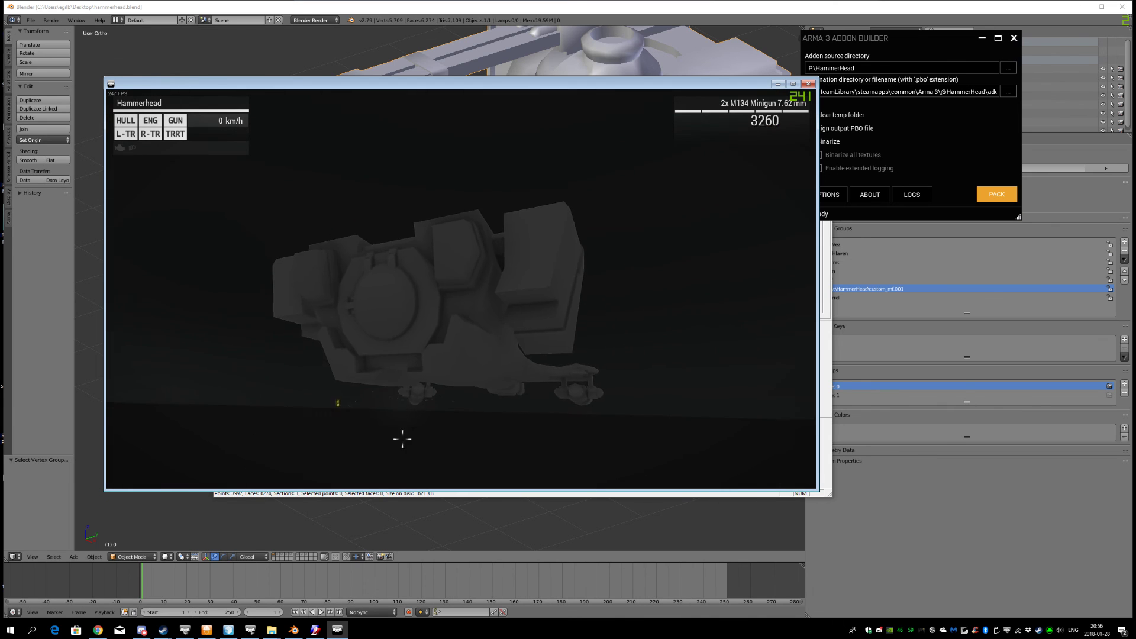
click(462, 289)
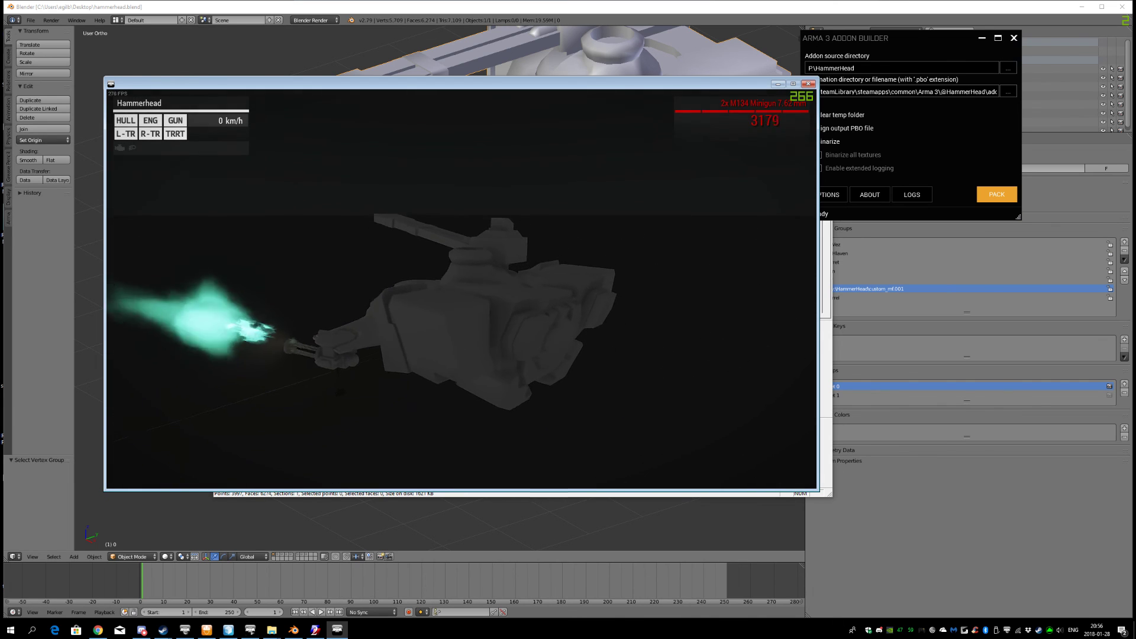